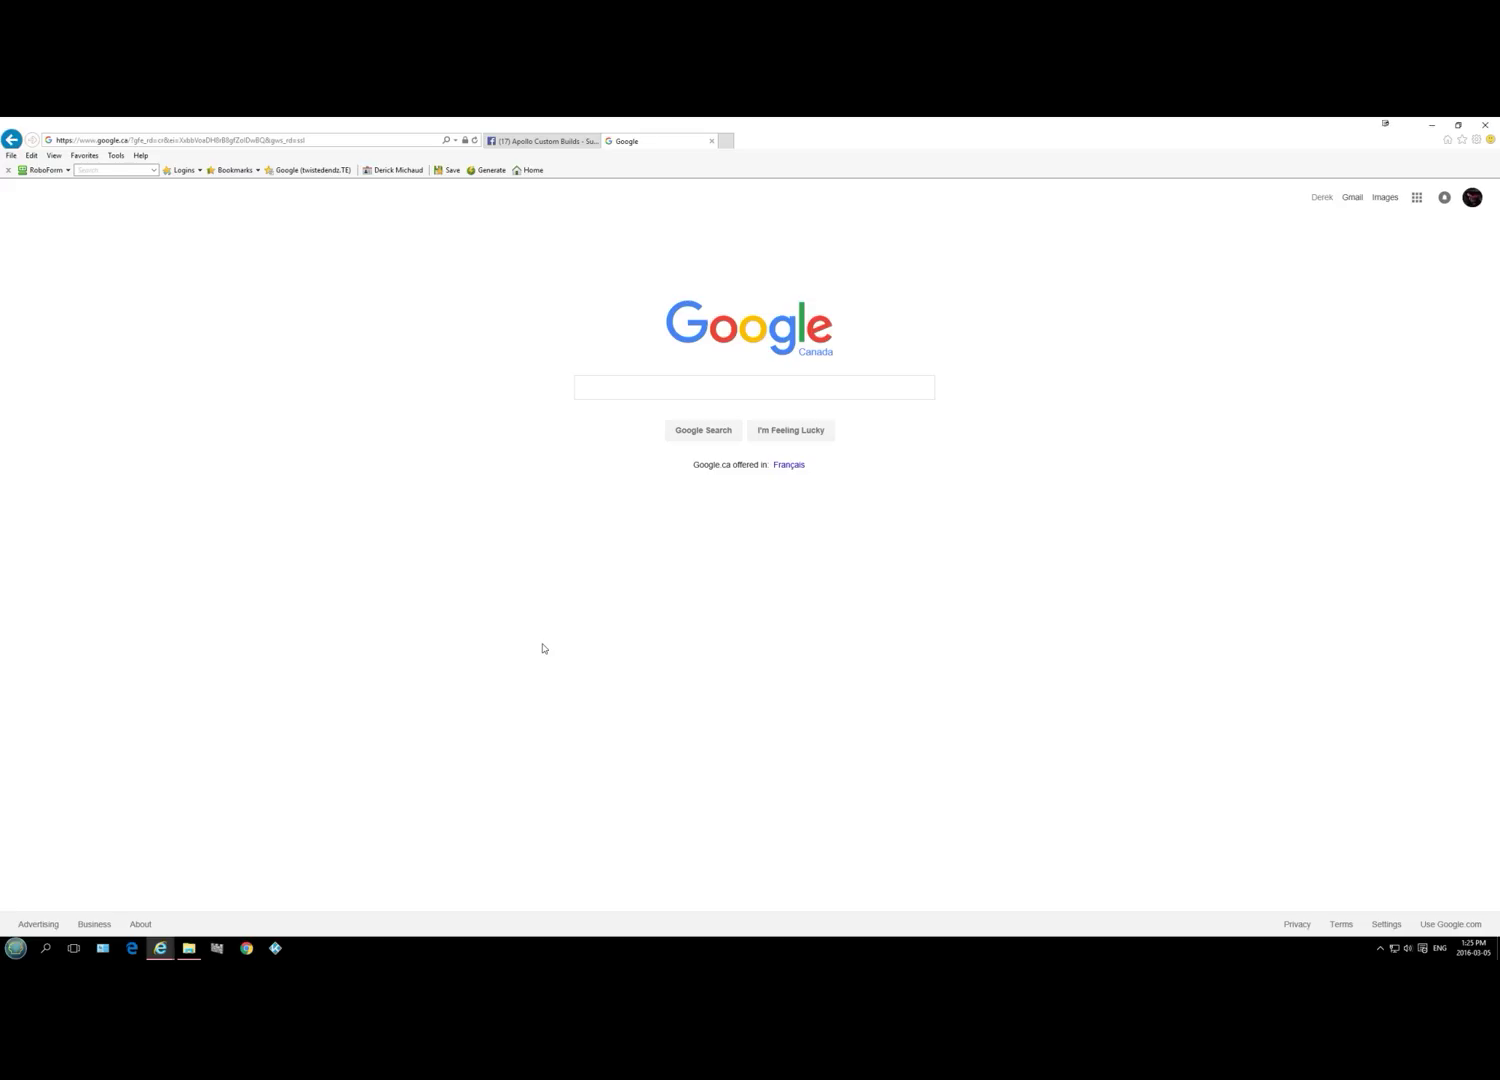
Search the web for kodi and open the Downloads page of the official kodi.tv site
click(656, 383)
text(kodi)
key(Return)
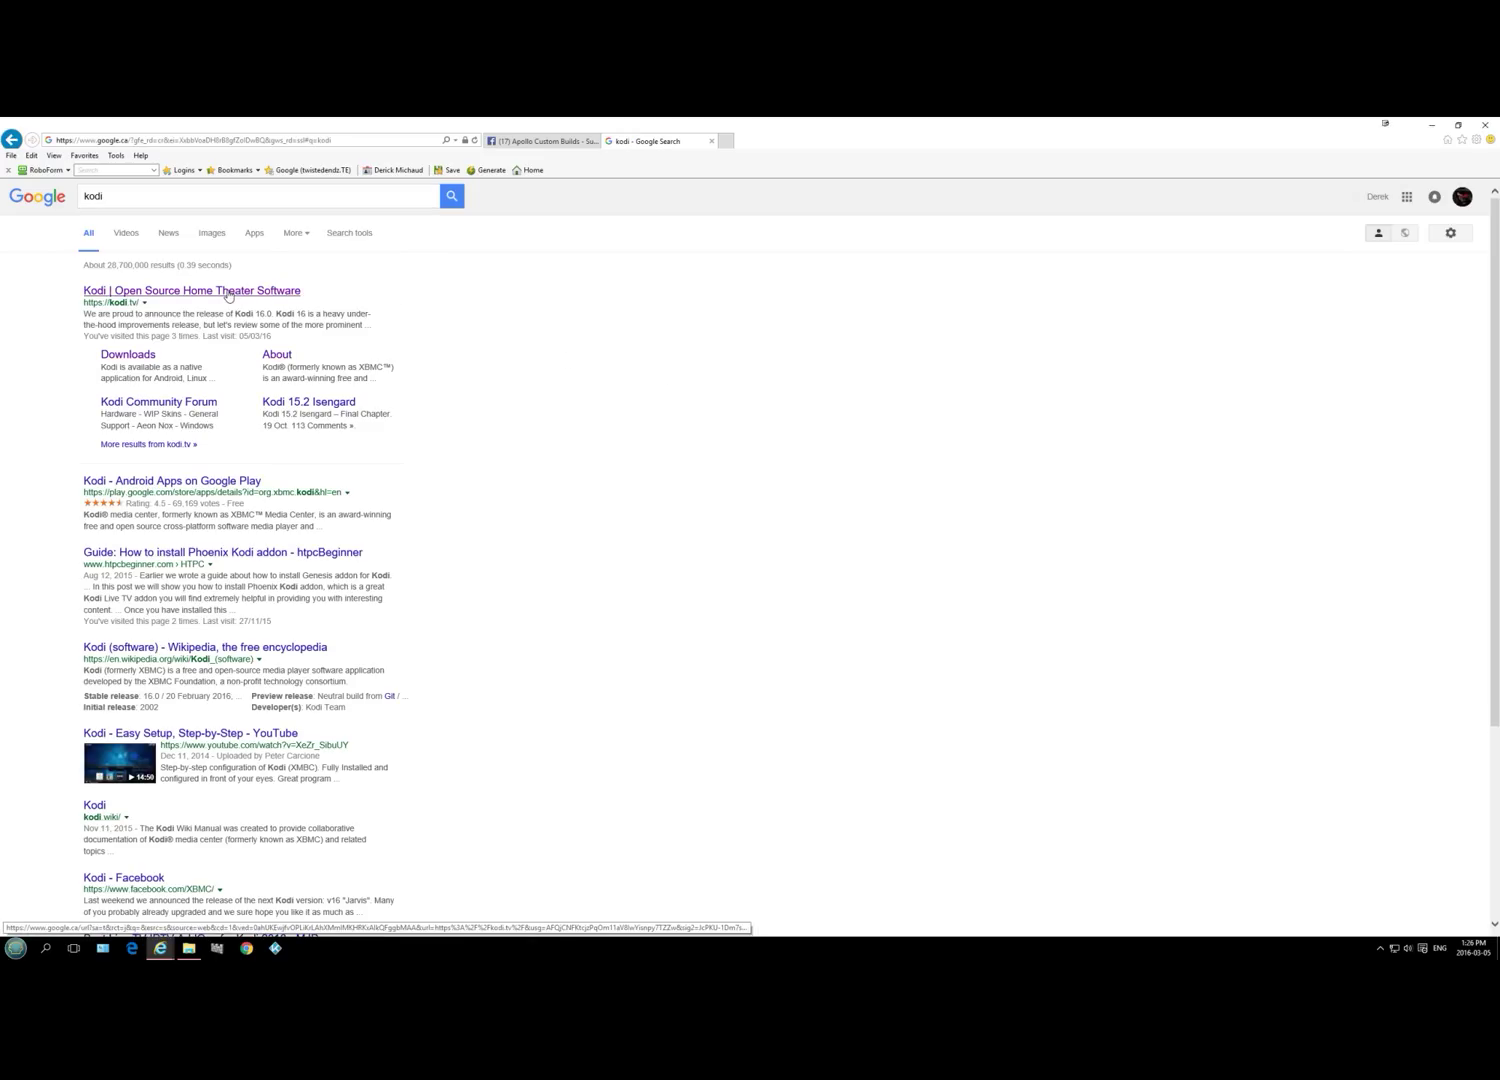
click(140, 301)
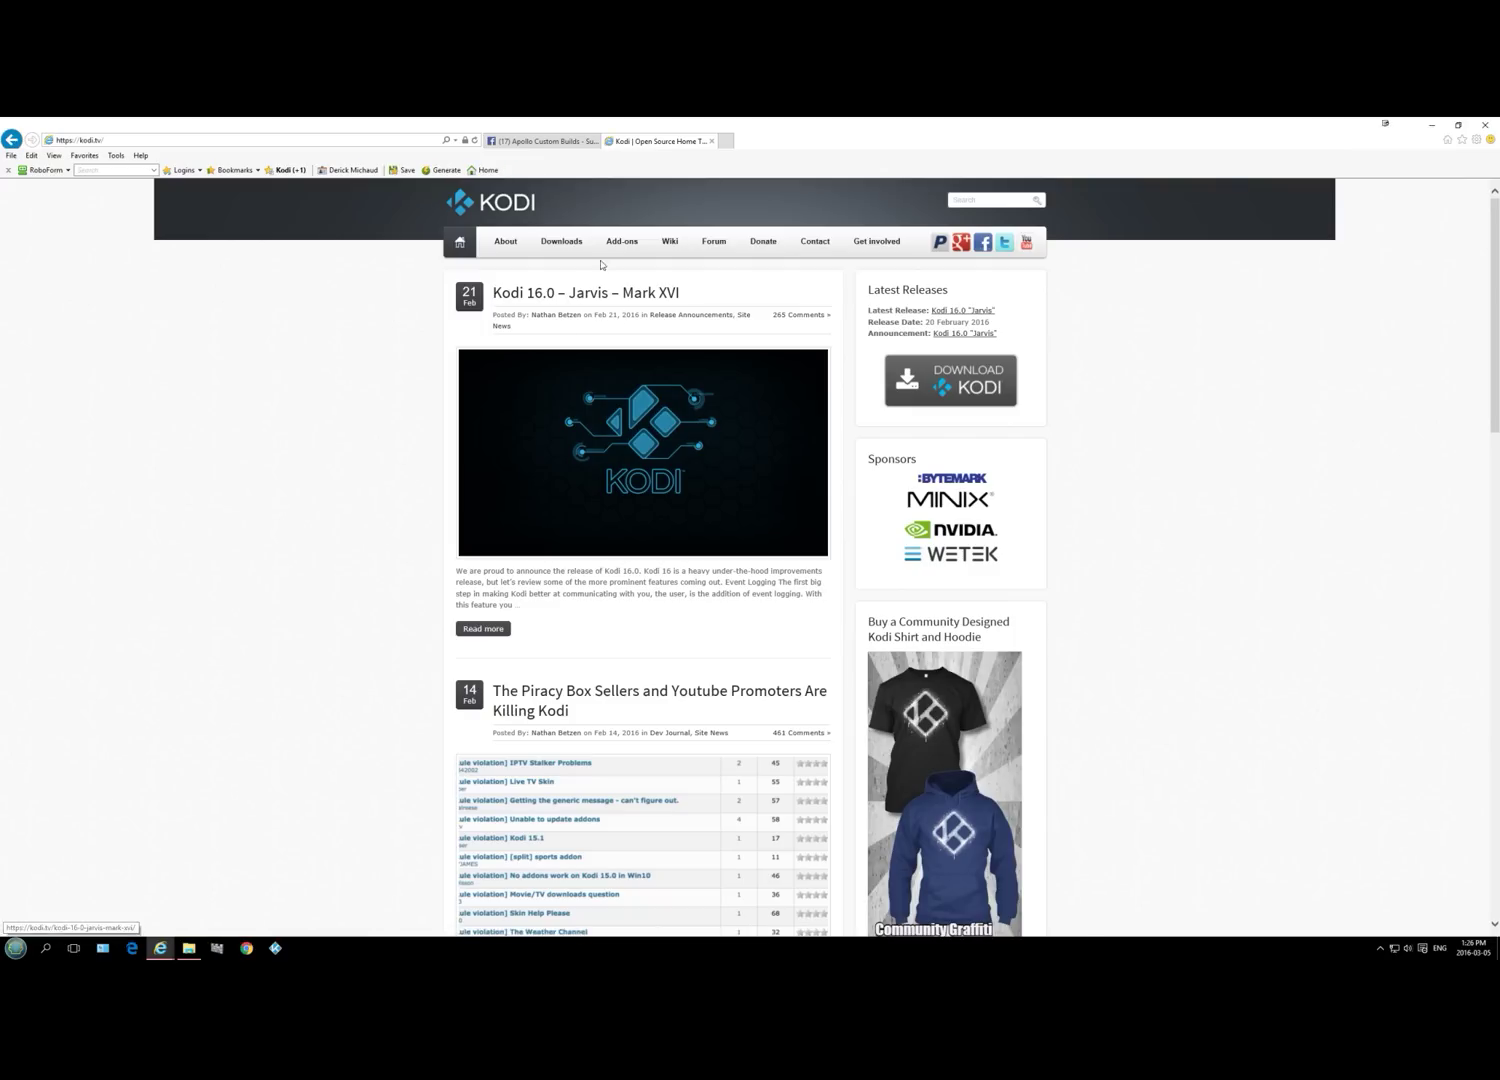
click(567, 242)
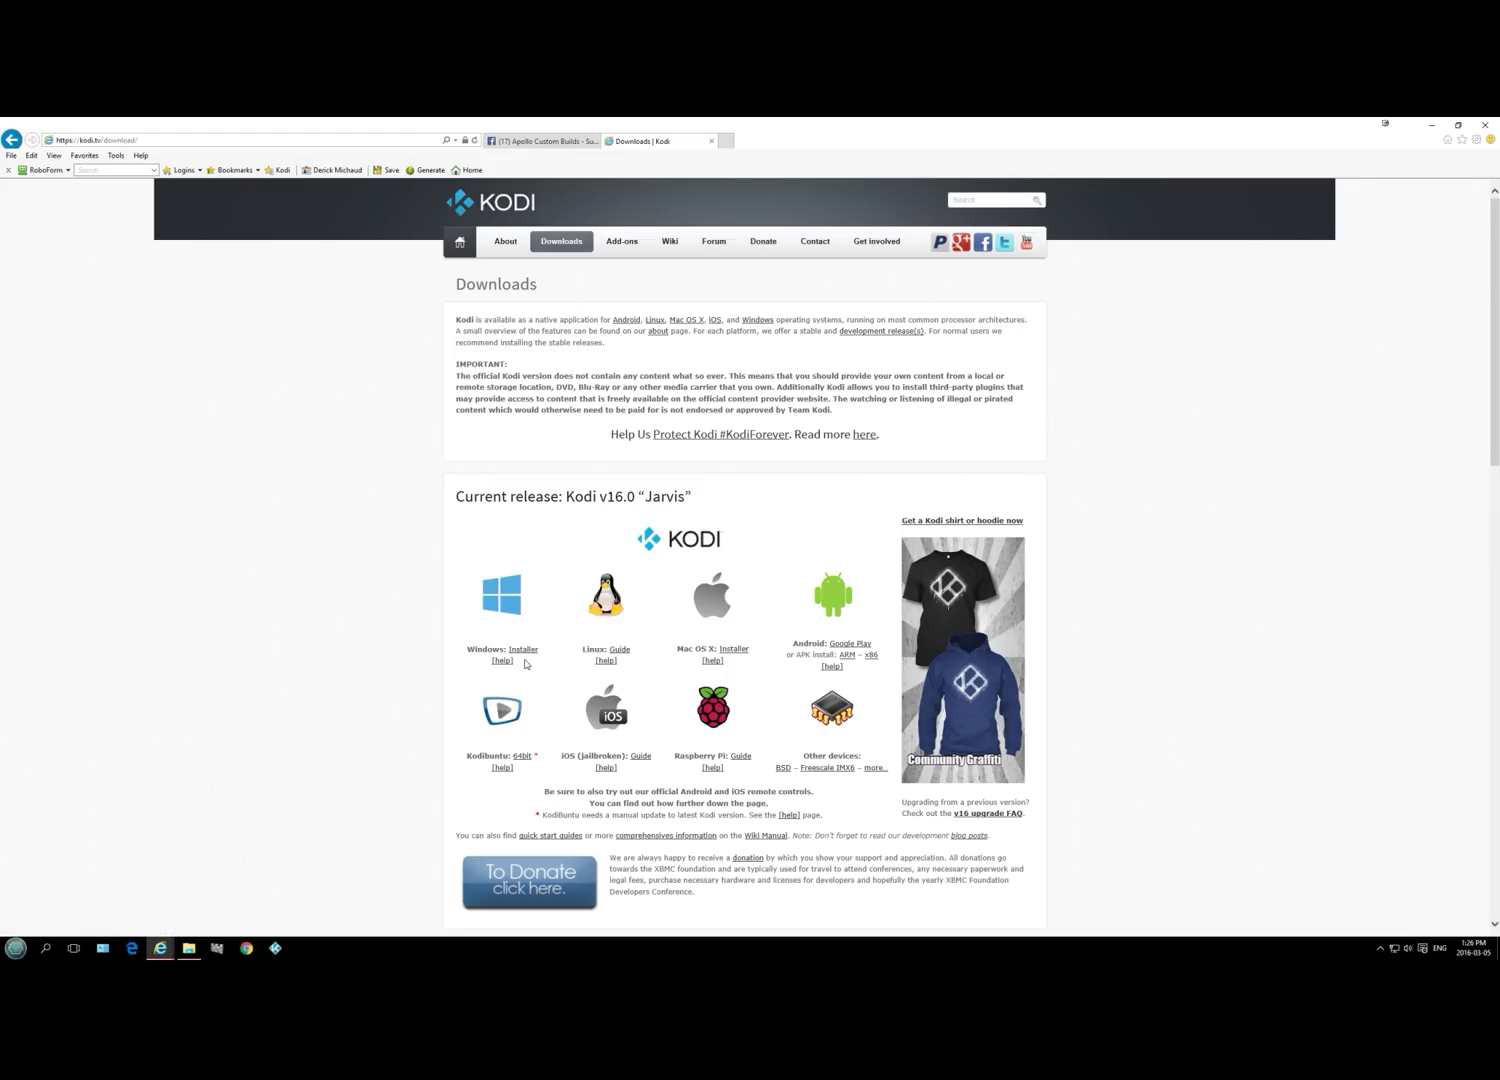
Run the Kodi 16.0 Jarvis installer from the desktop as far as the component selection and quit the setup
click(1443, 130)
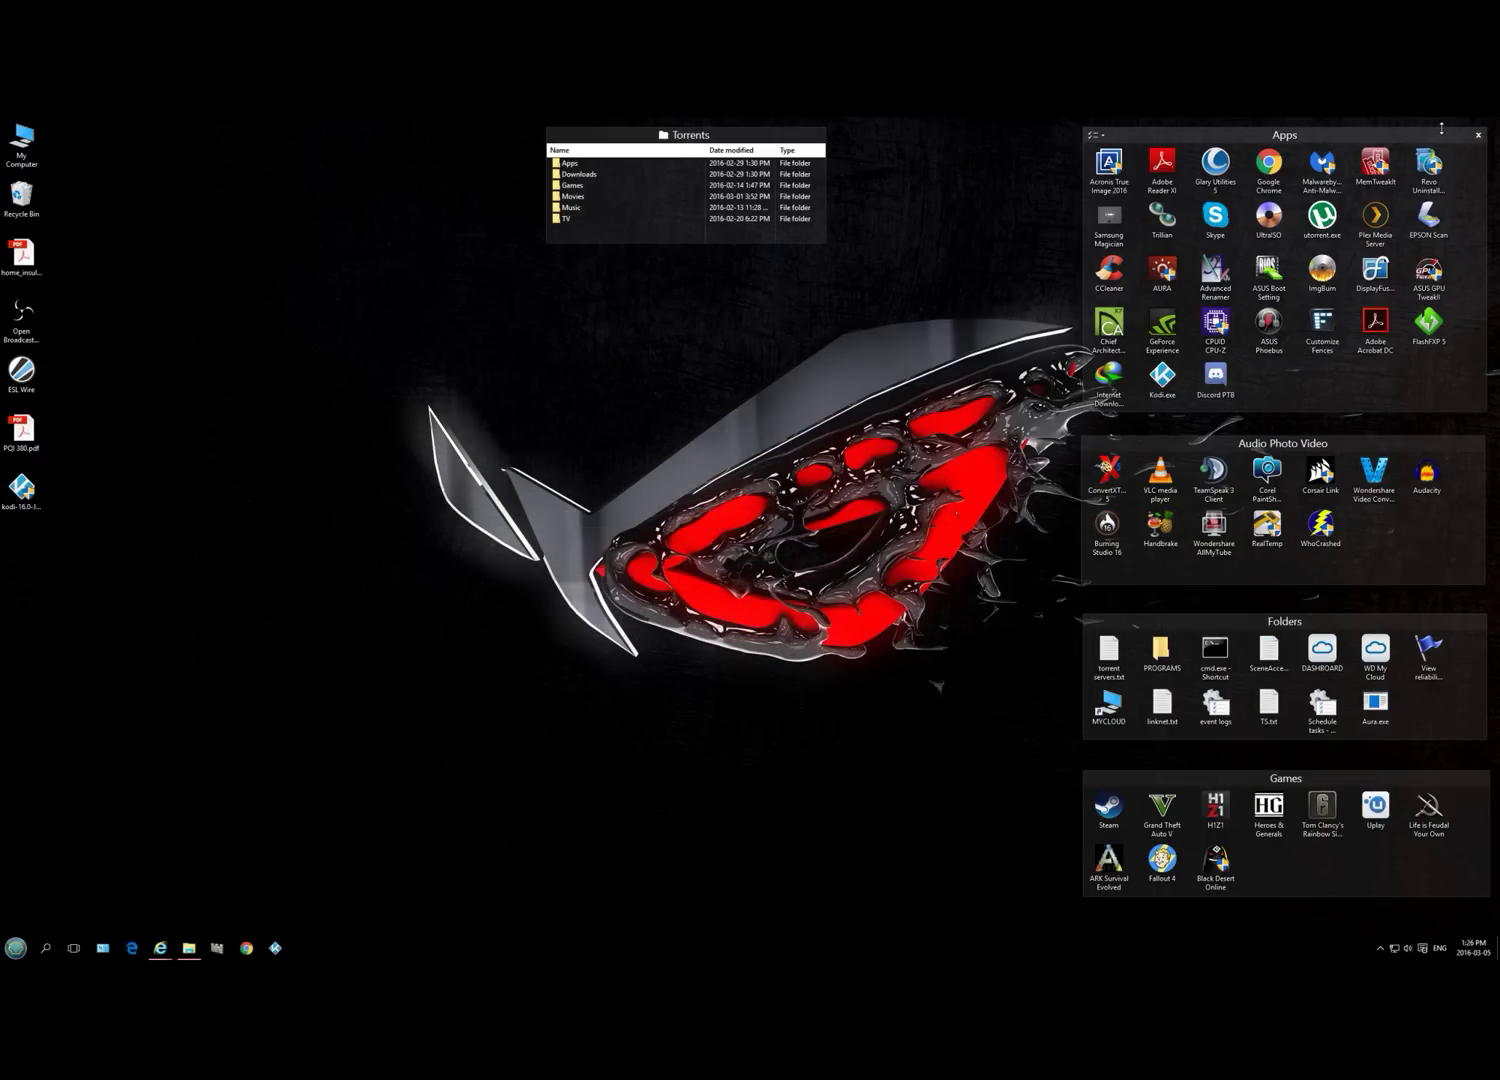
click(24, 502)
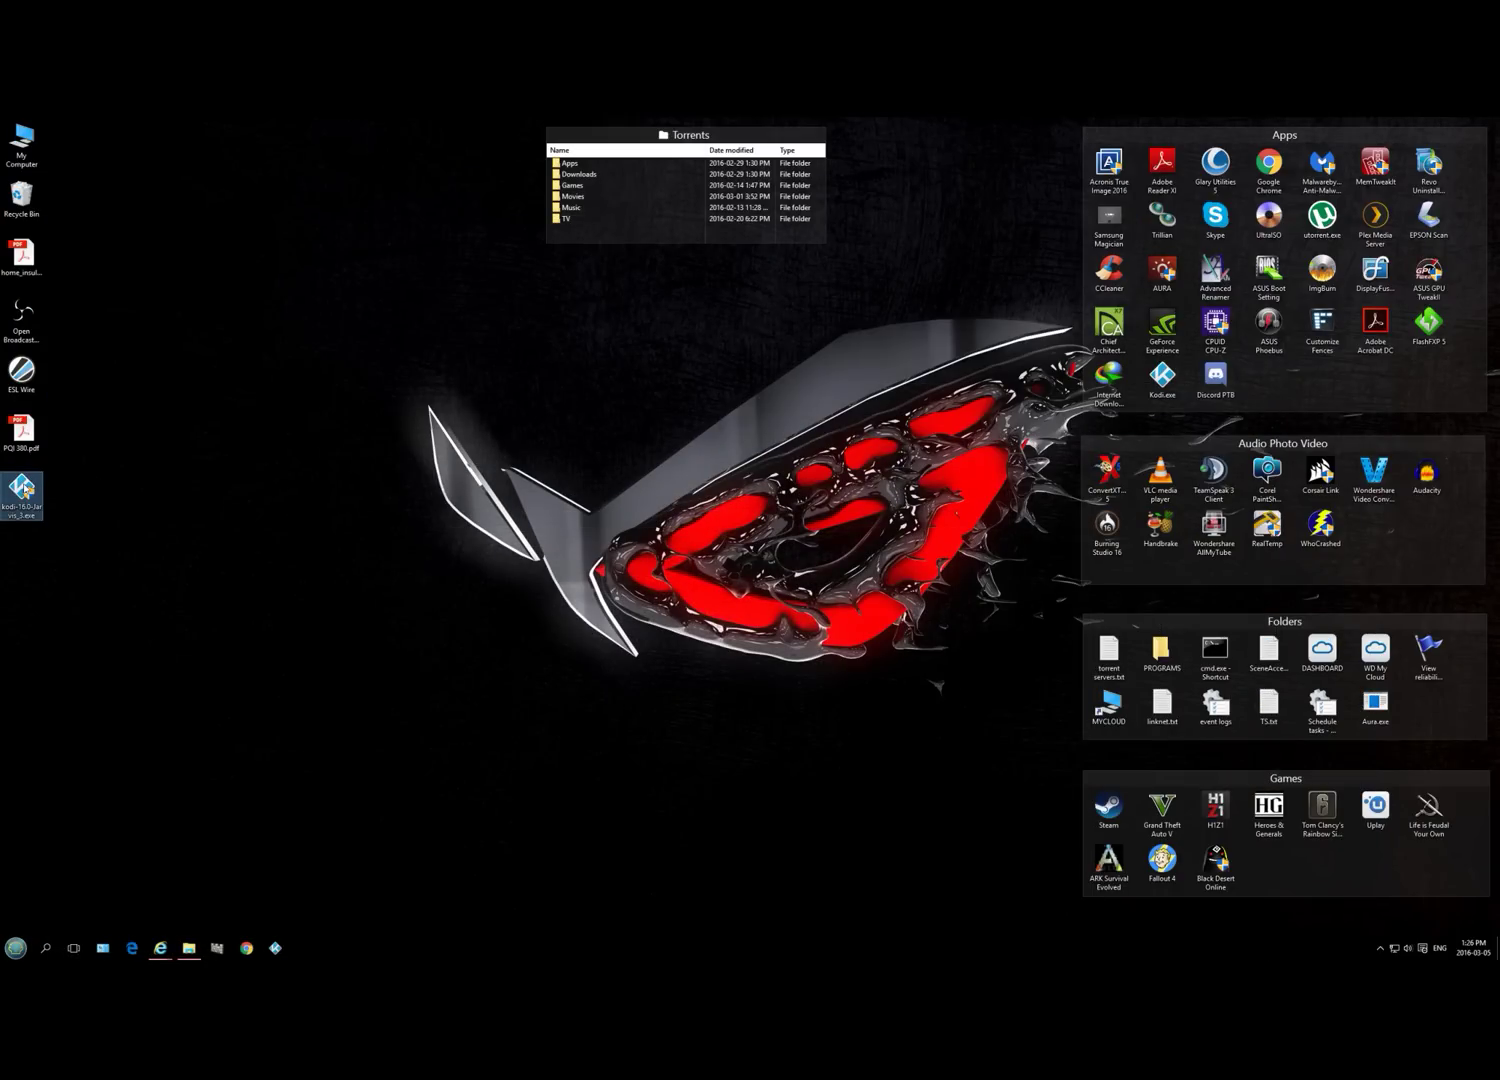
double_click(24, 489)
click(232, 555)
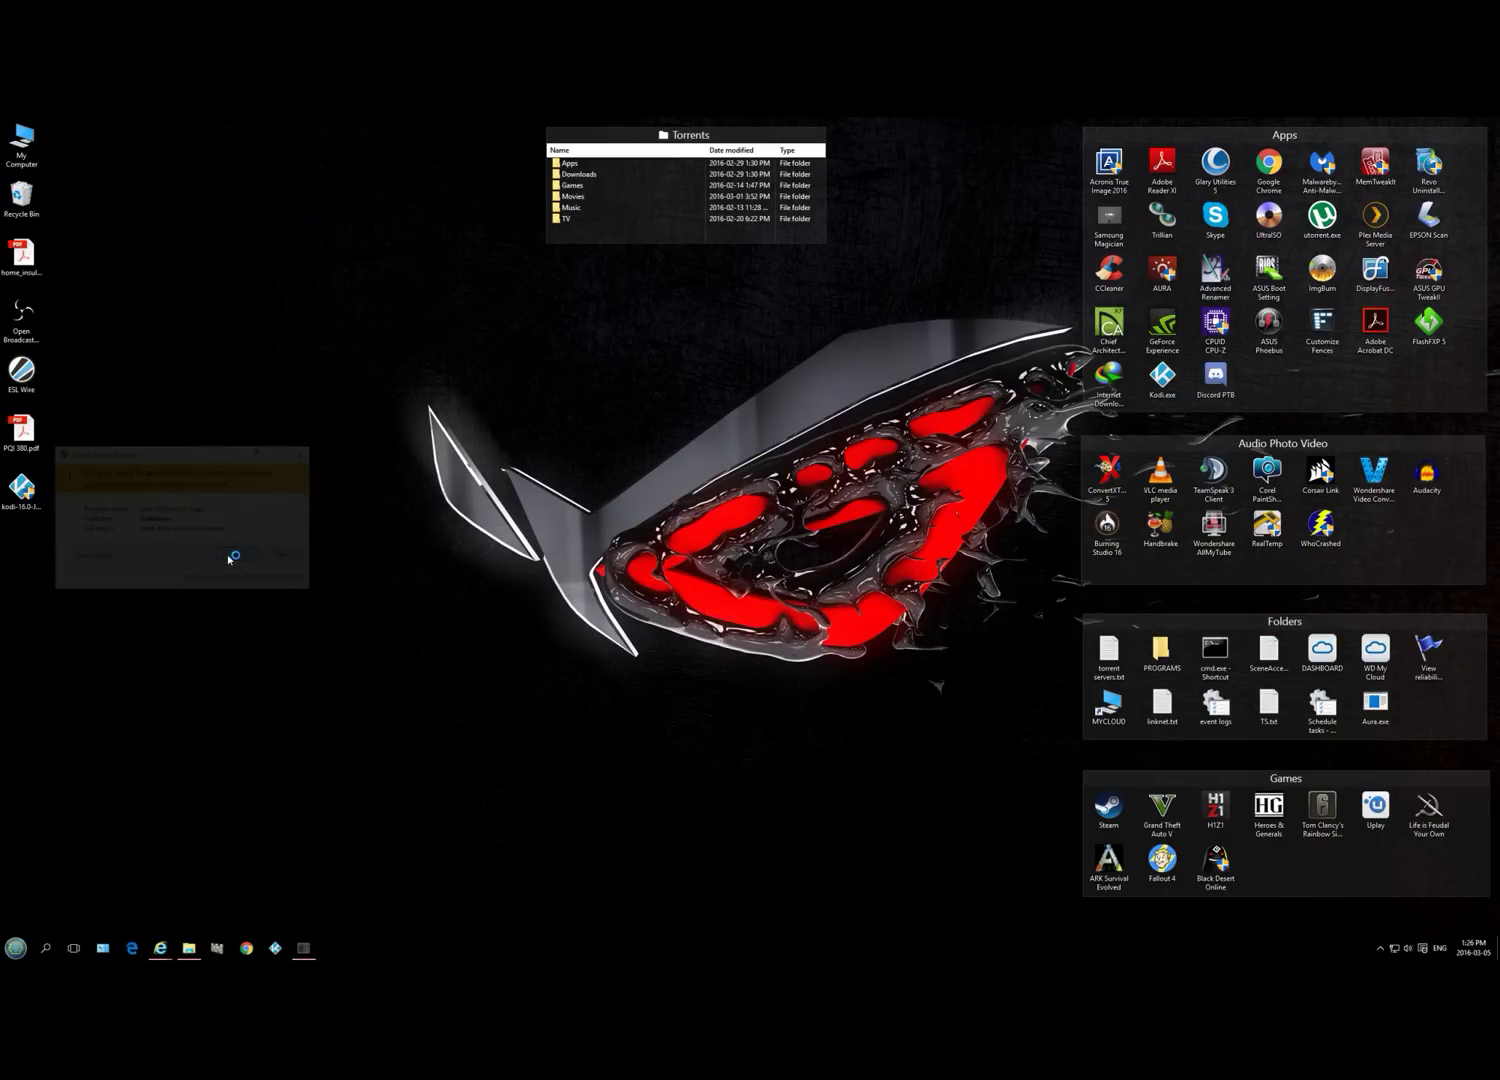
click(815, 626)
click(814, 626)
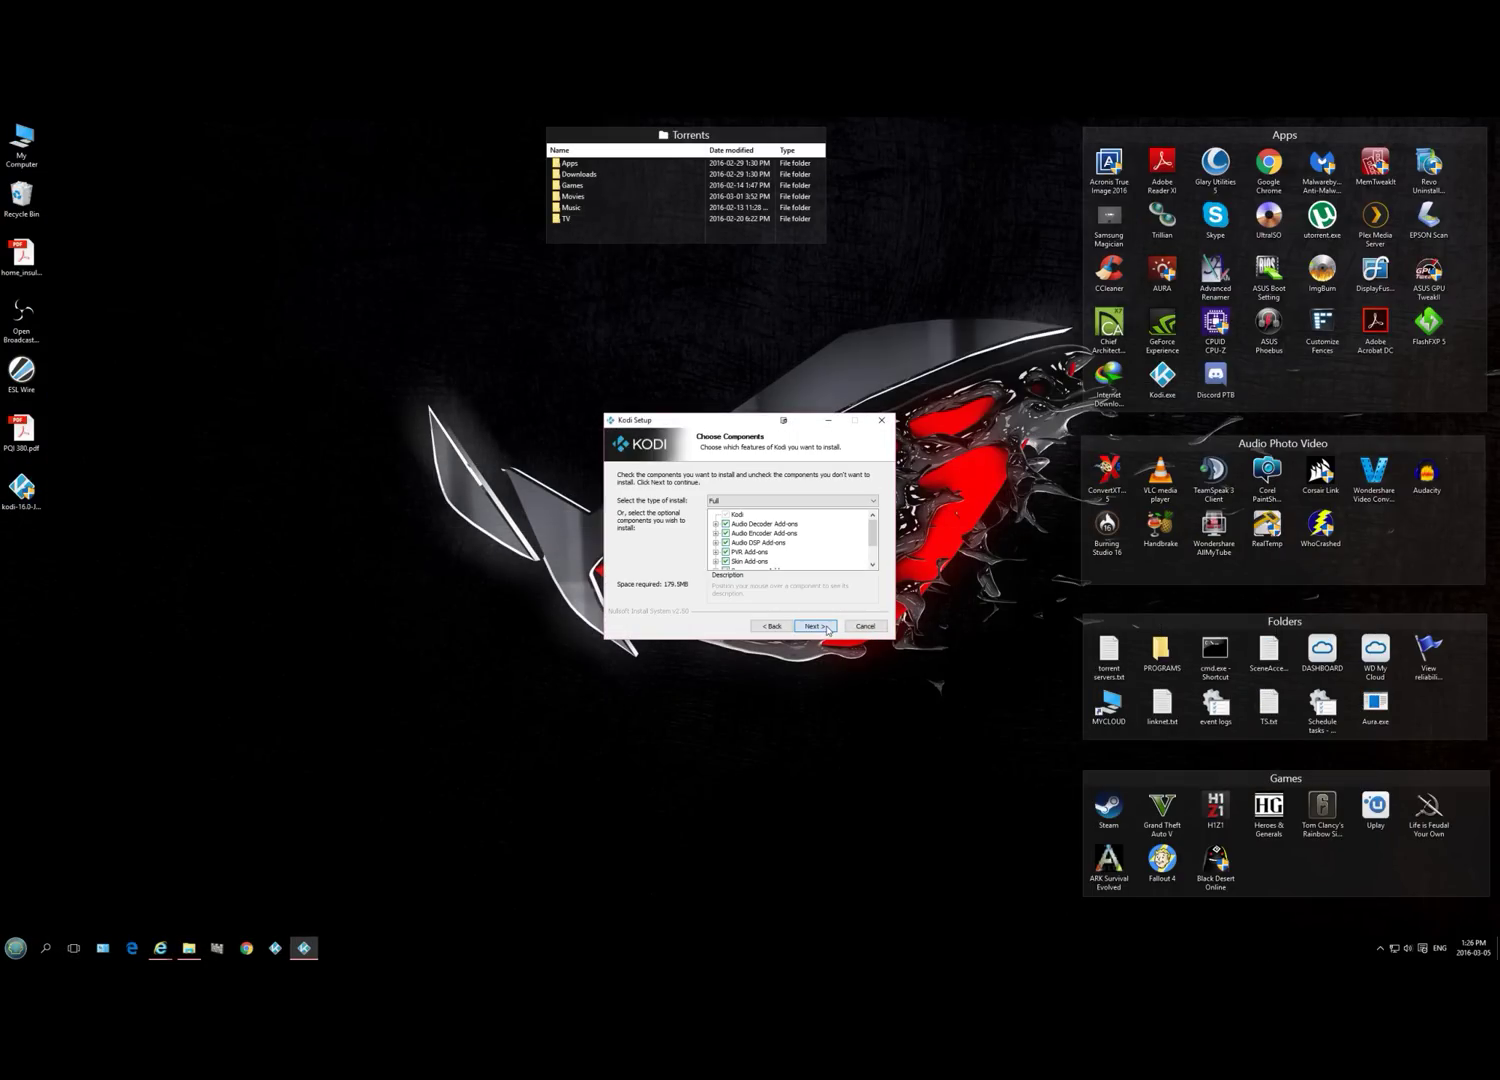
click(856, 628)
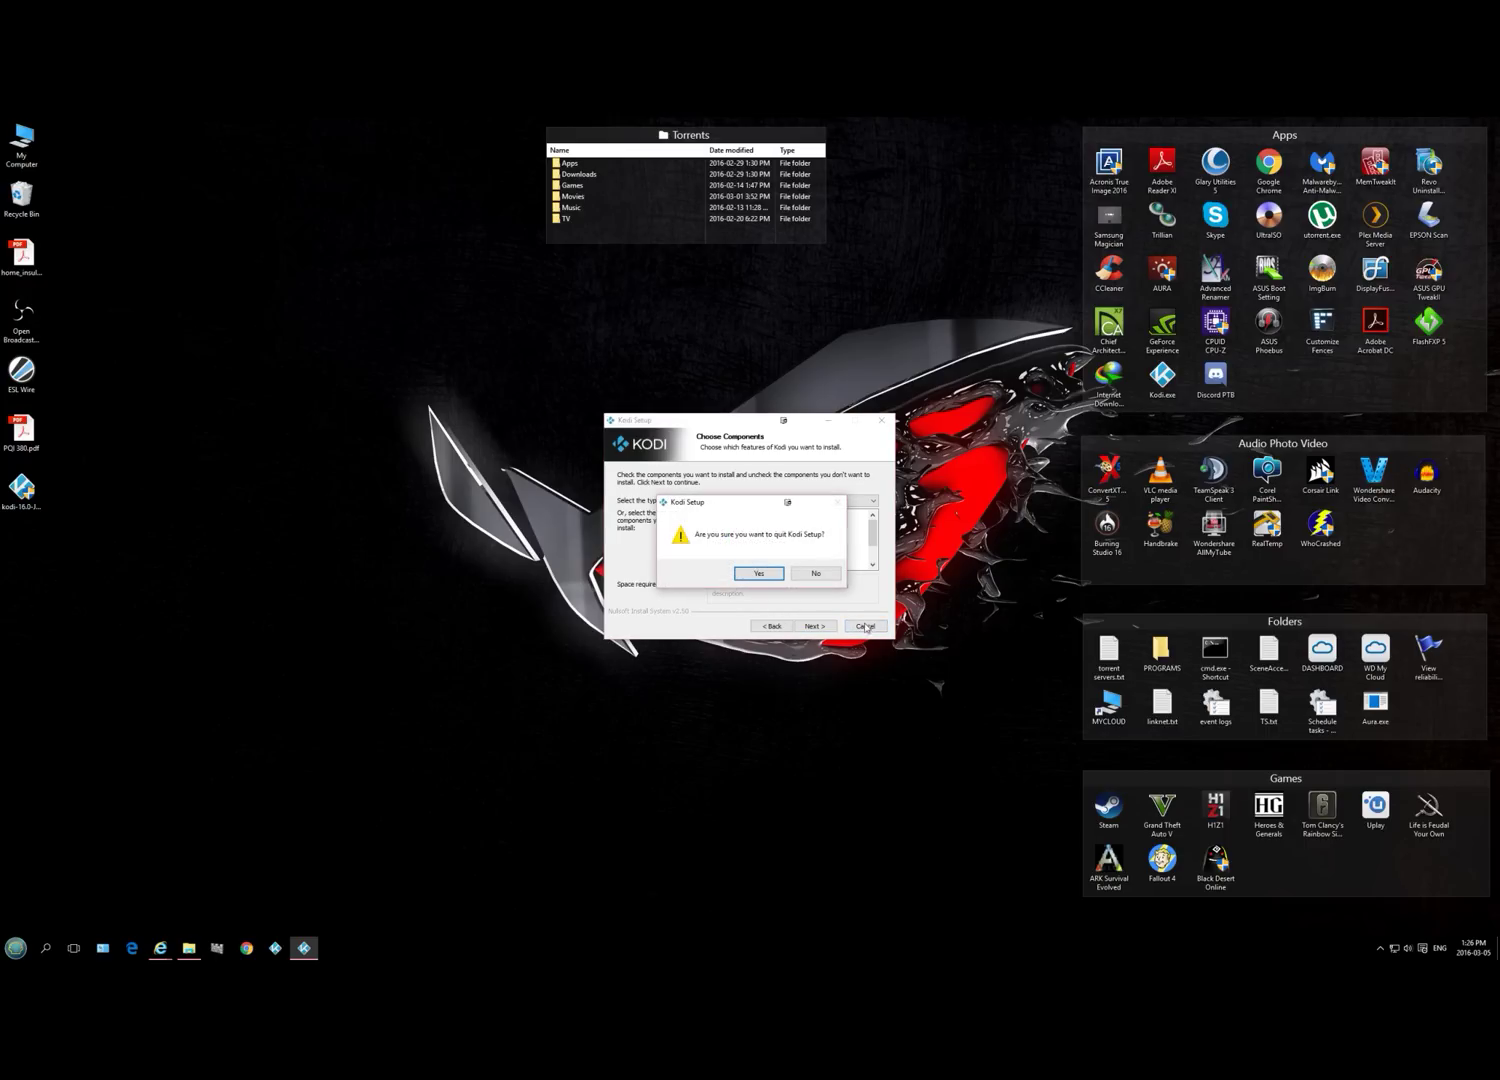
click(758, 575)
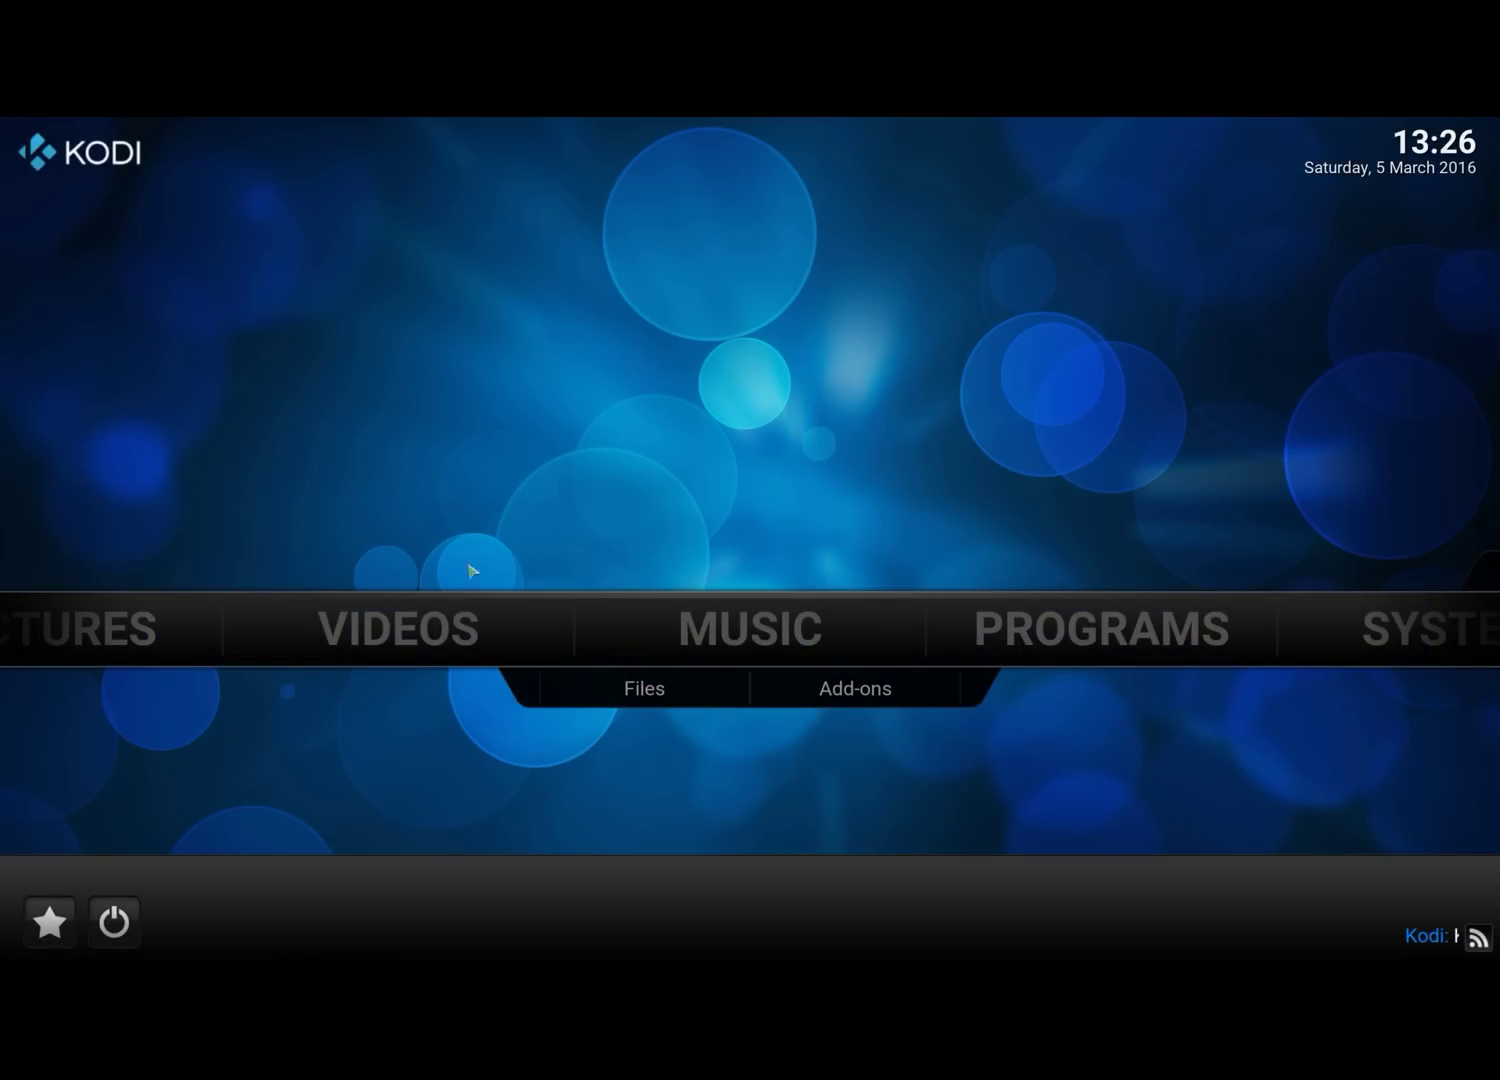
mouse_move(1087, 640)
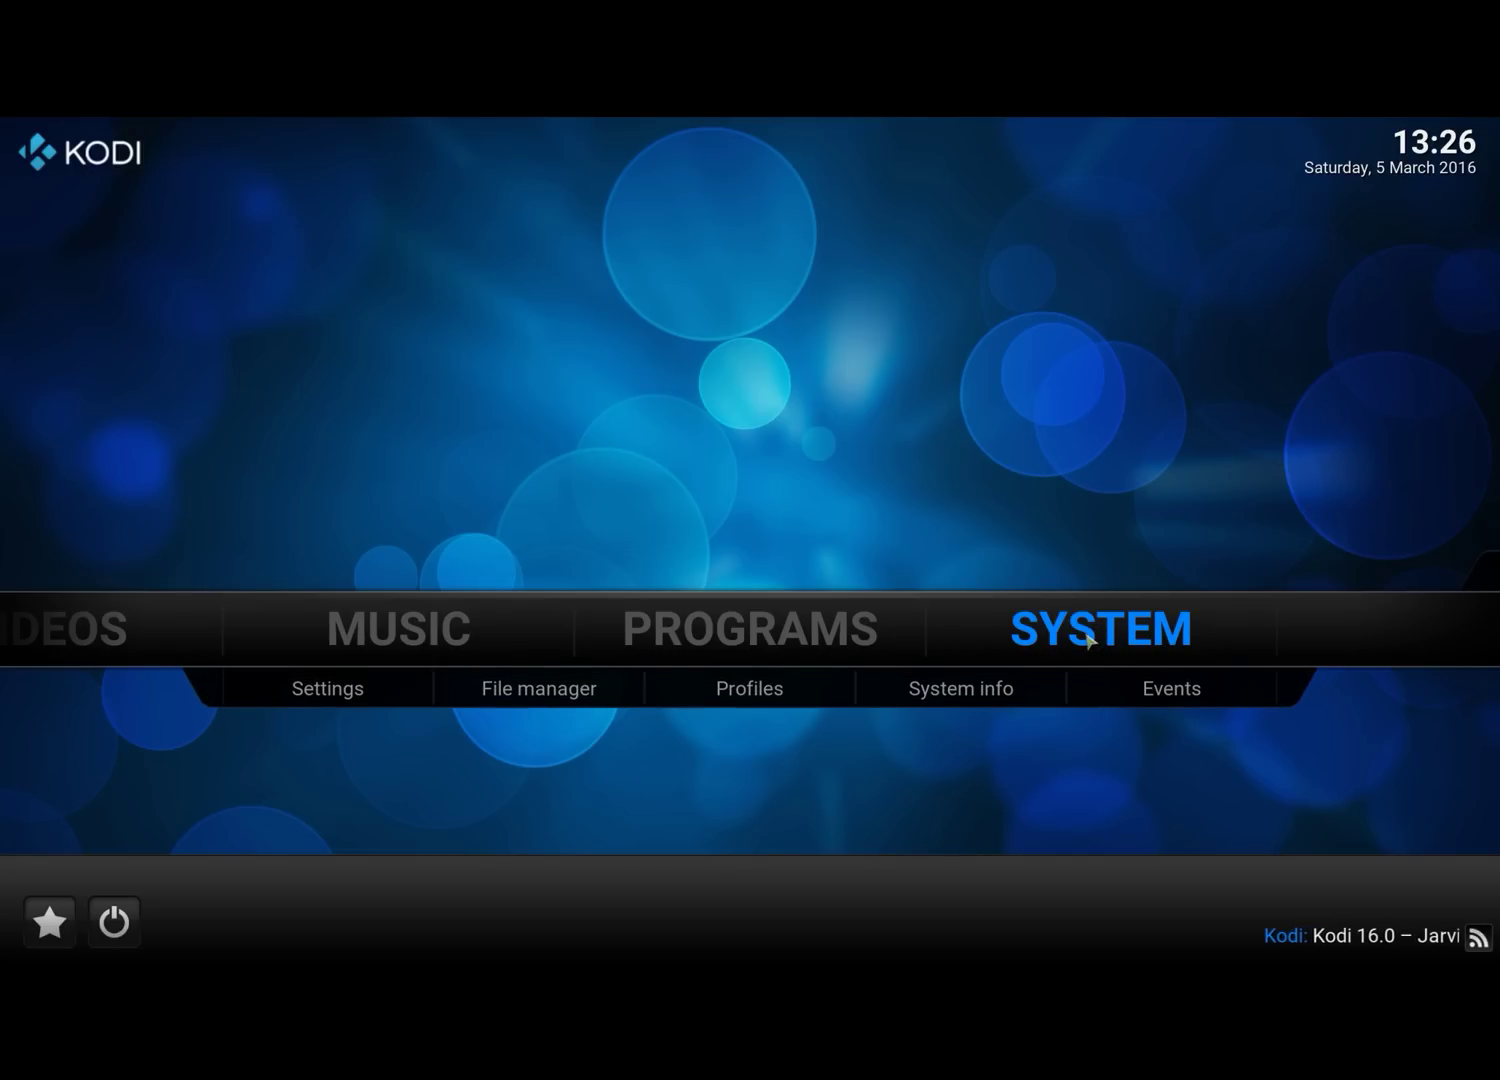
click(570, 703)
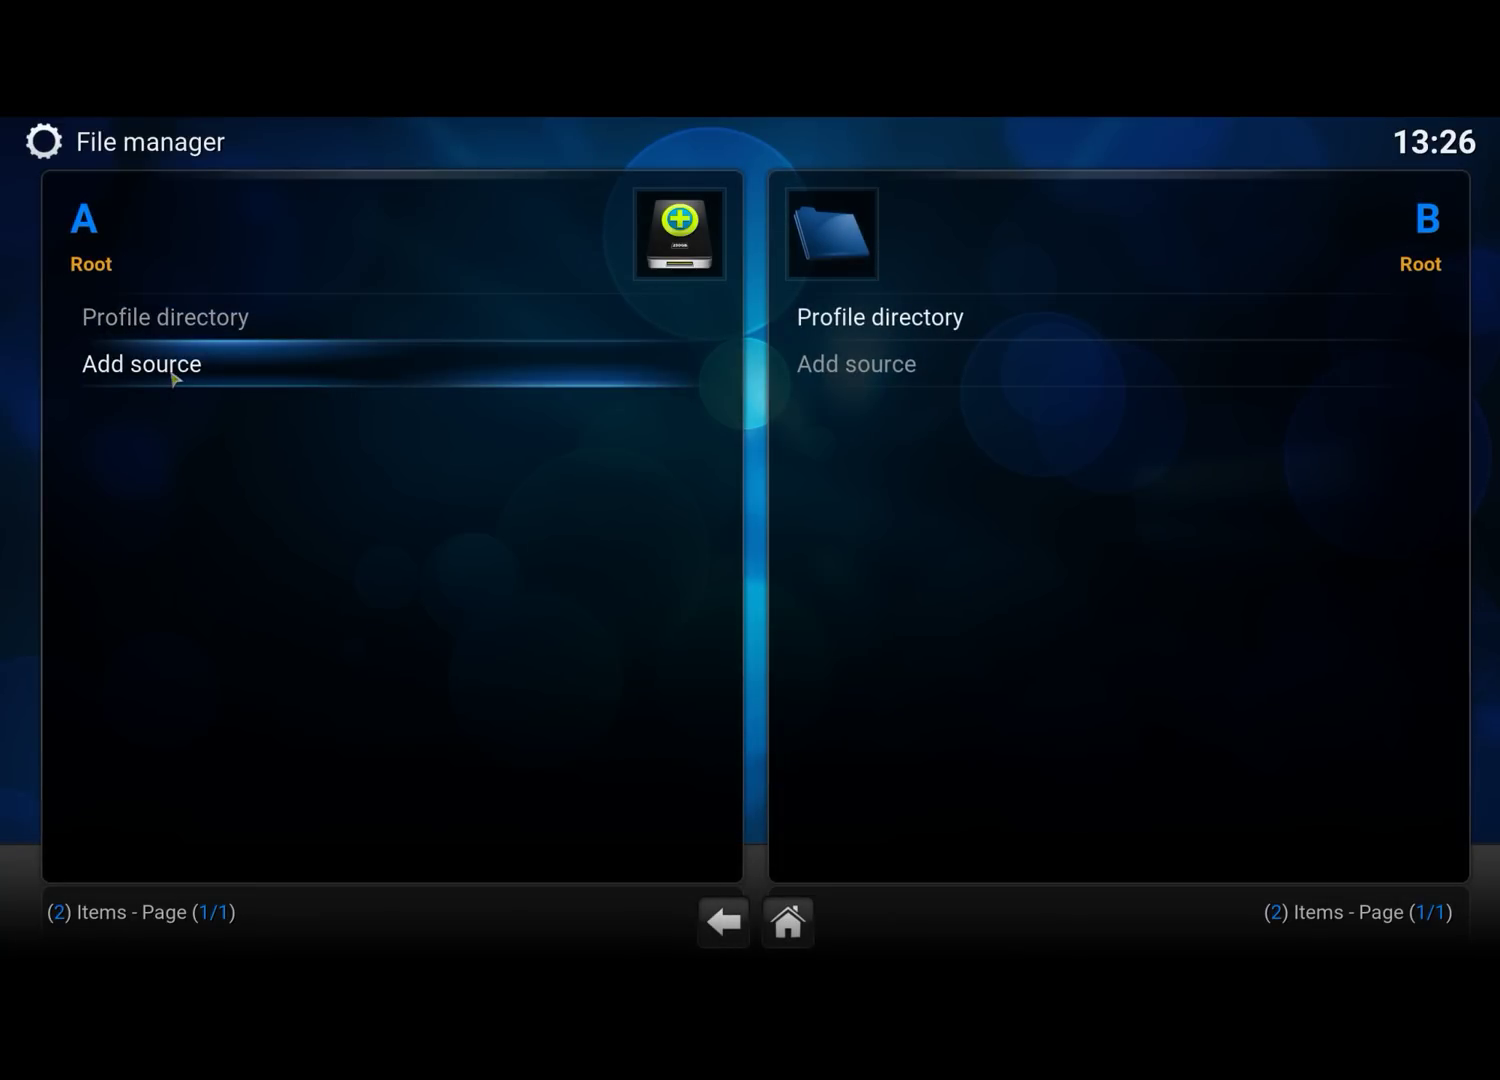
click(173, 371)
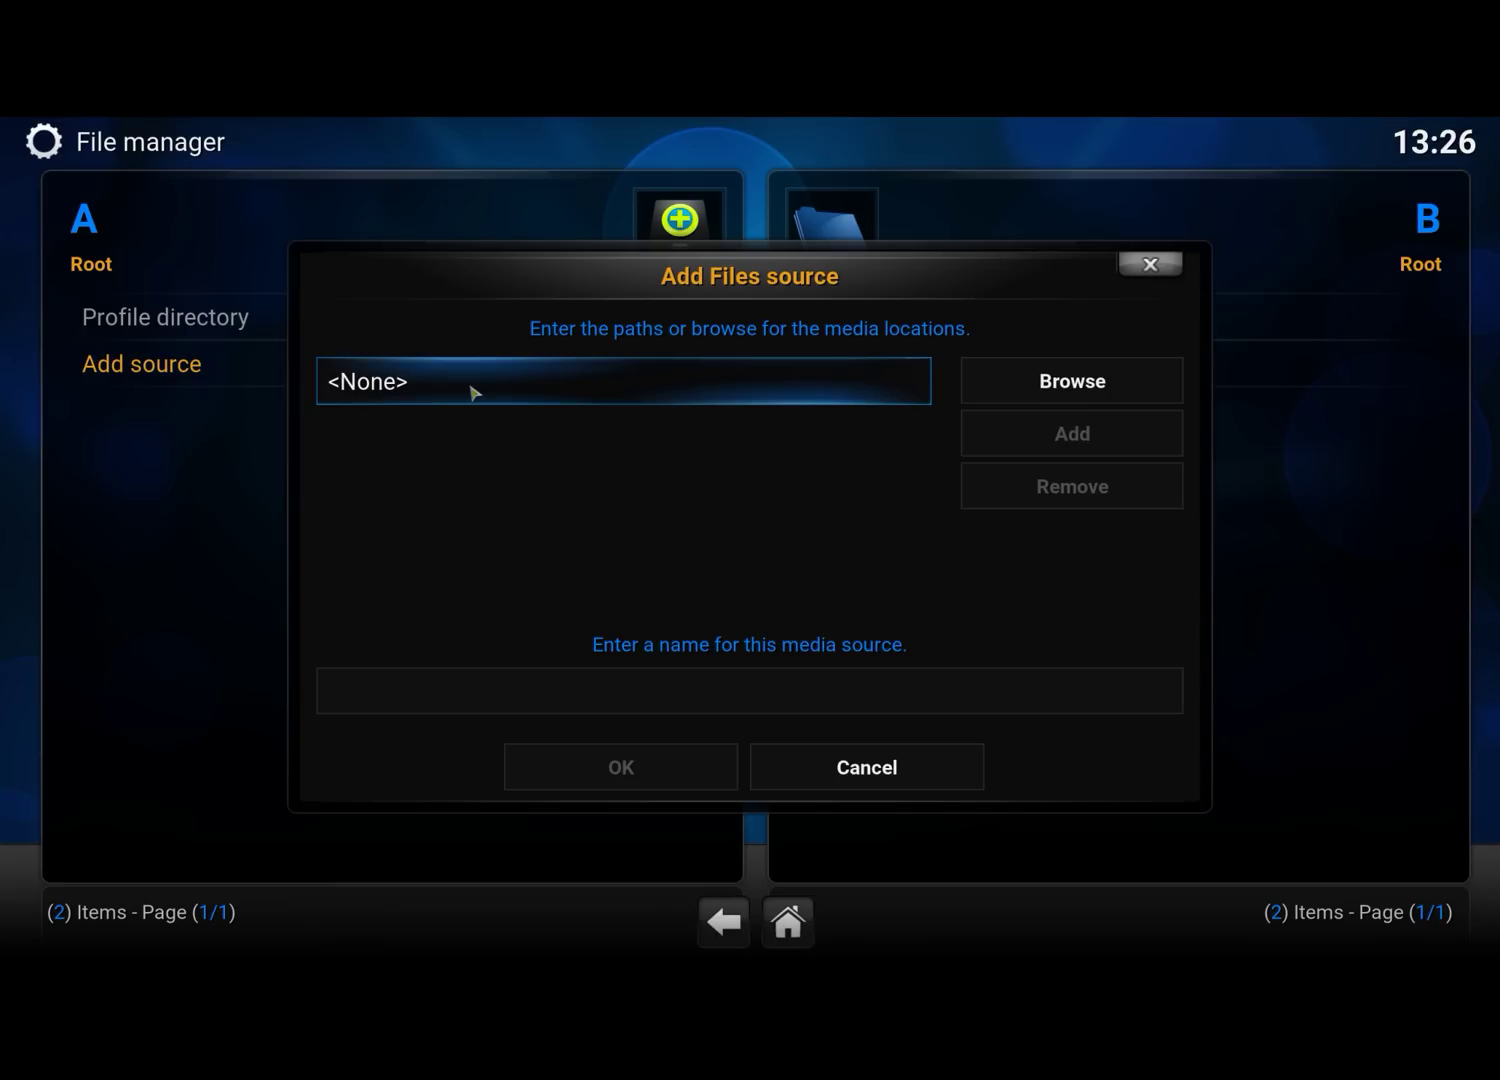
click(473, 393)
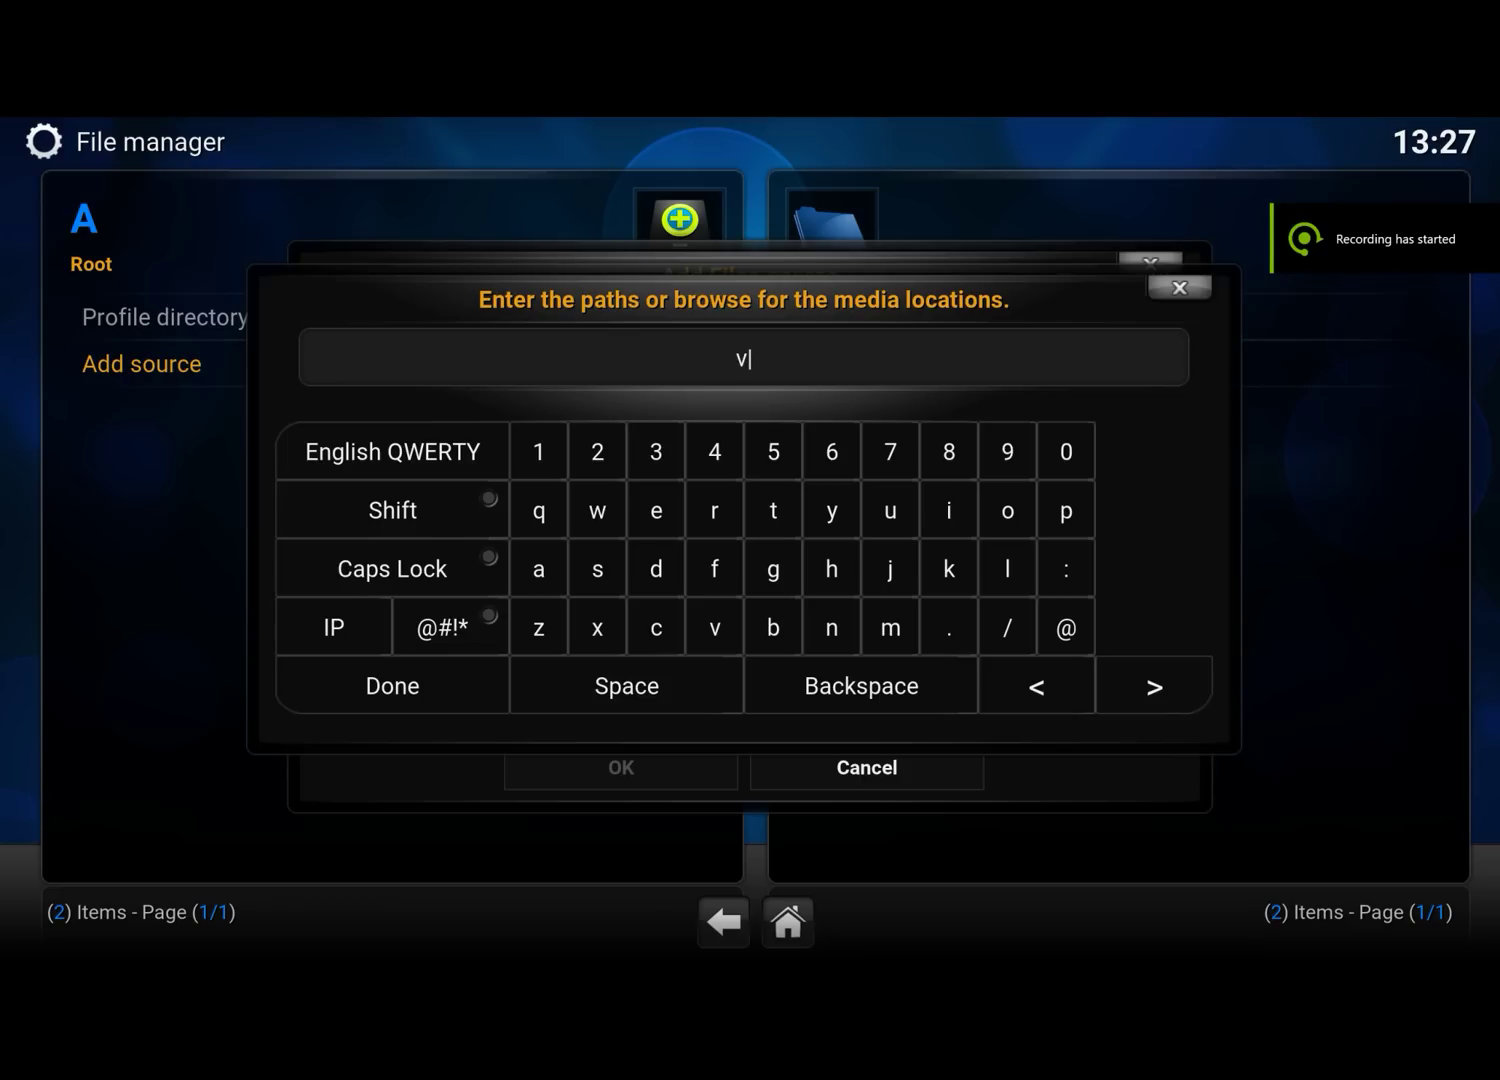
text(http://areswizard.srve.io/aw_zip)
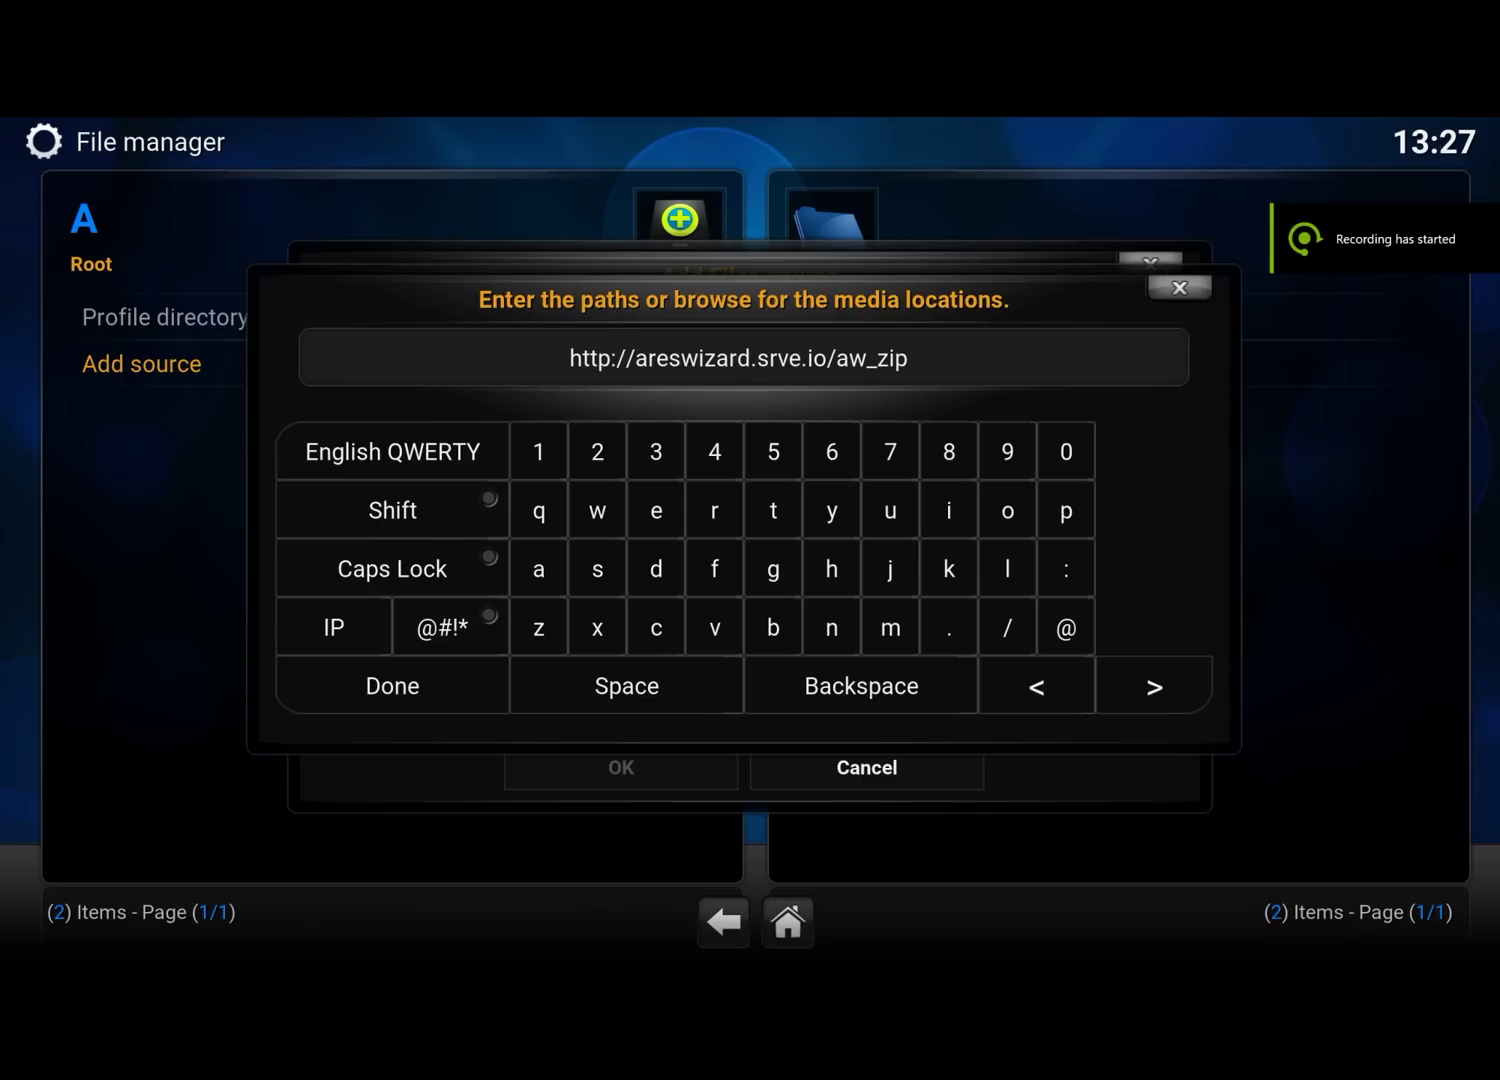
key(BackSpace)
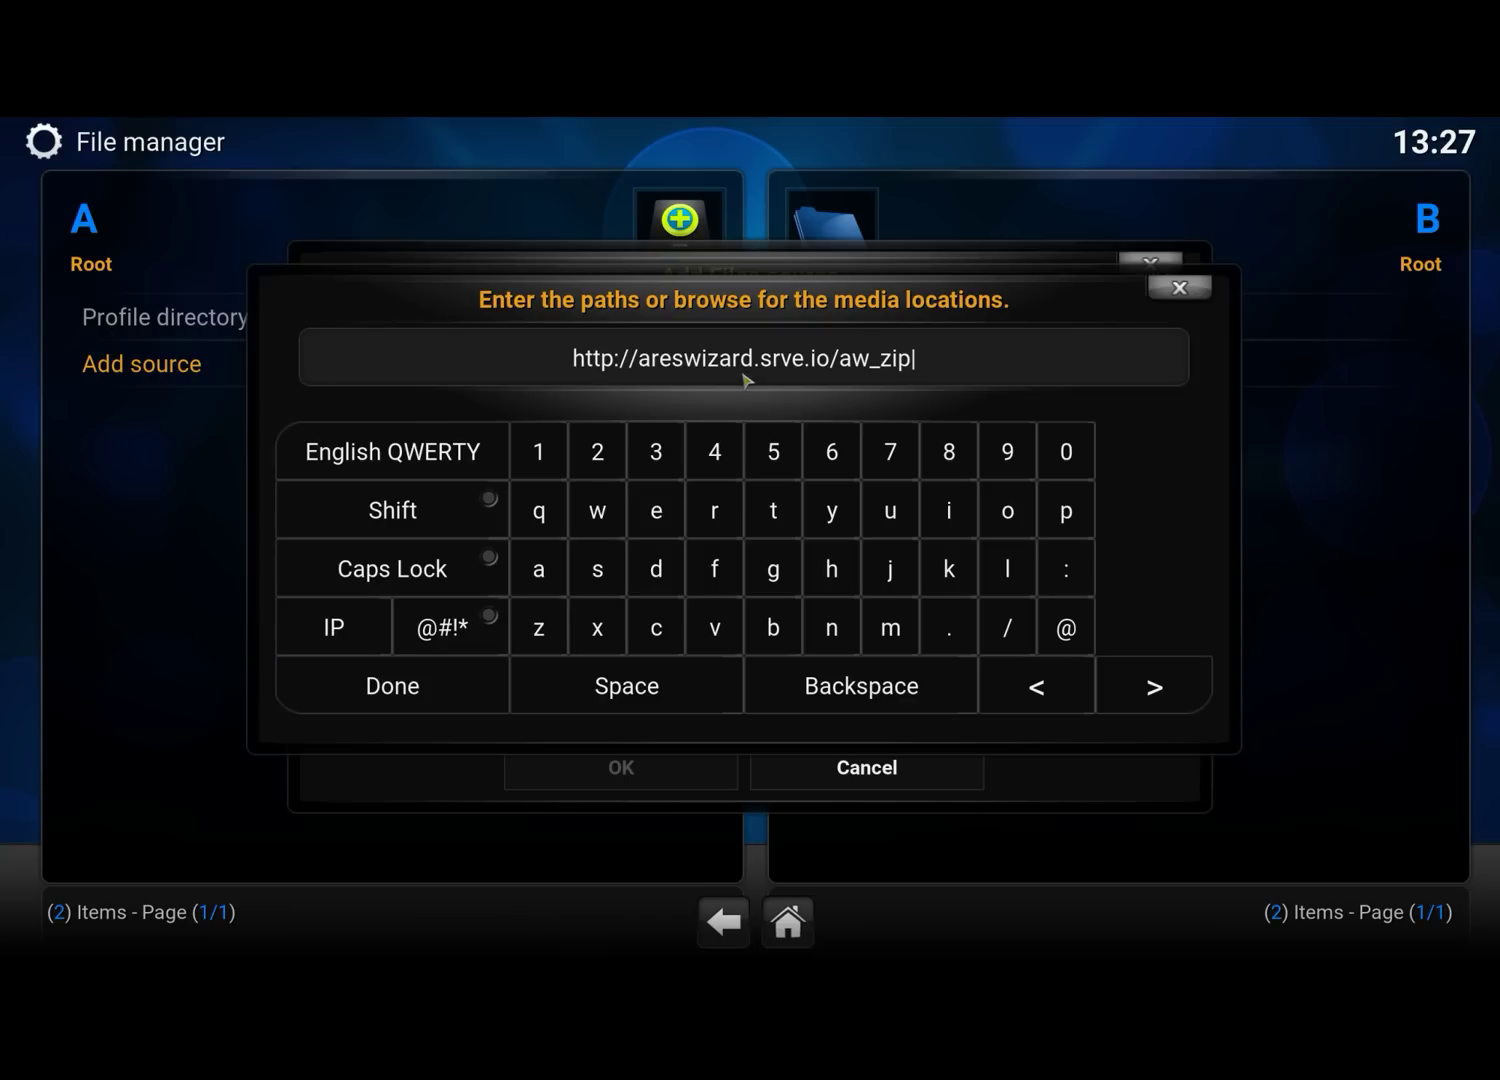
click(462, 688)
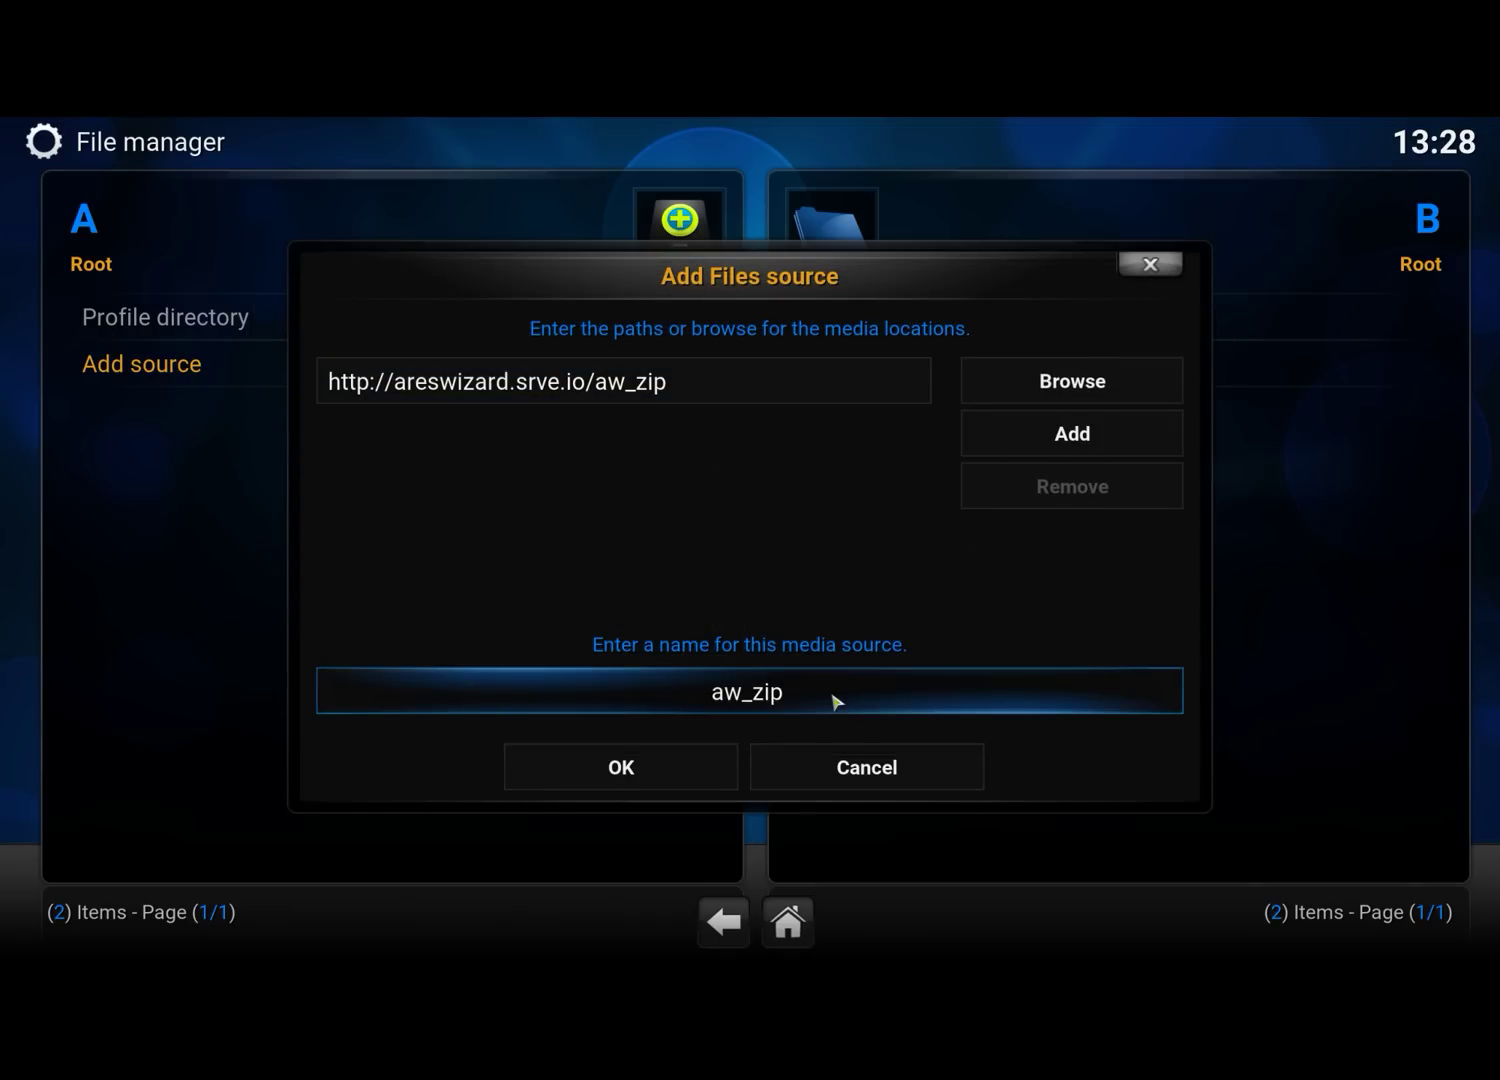
Name the new media source ares and save it
key(BackSpace)
key(BackSpace)
key(BackSpace)
key(BackSpace)
key(BackSpace)
key(BackSpace)
text(ares)
click(633, 778)
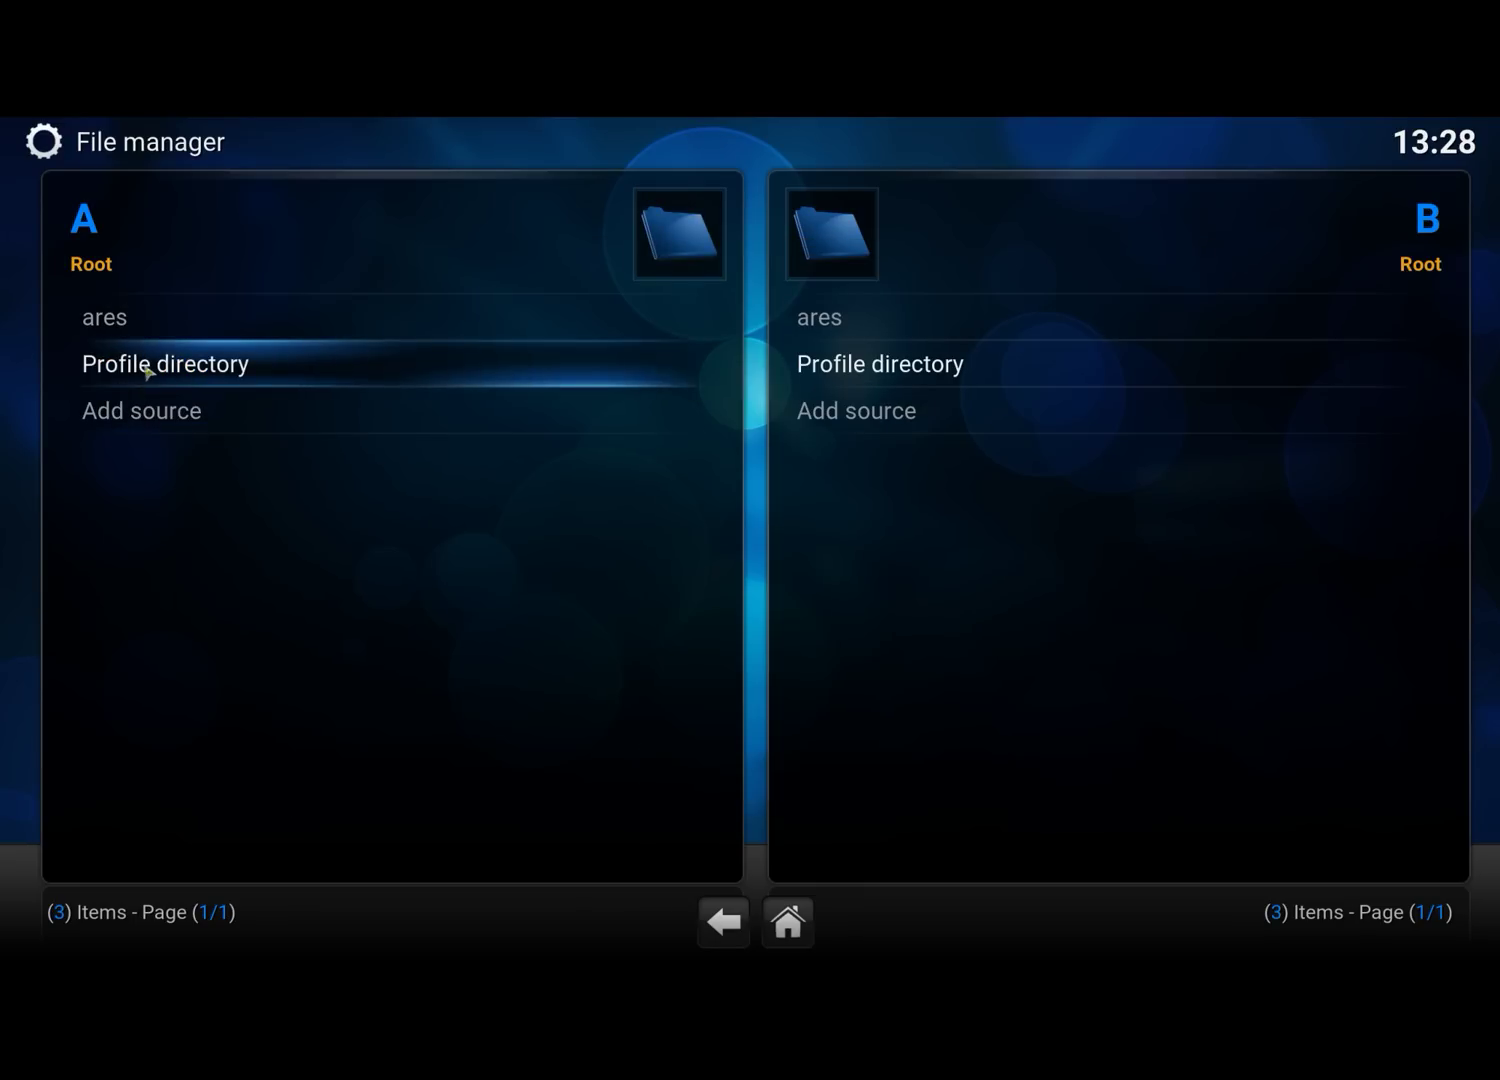
Install the add-on script.areswizard0.0.34.zip from the ares source through the Add-ons settings
click(801, 932)
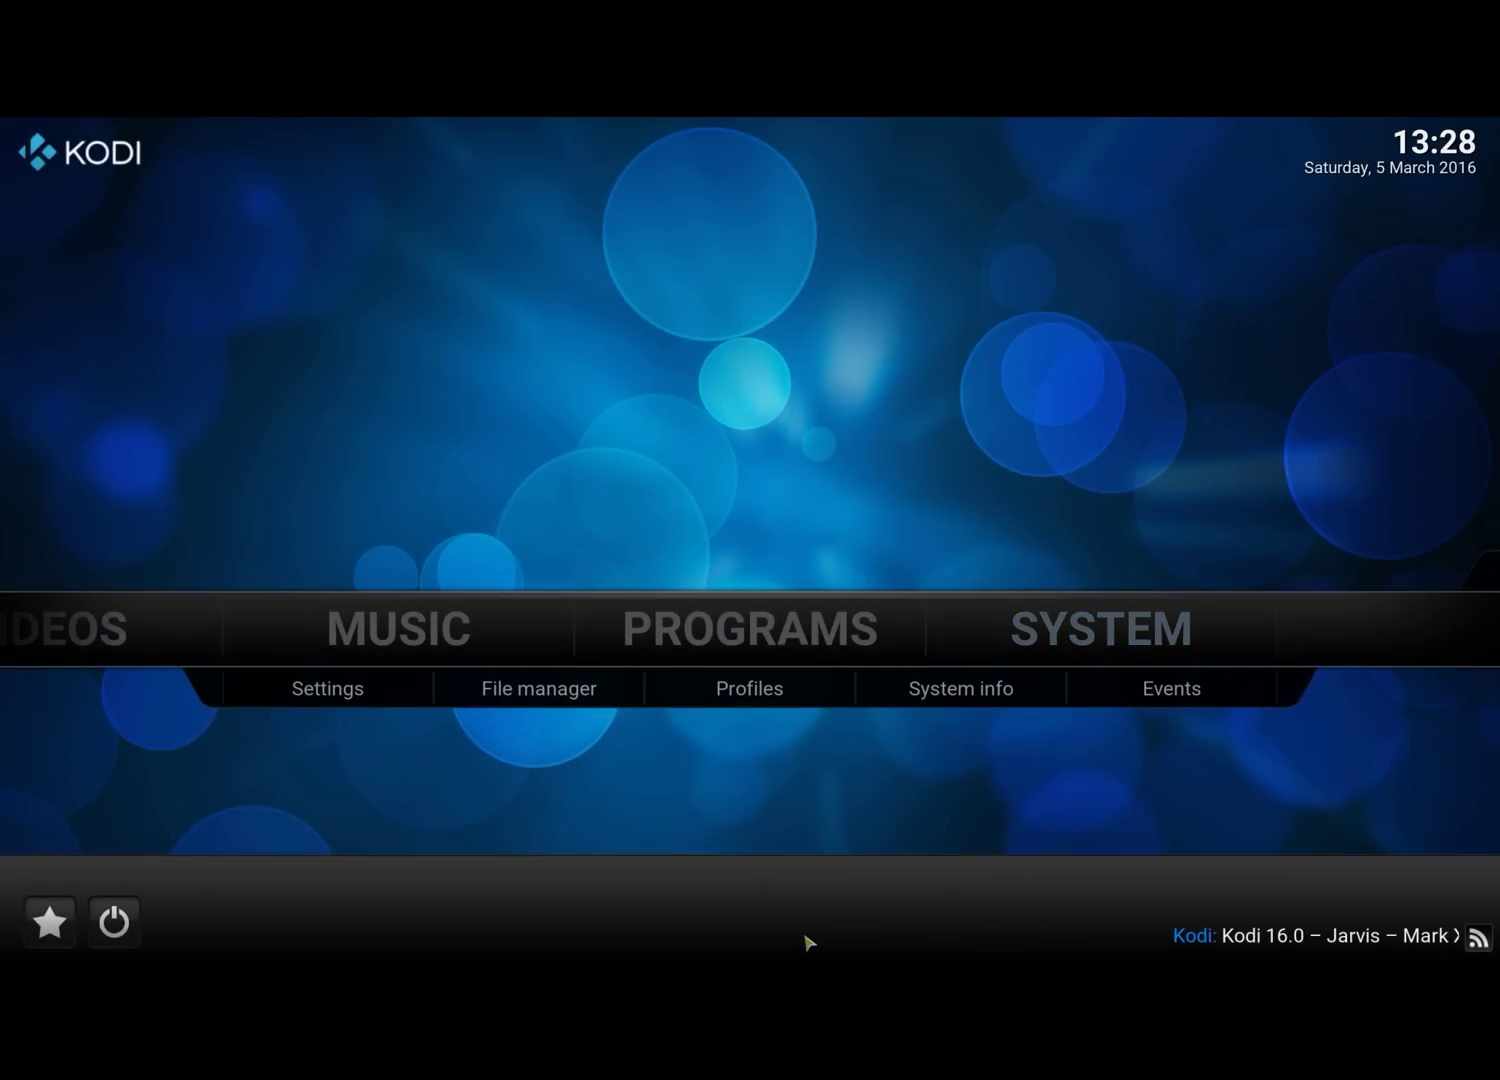
click(1107, 638)
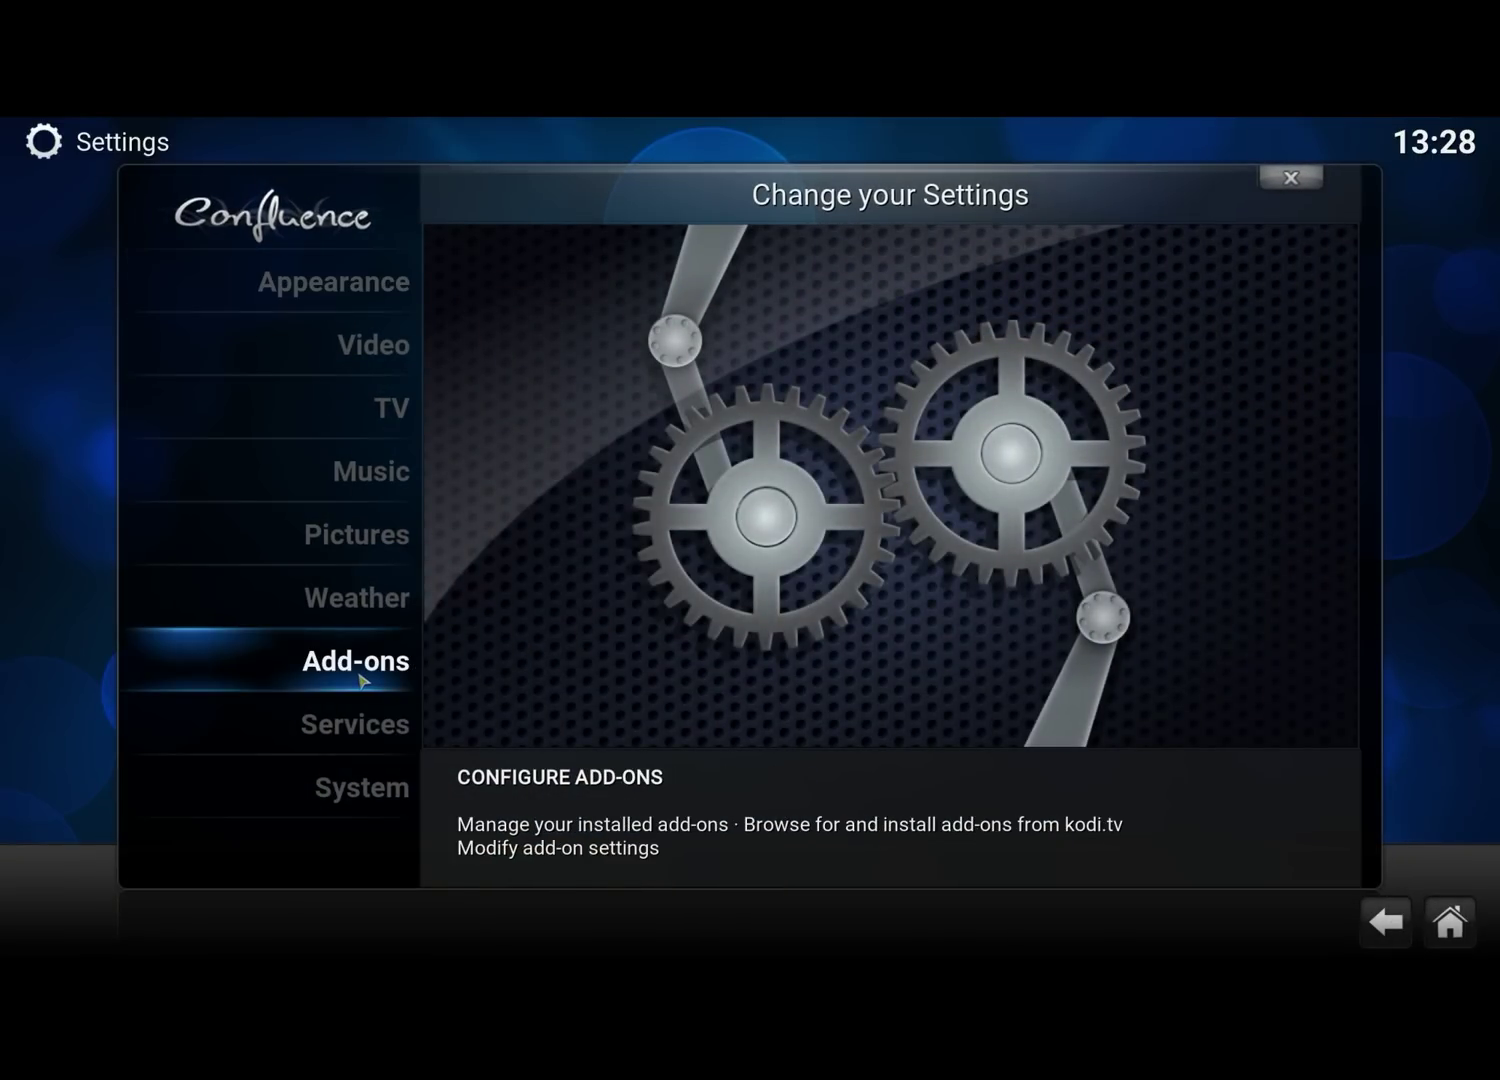
click(362, 682)
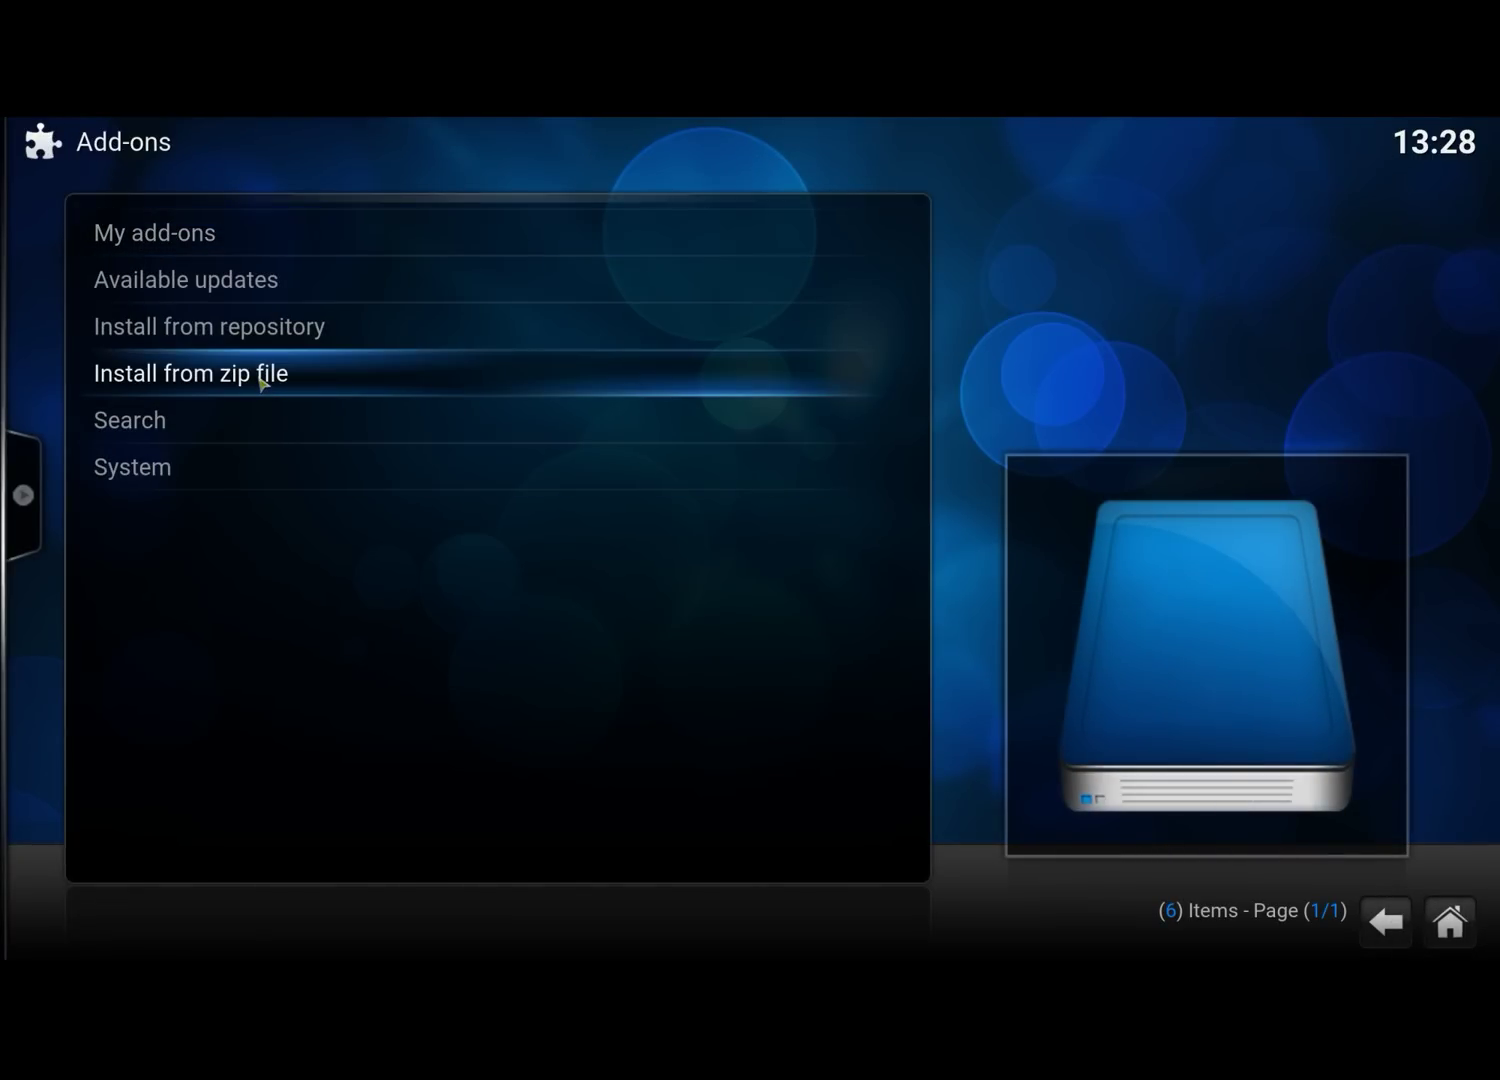
click(262, 379)
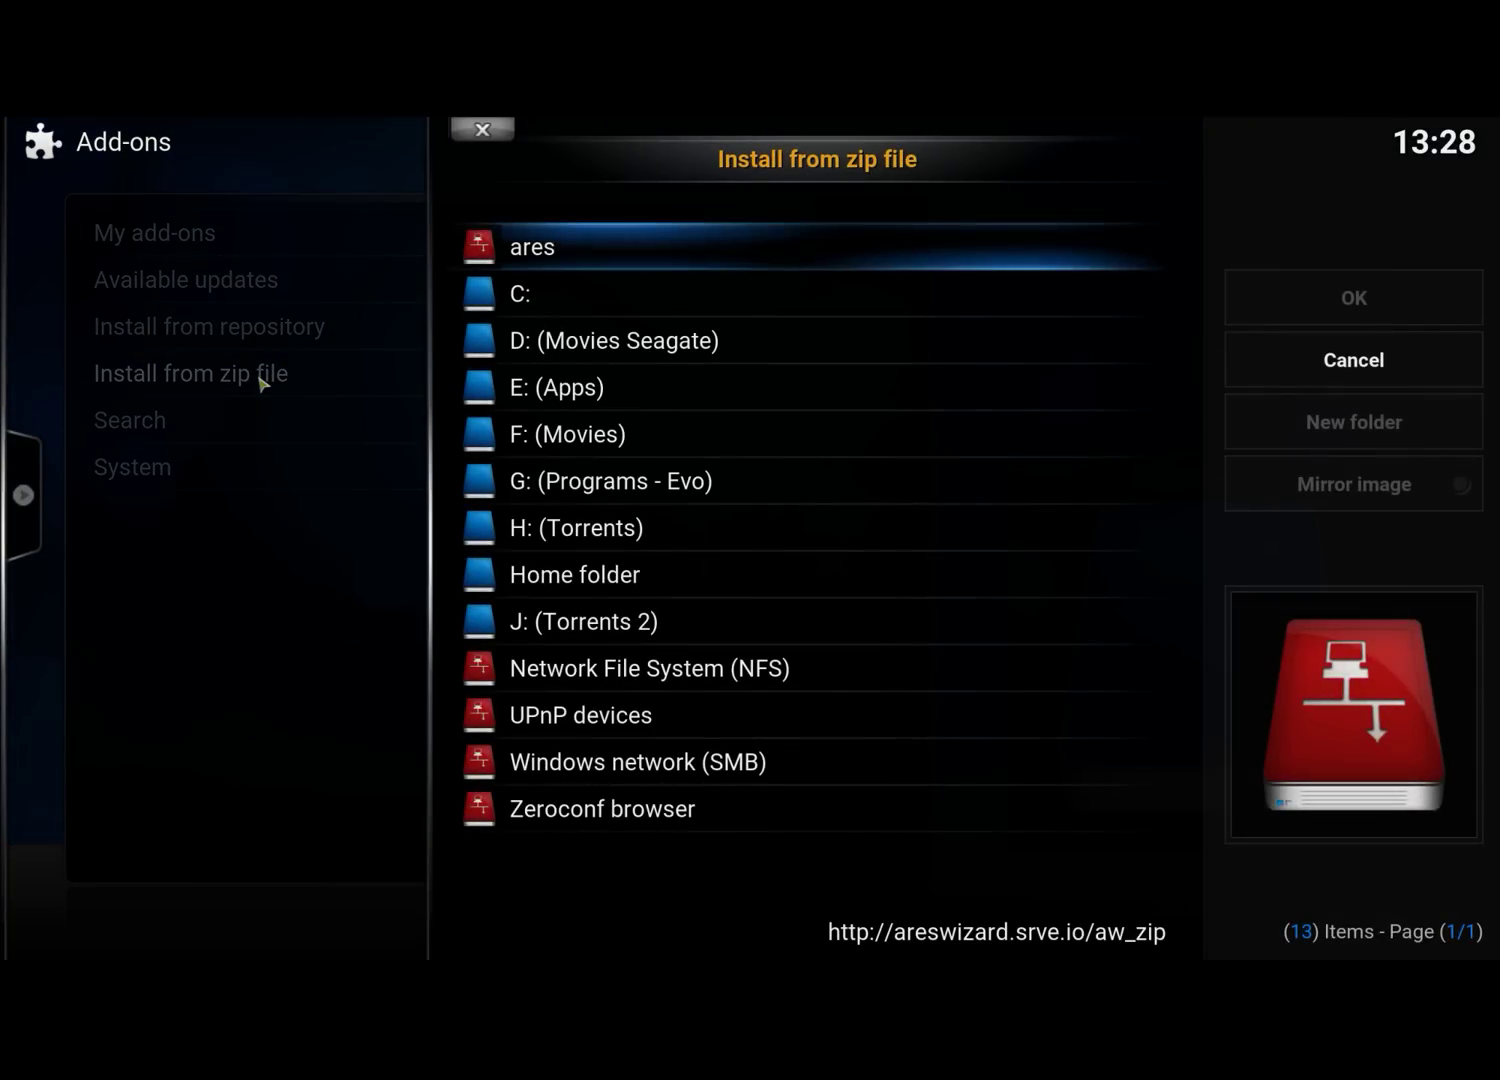
click(545, 252)
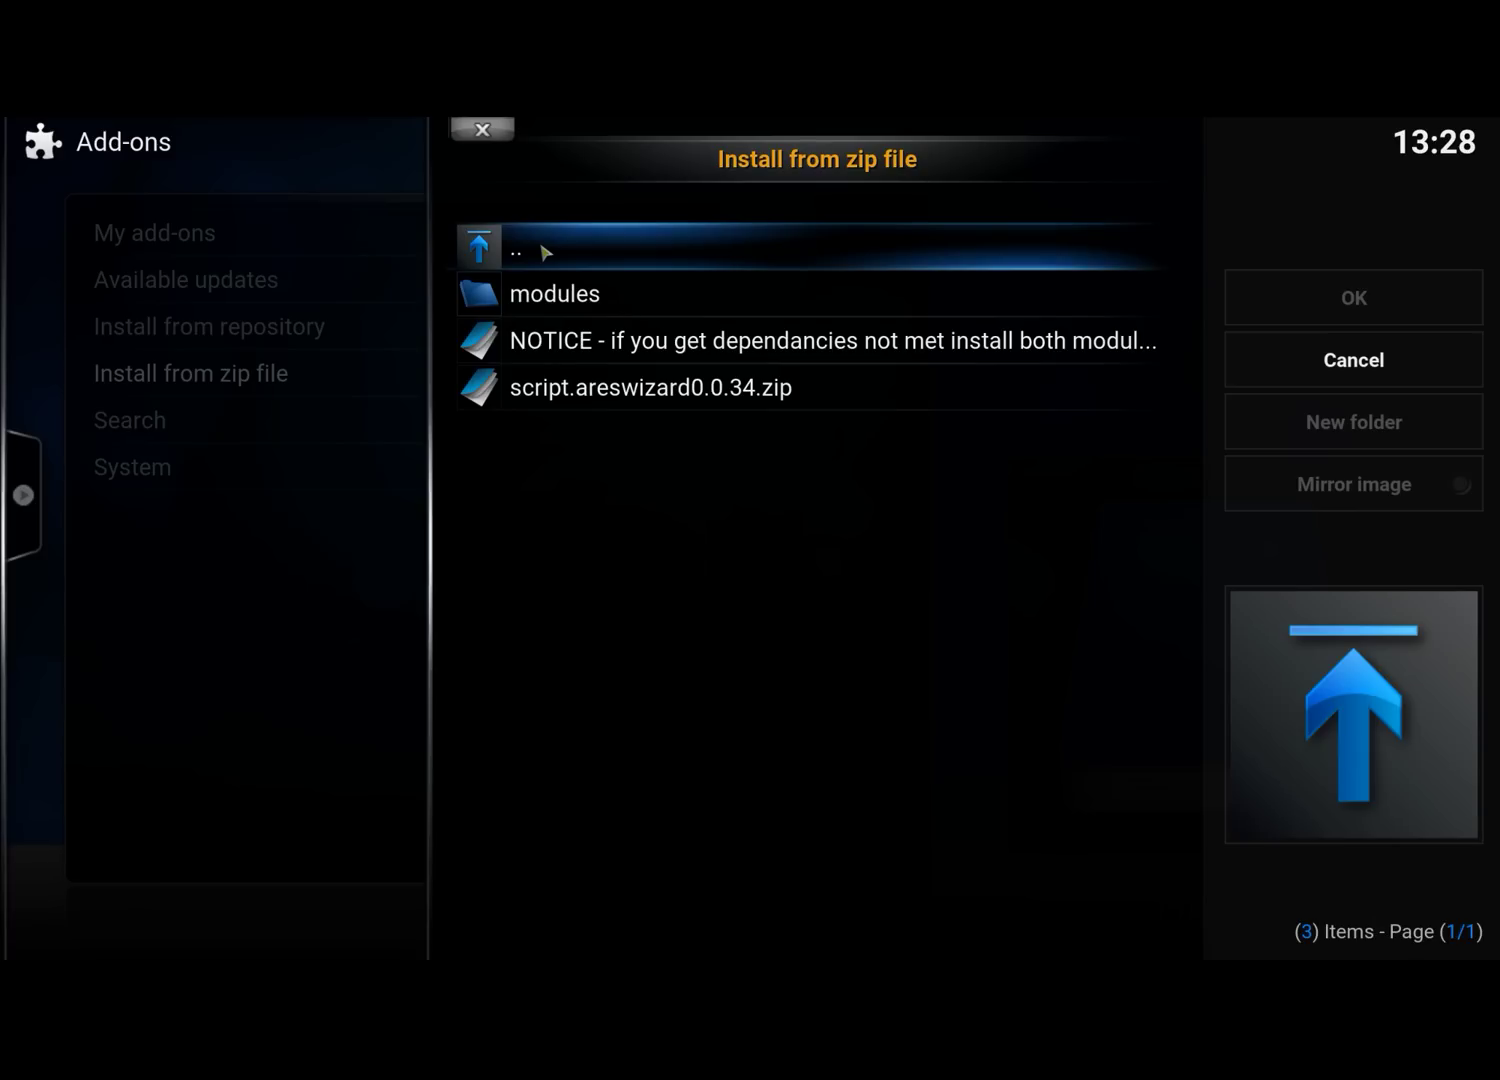
click(731, 405)
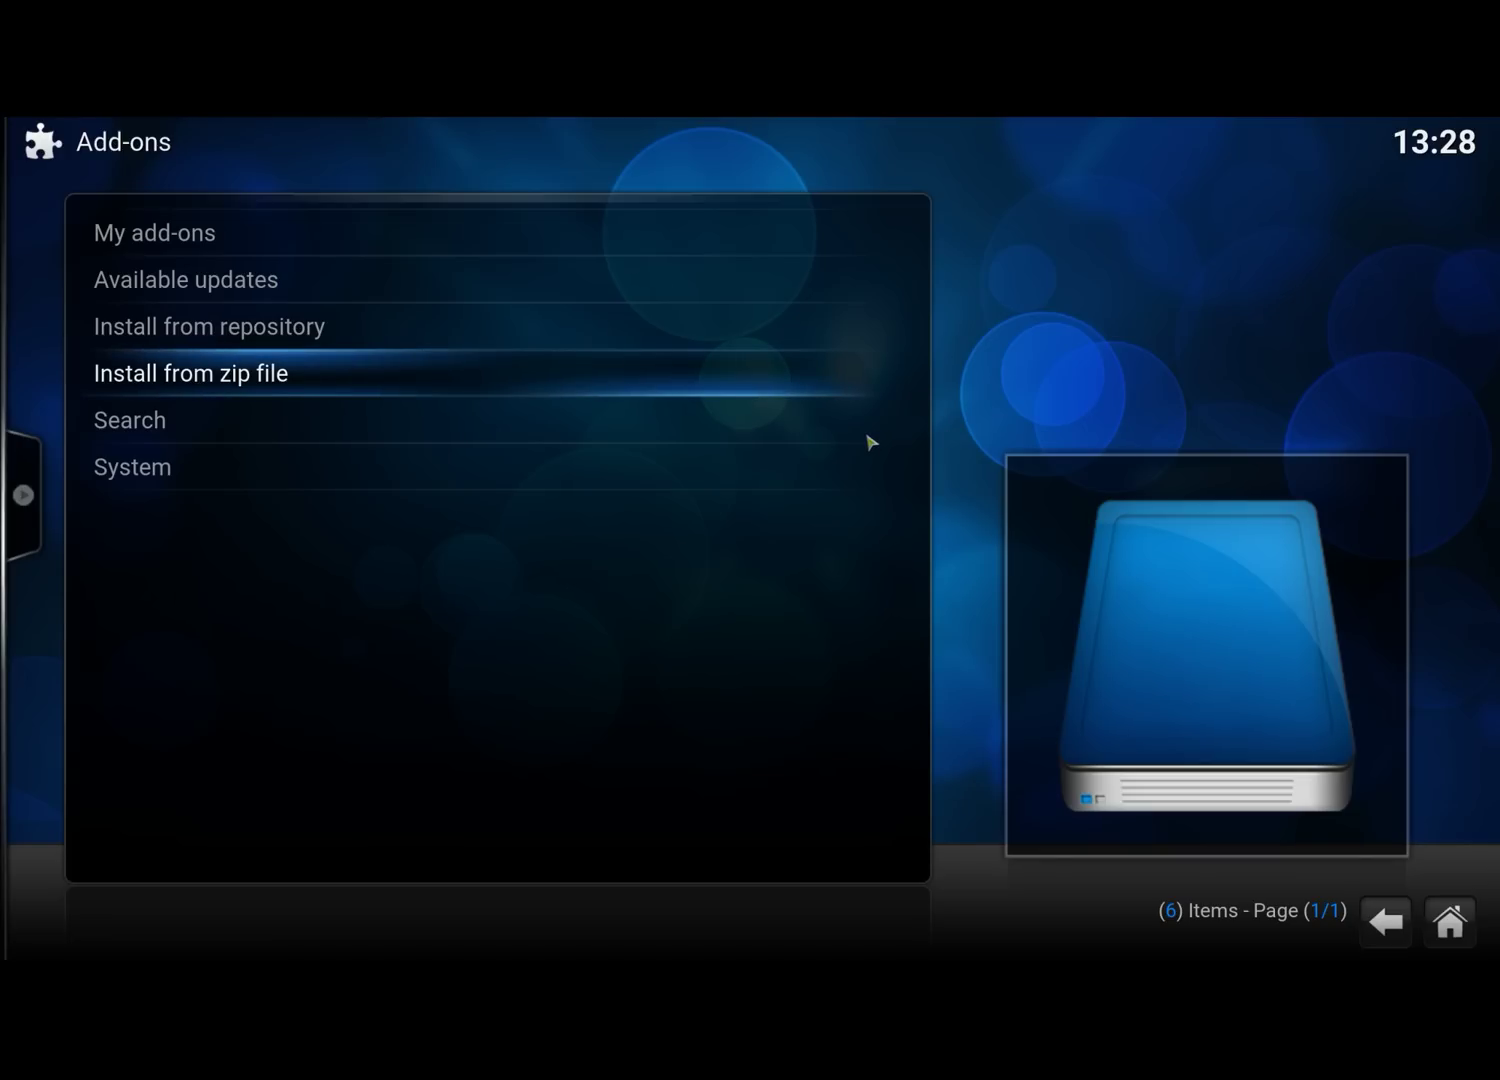
Return to the home screen and launch Ares Wizard from the program add-ons
key(Escape)
key(Escape)
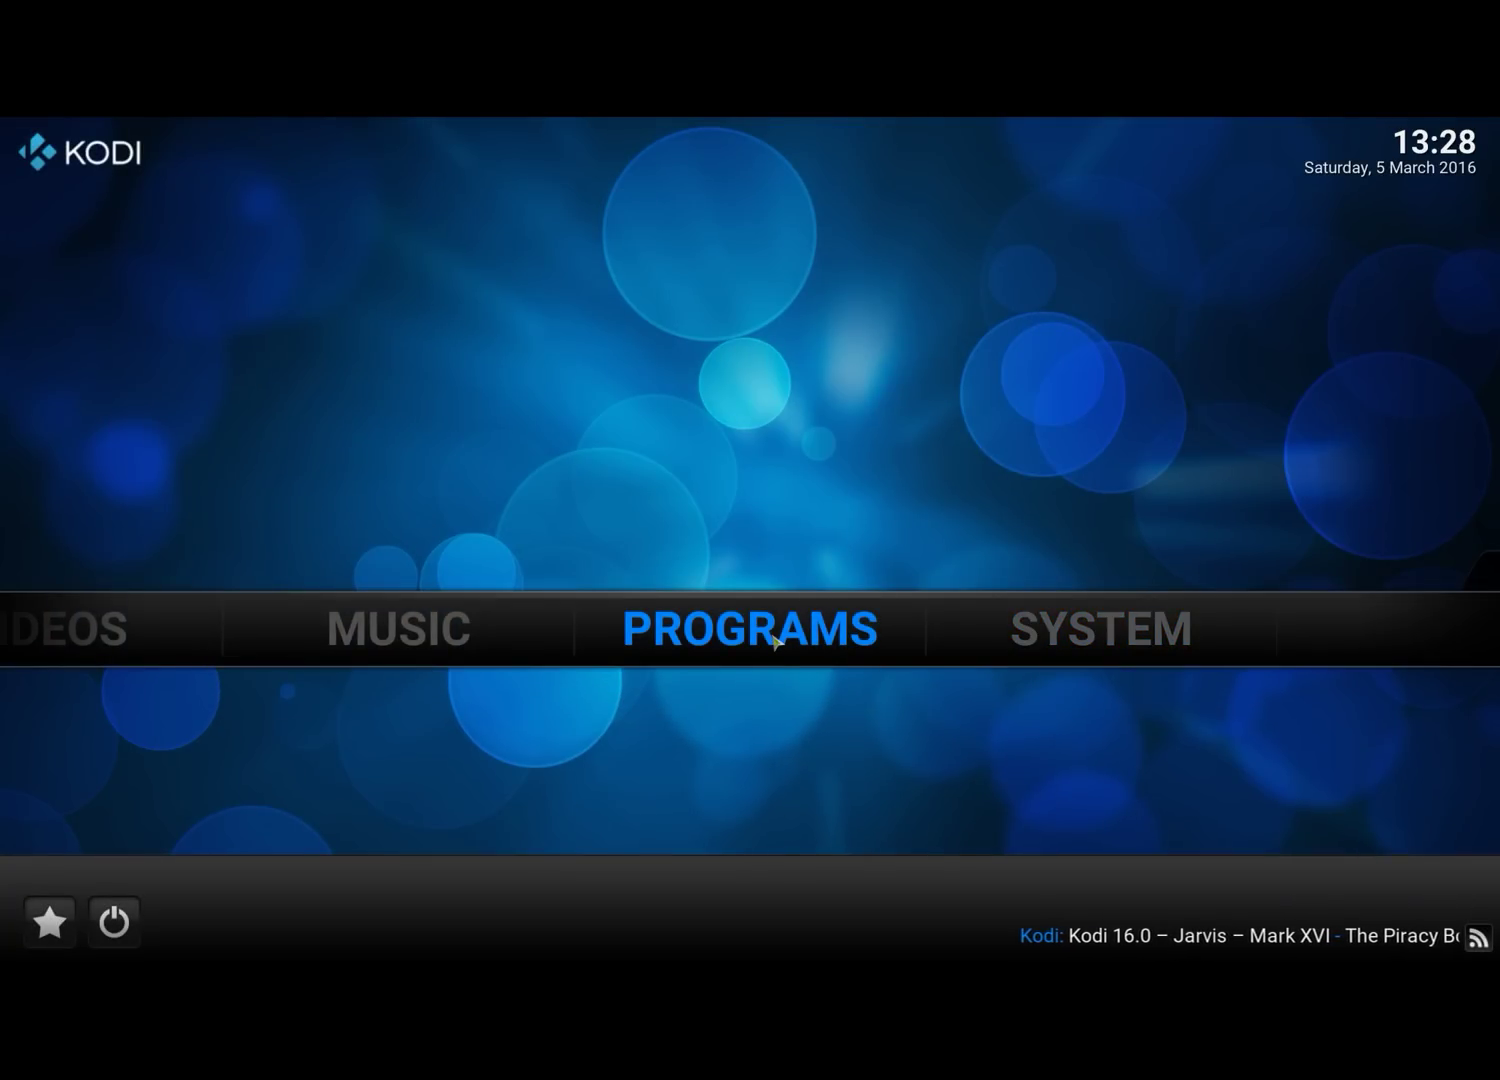
click(775, 640)
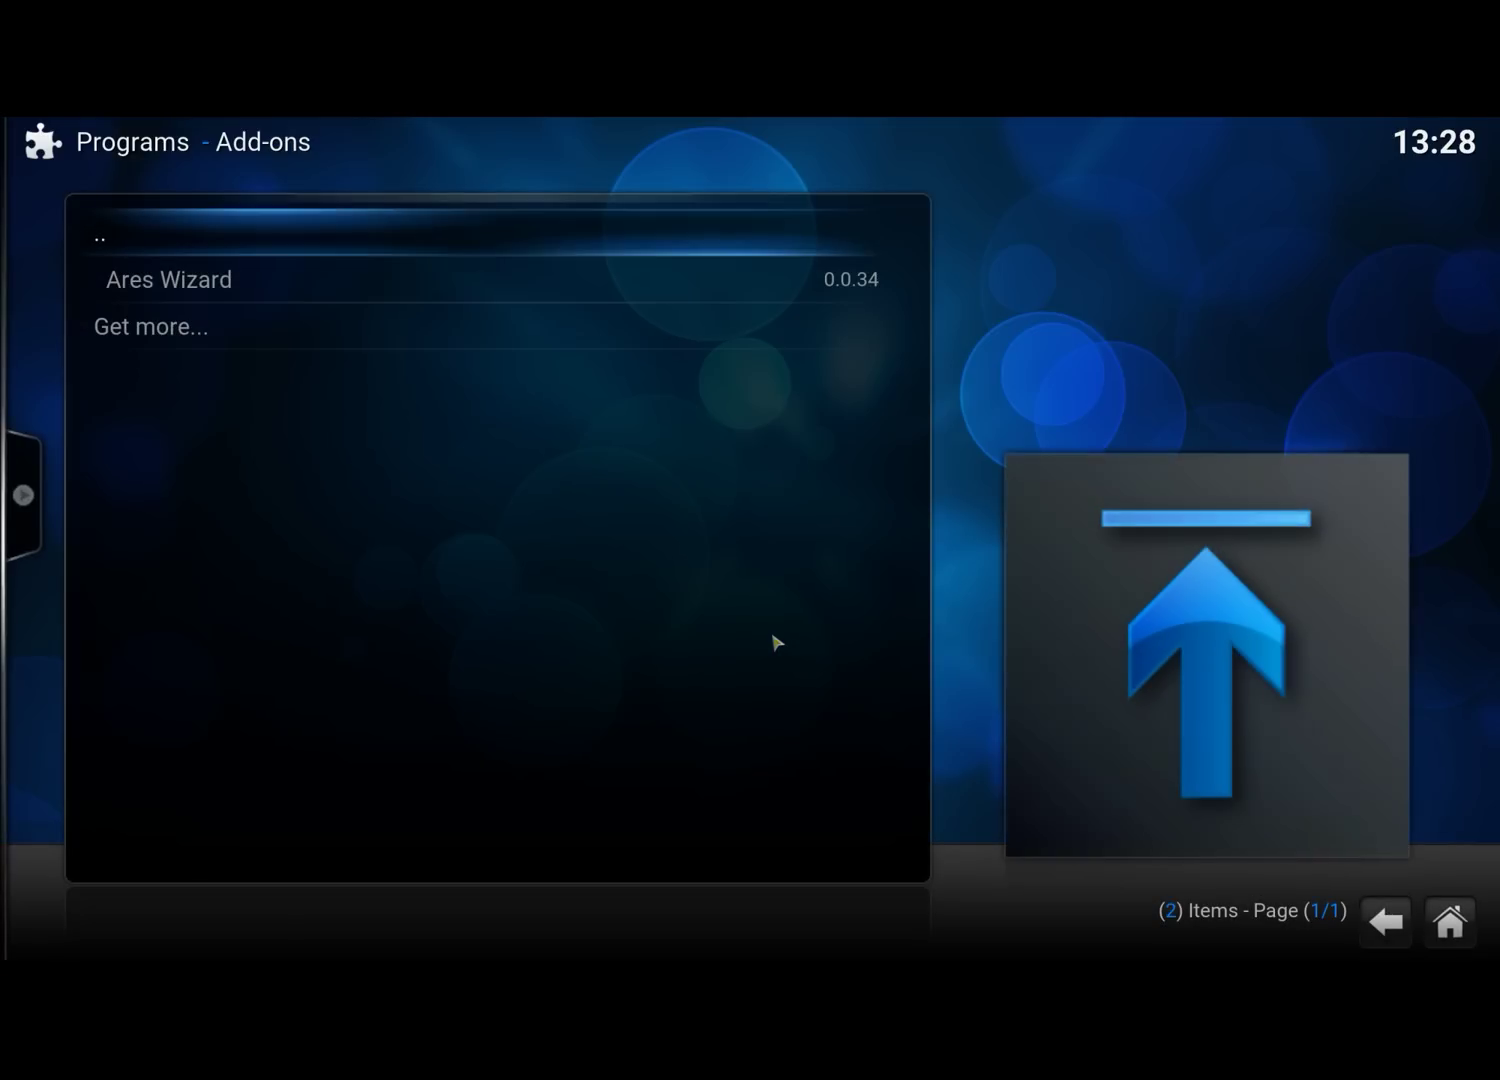
right_click(424, 371)
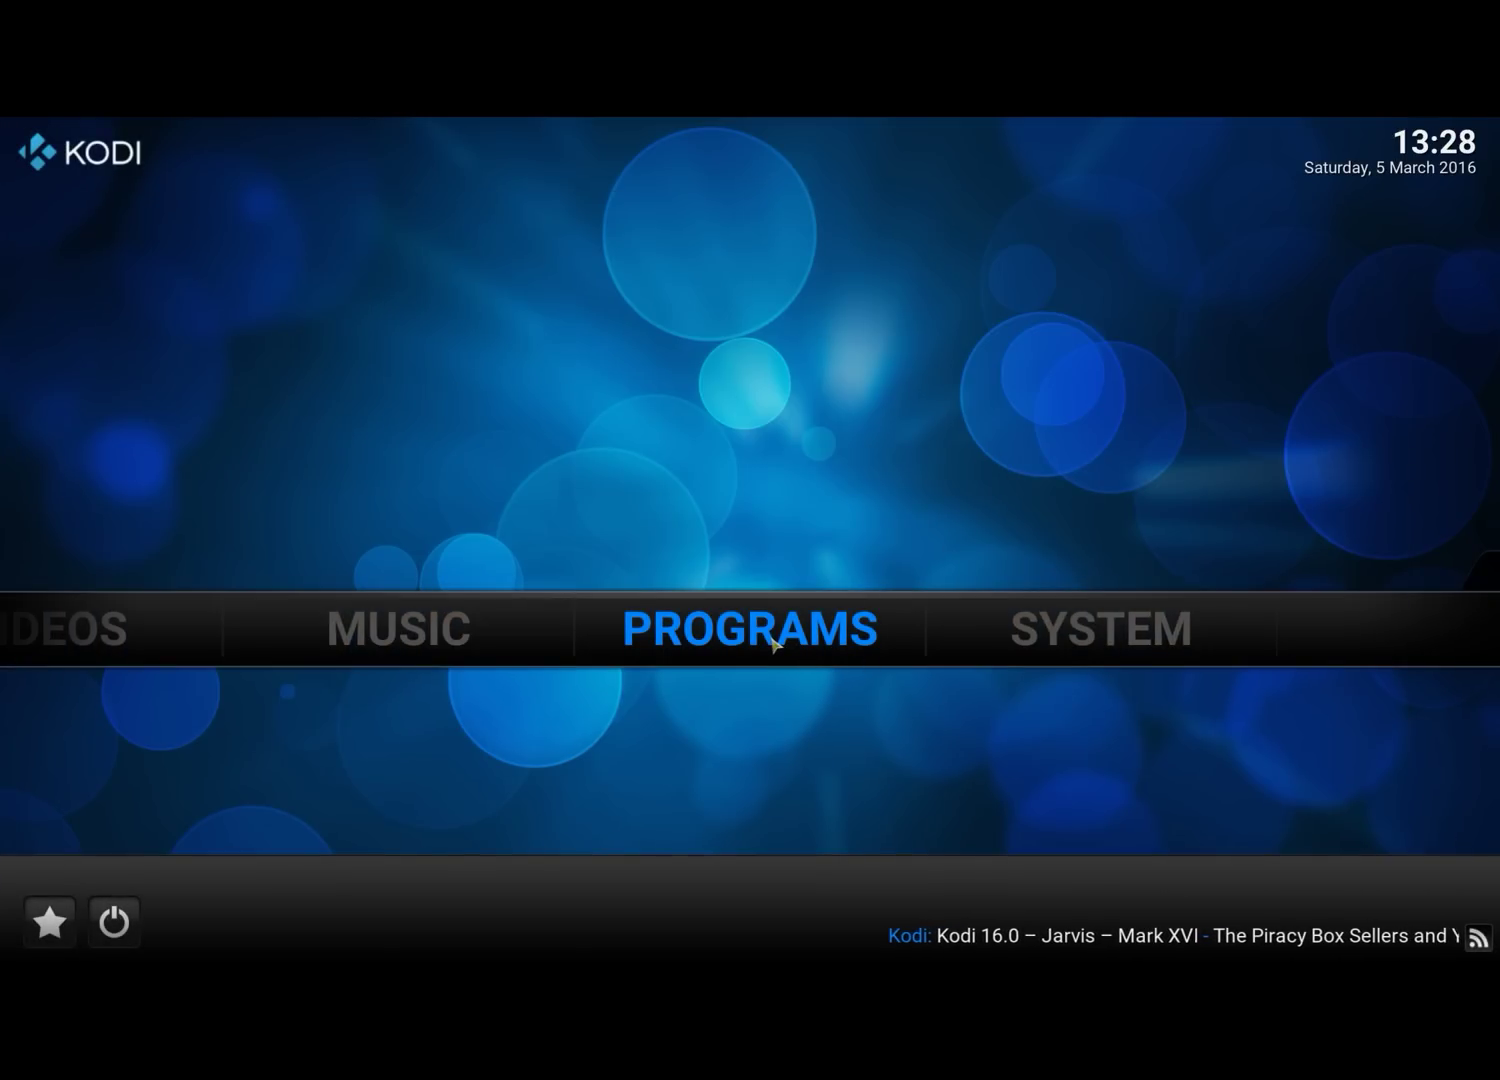
click(774, 645)
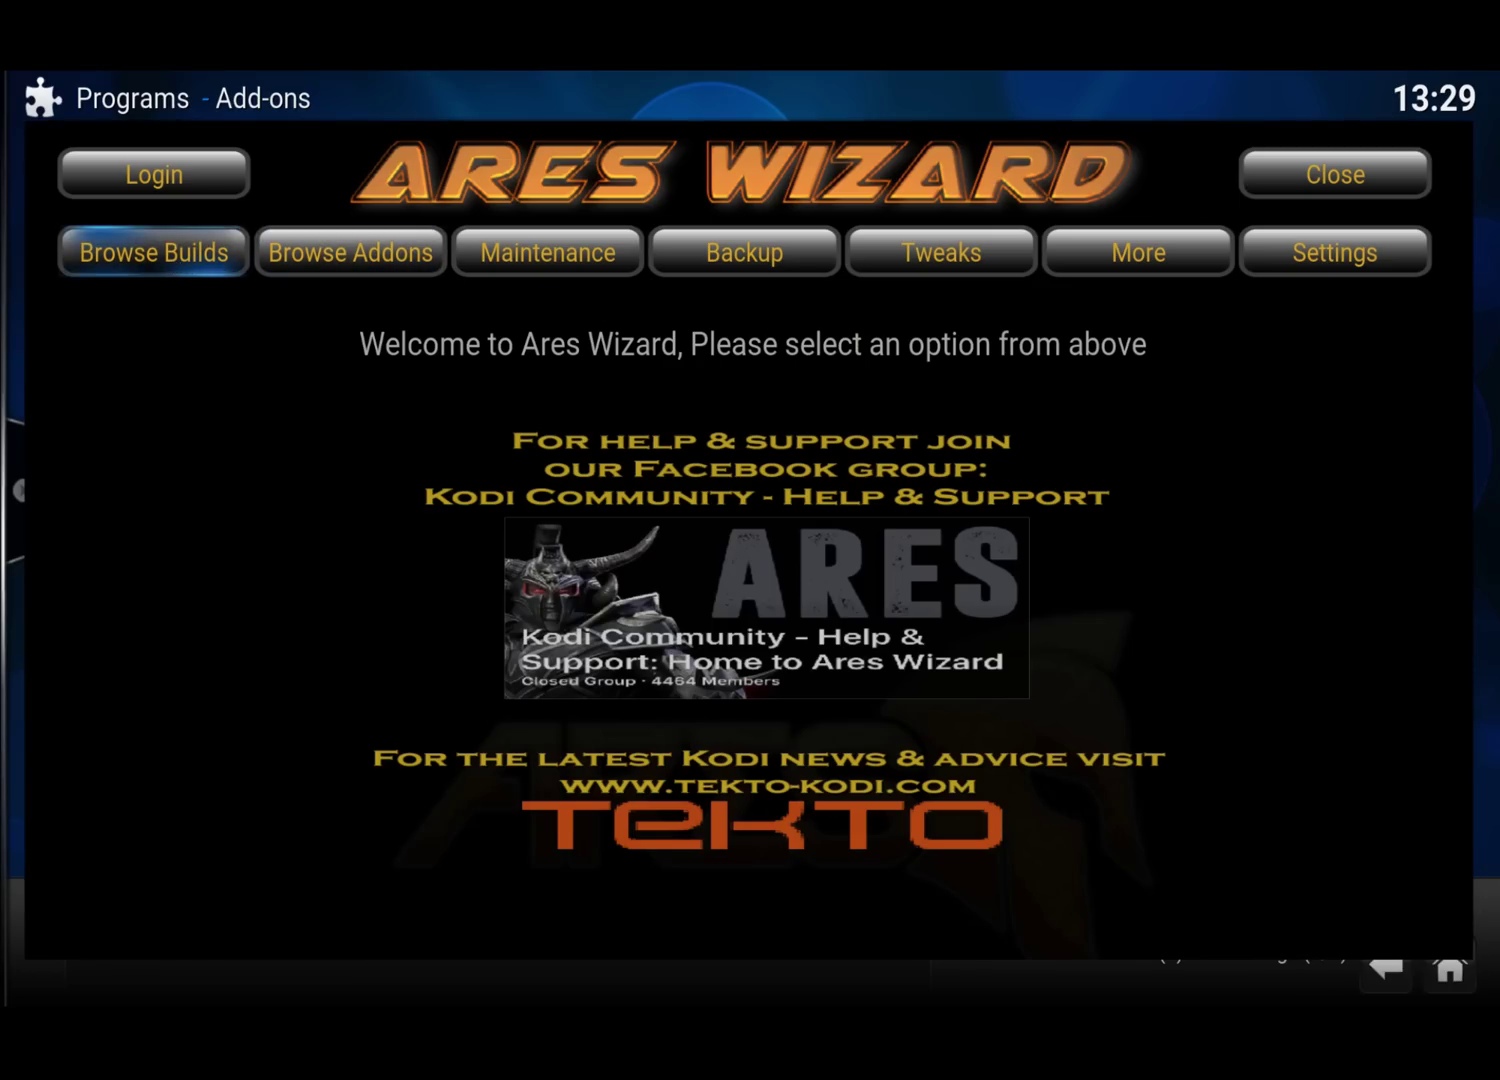
Browse the available builds in Ares Wizard and open the Apollo group
click(175, 262)
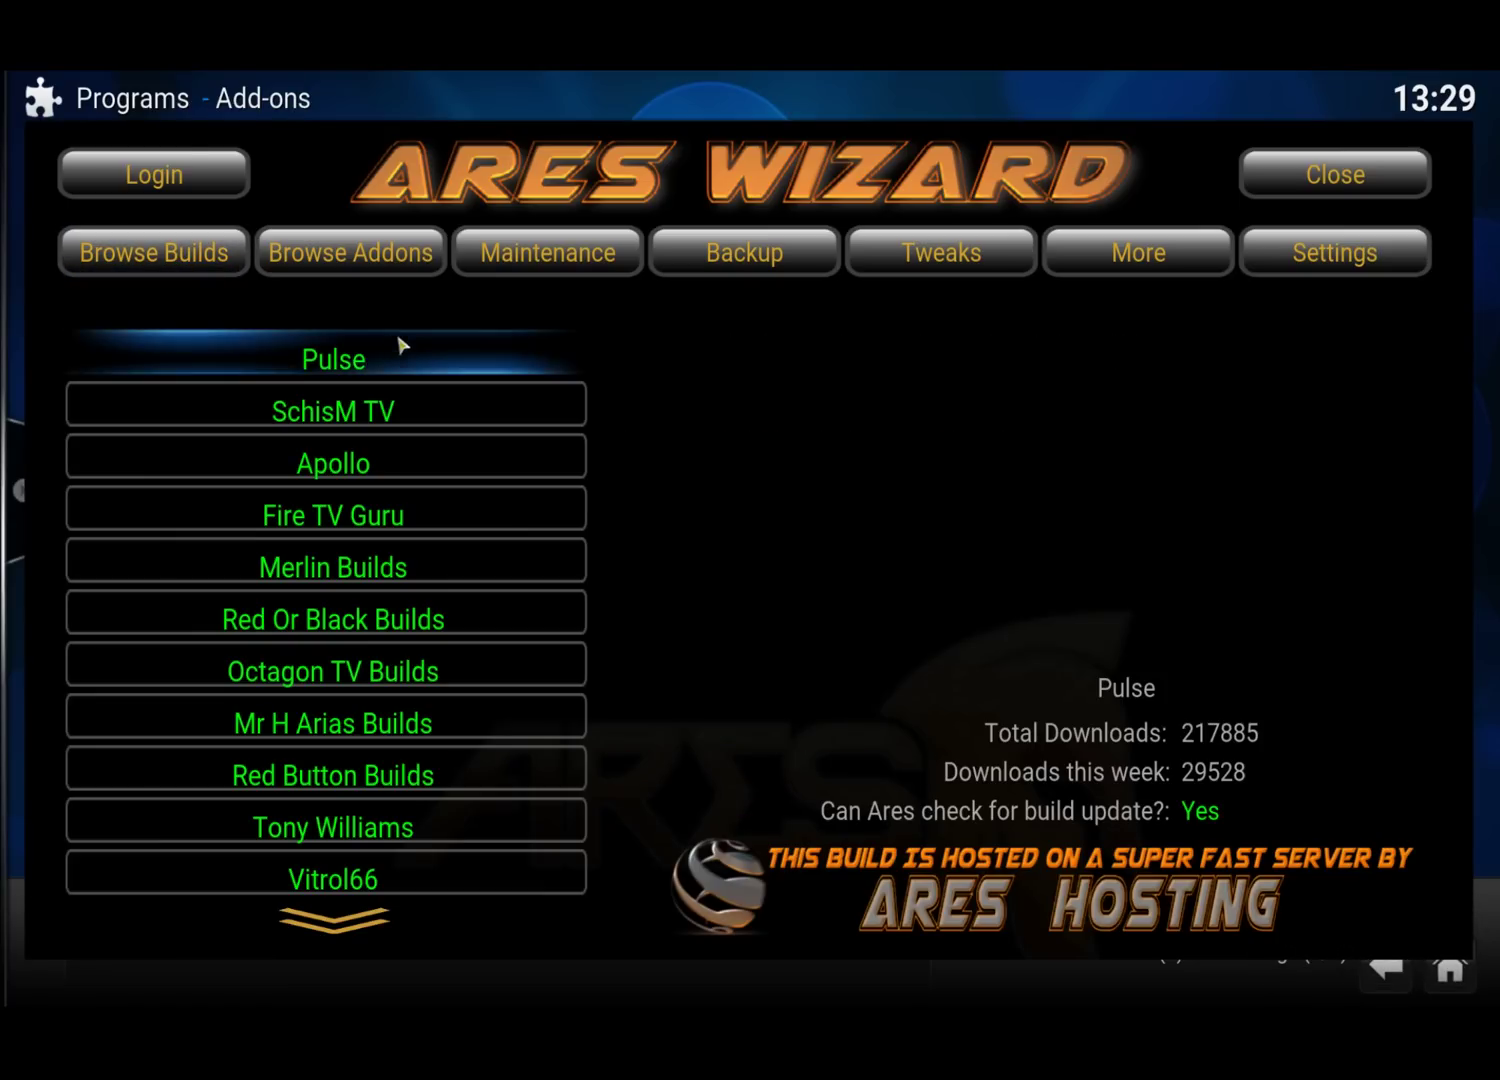
scroll(352, 470, down, 20)
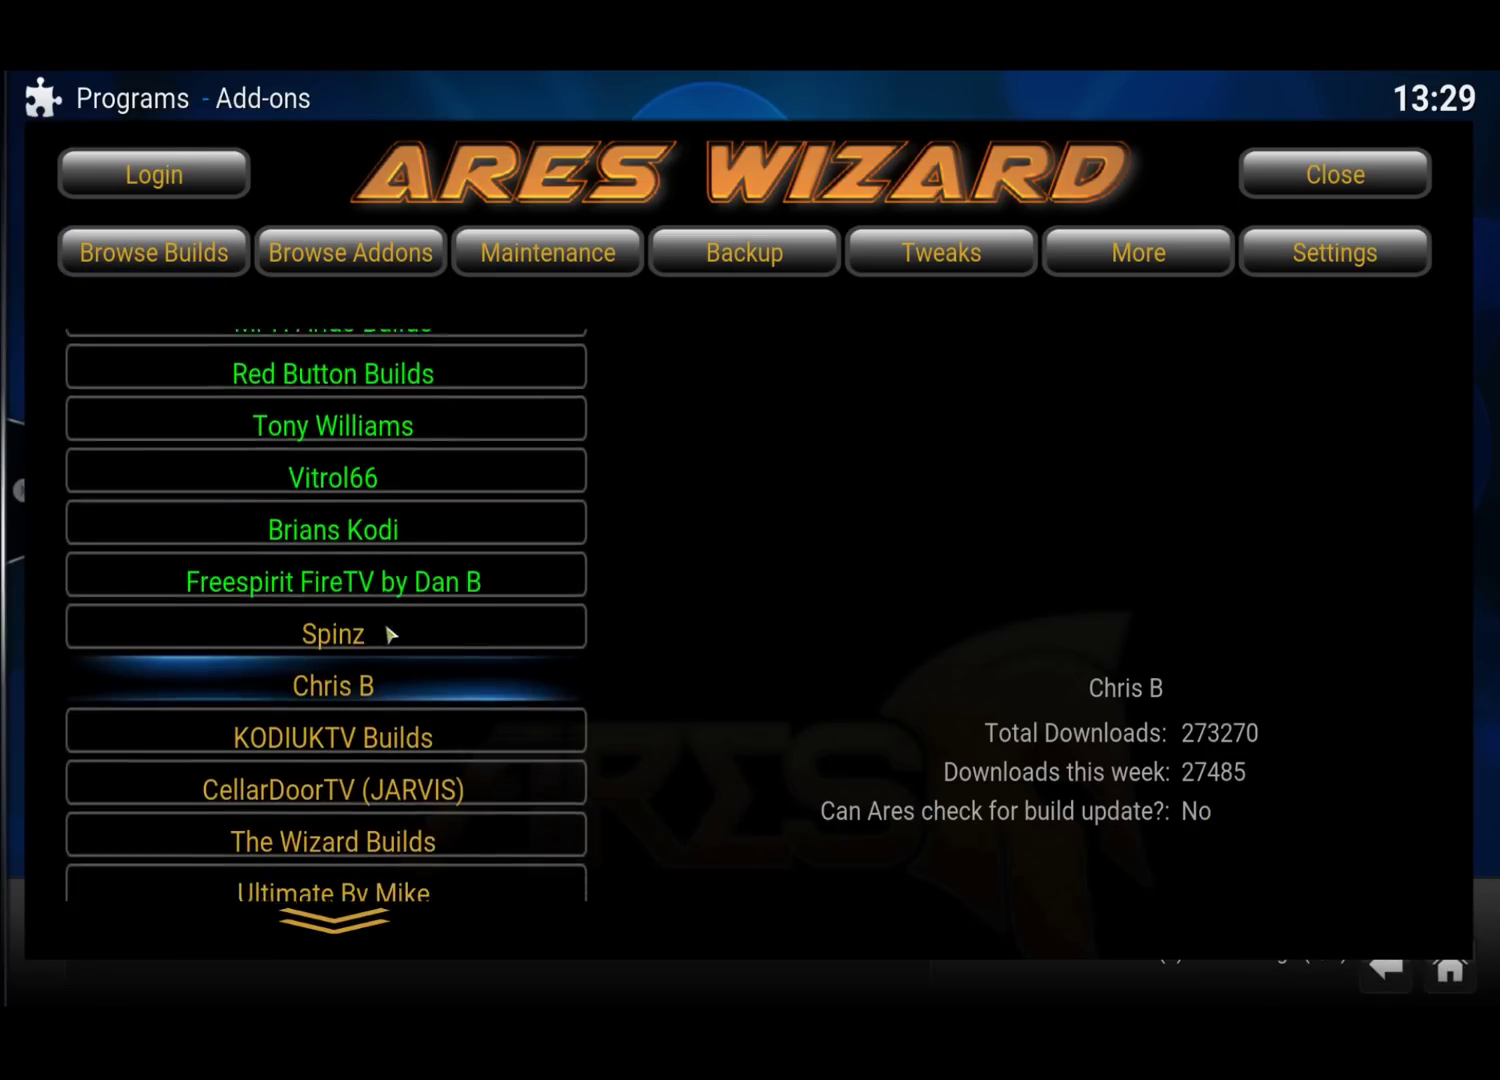
scroll(390, 800, up, 17)
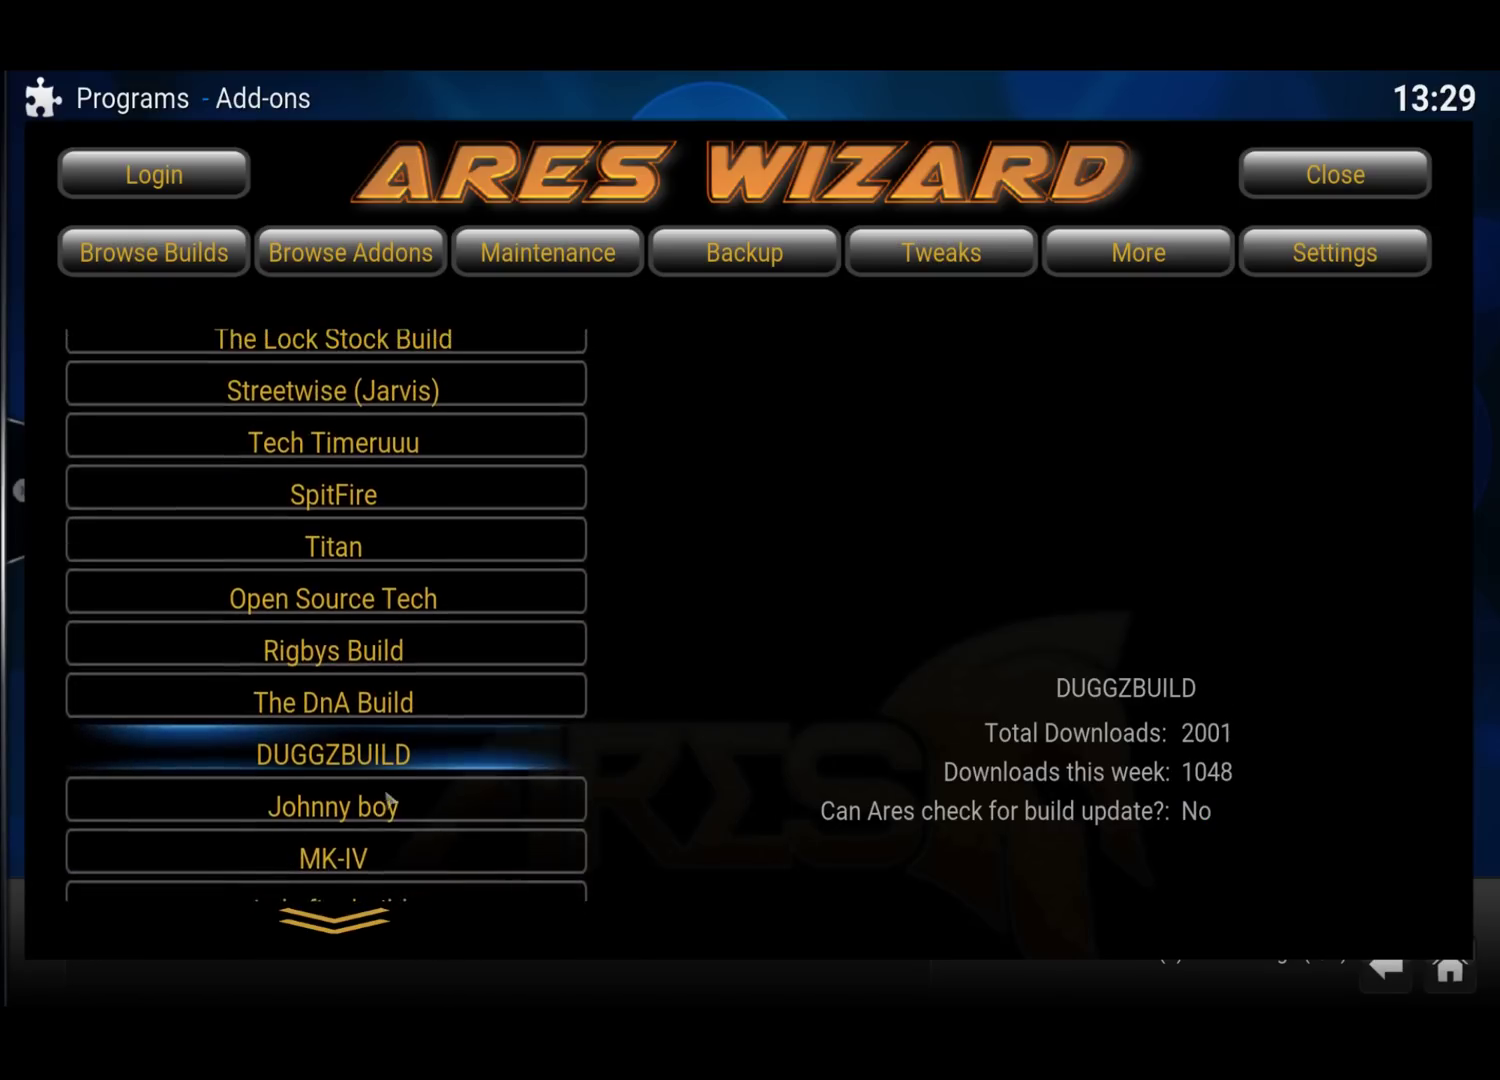
scroll(437, 365, up, 6)
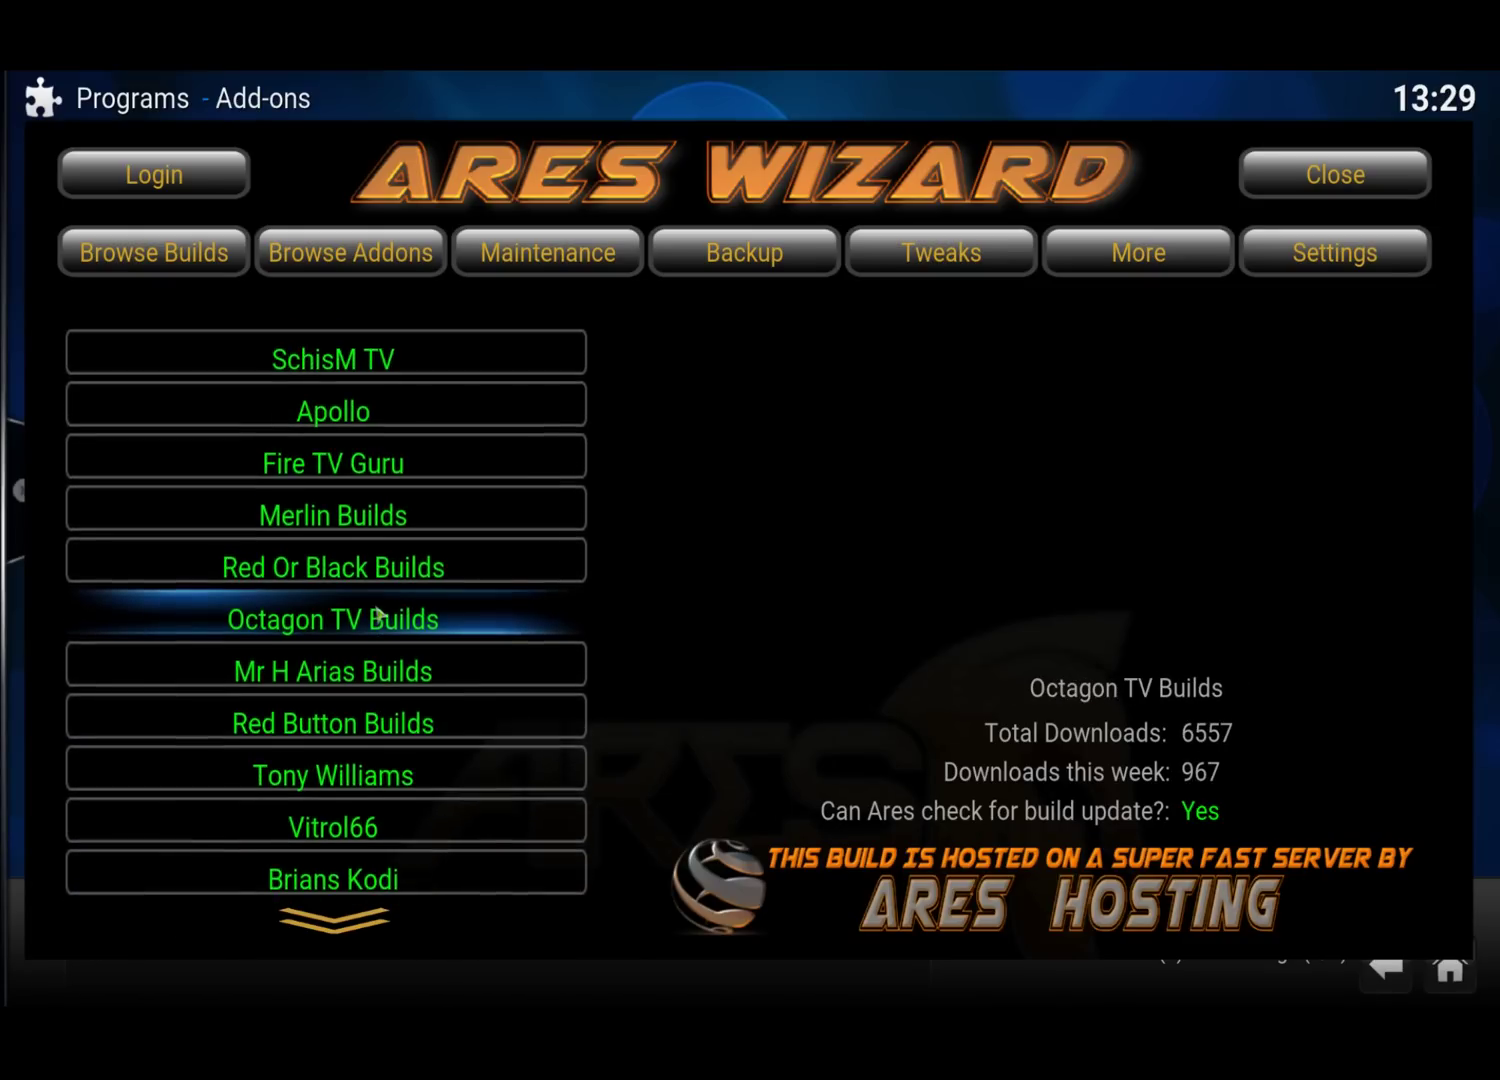
click(345, 476)
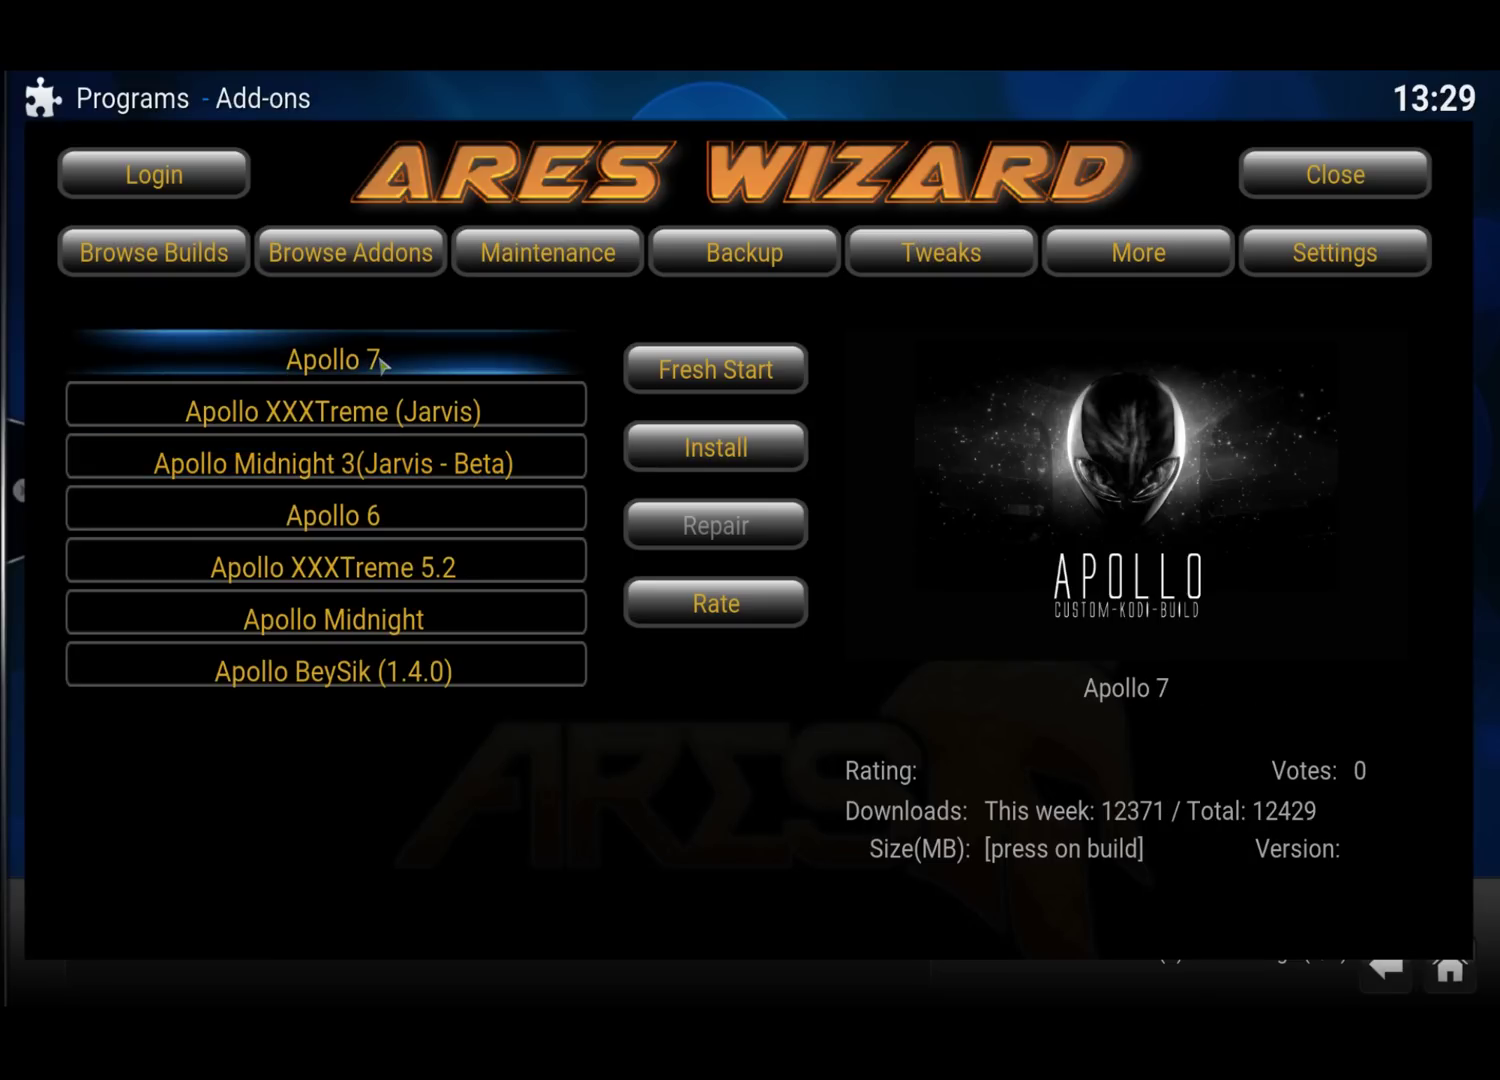
Install the Apollo 7 build and let the wizard close Kodi
key(Right)
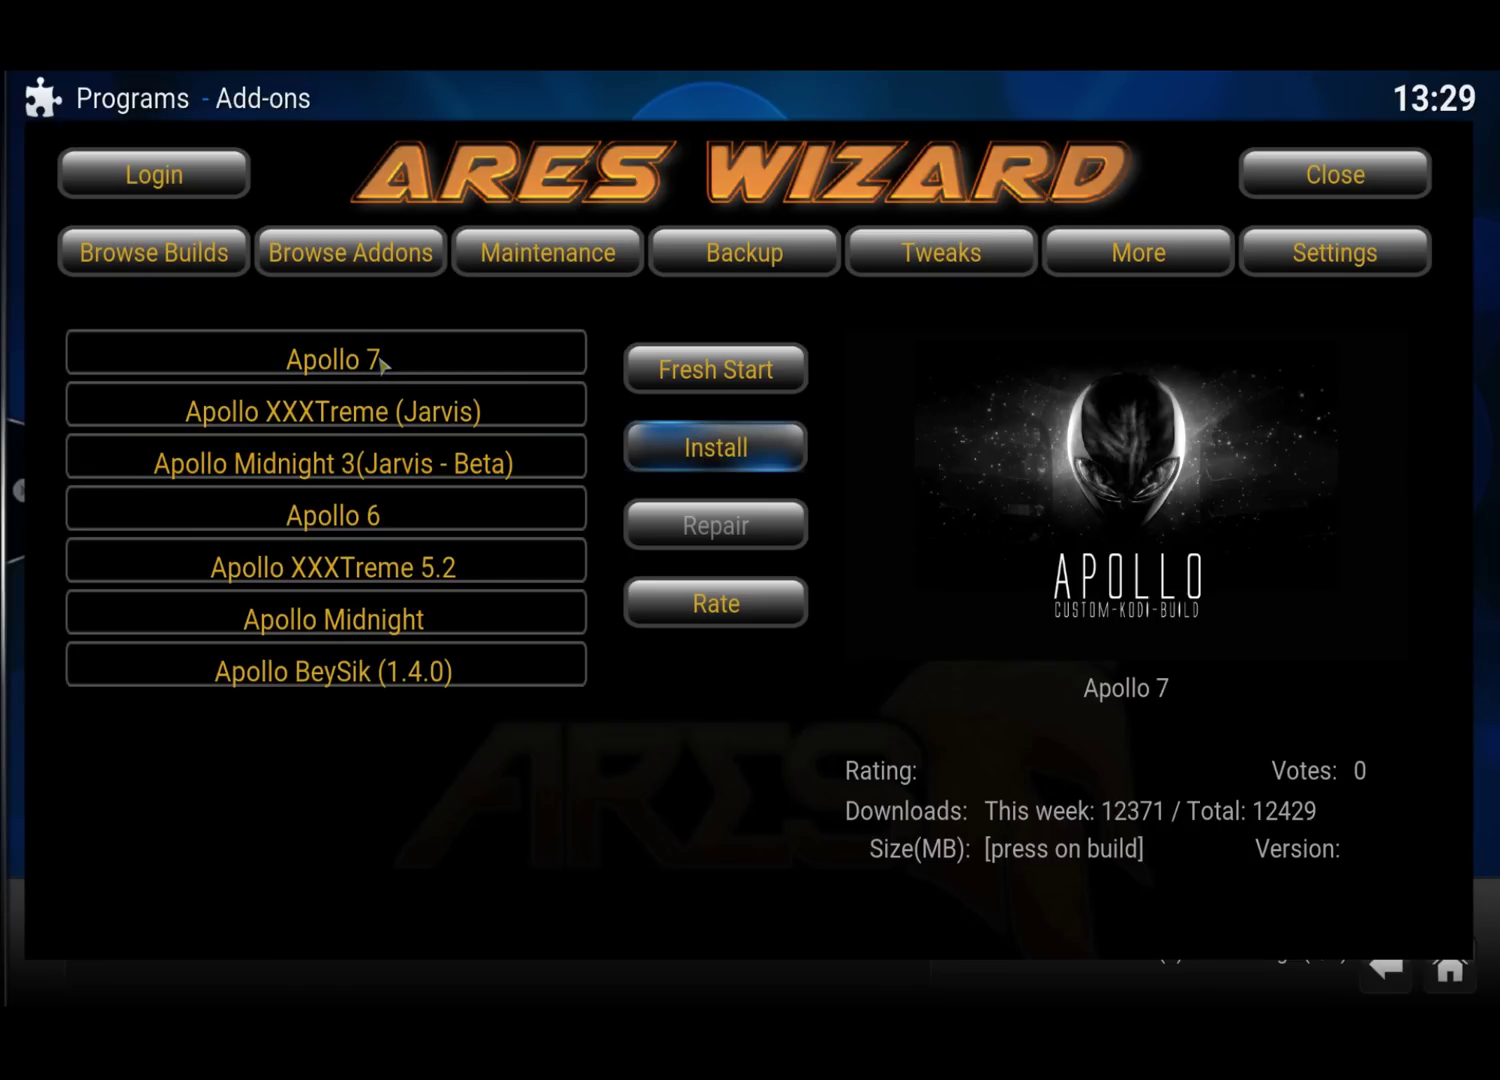
click(700, 450)
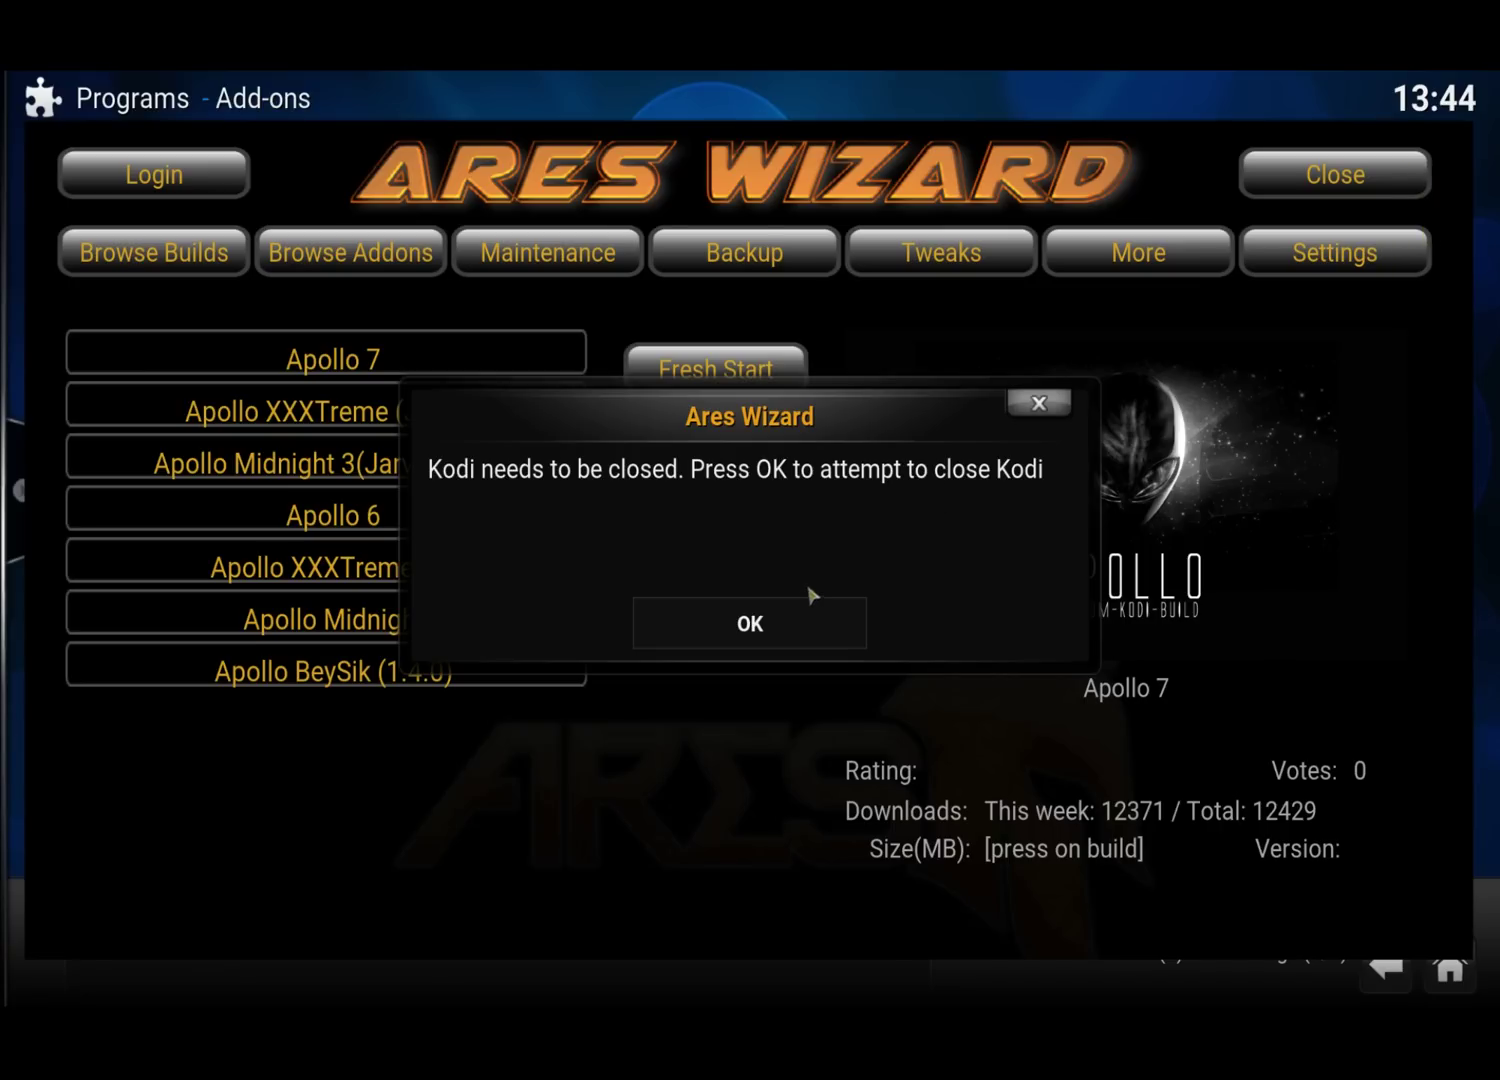
click(770, 626)
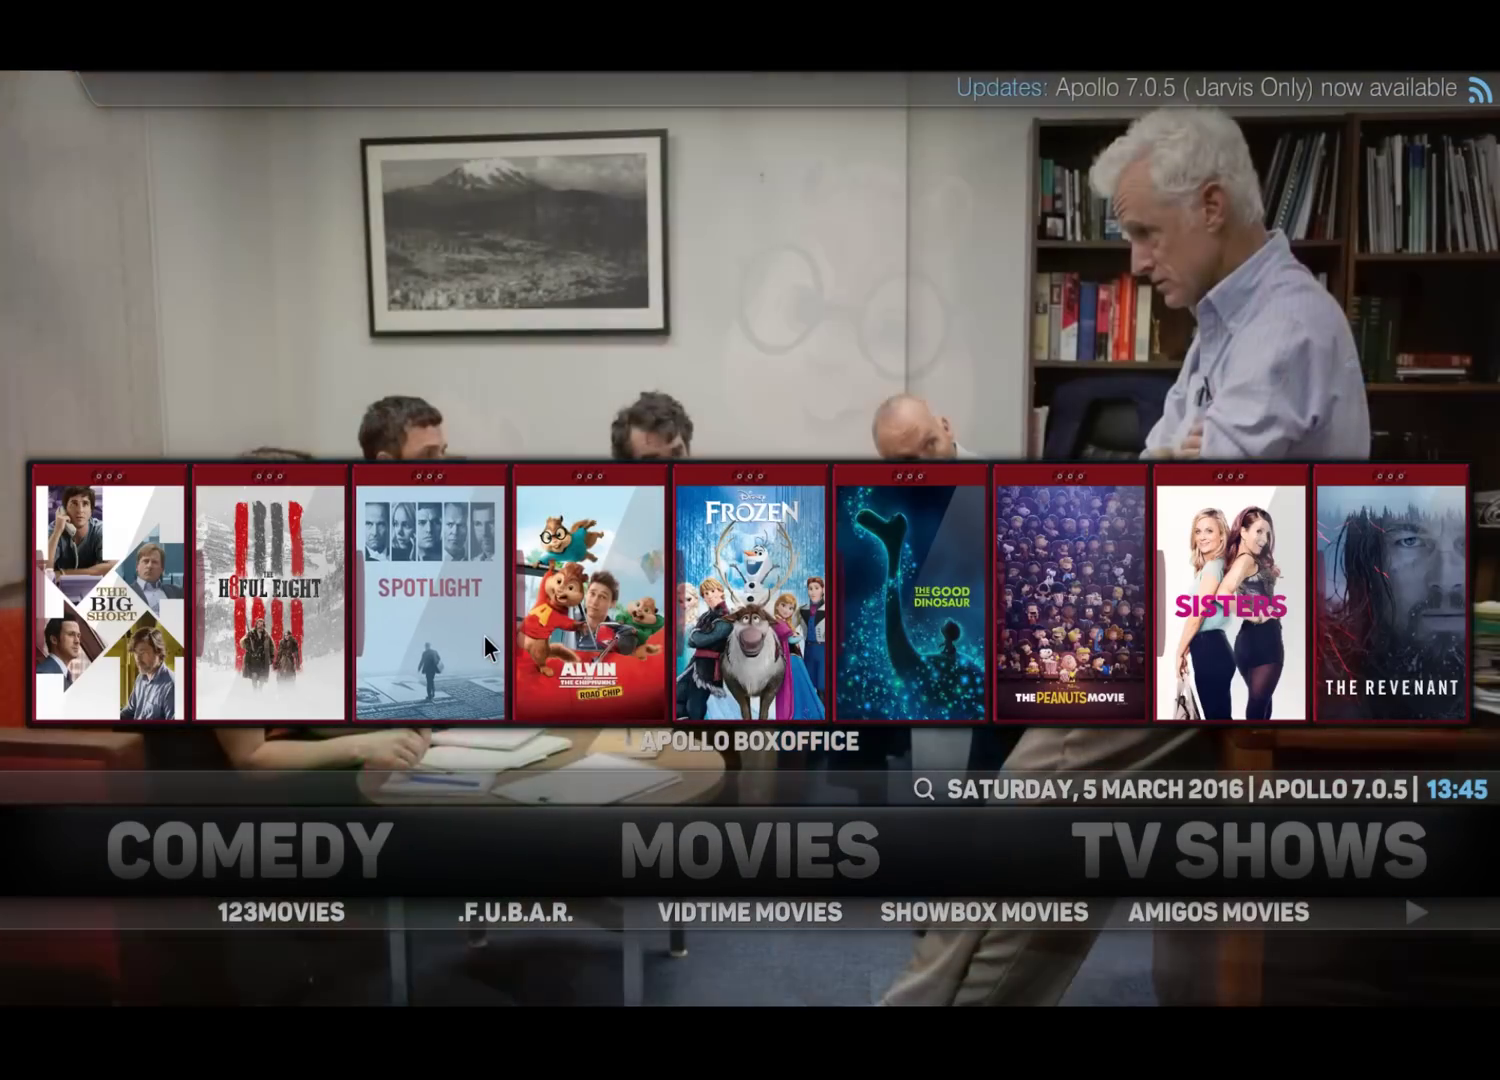
Look through the Apollo BoxOffice titles and the add-on shortcuts under Movies on the home screen
scroll(447, 623, down, 1)
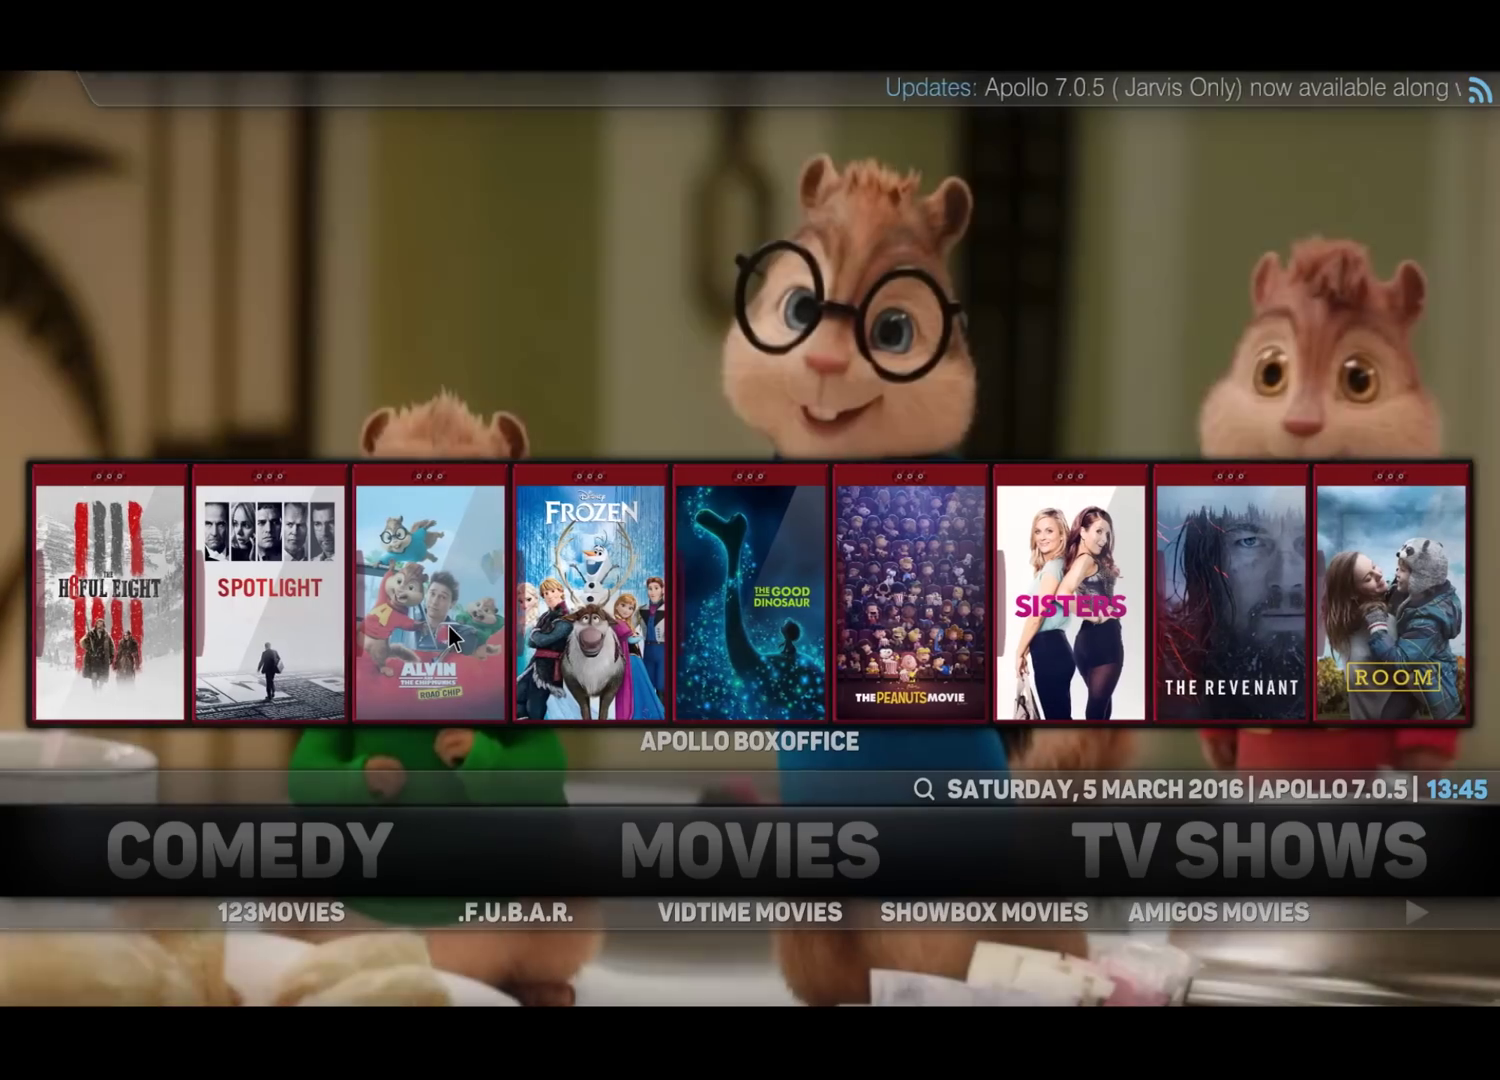
scroll(450, 624, down, 4)
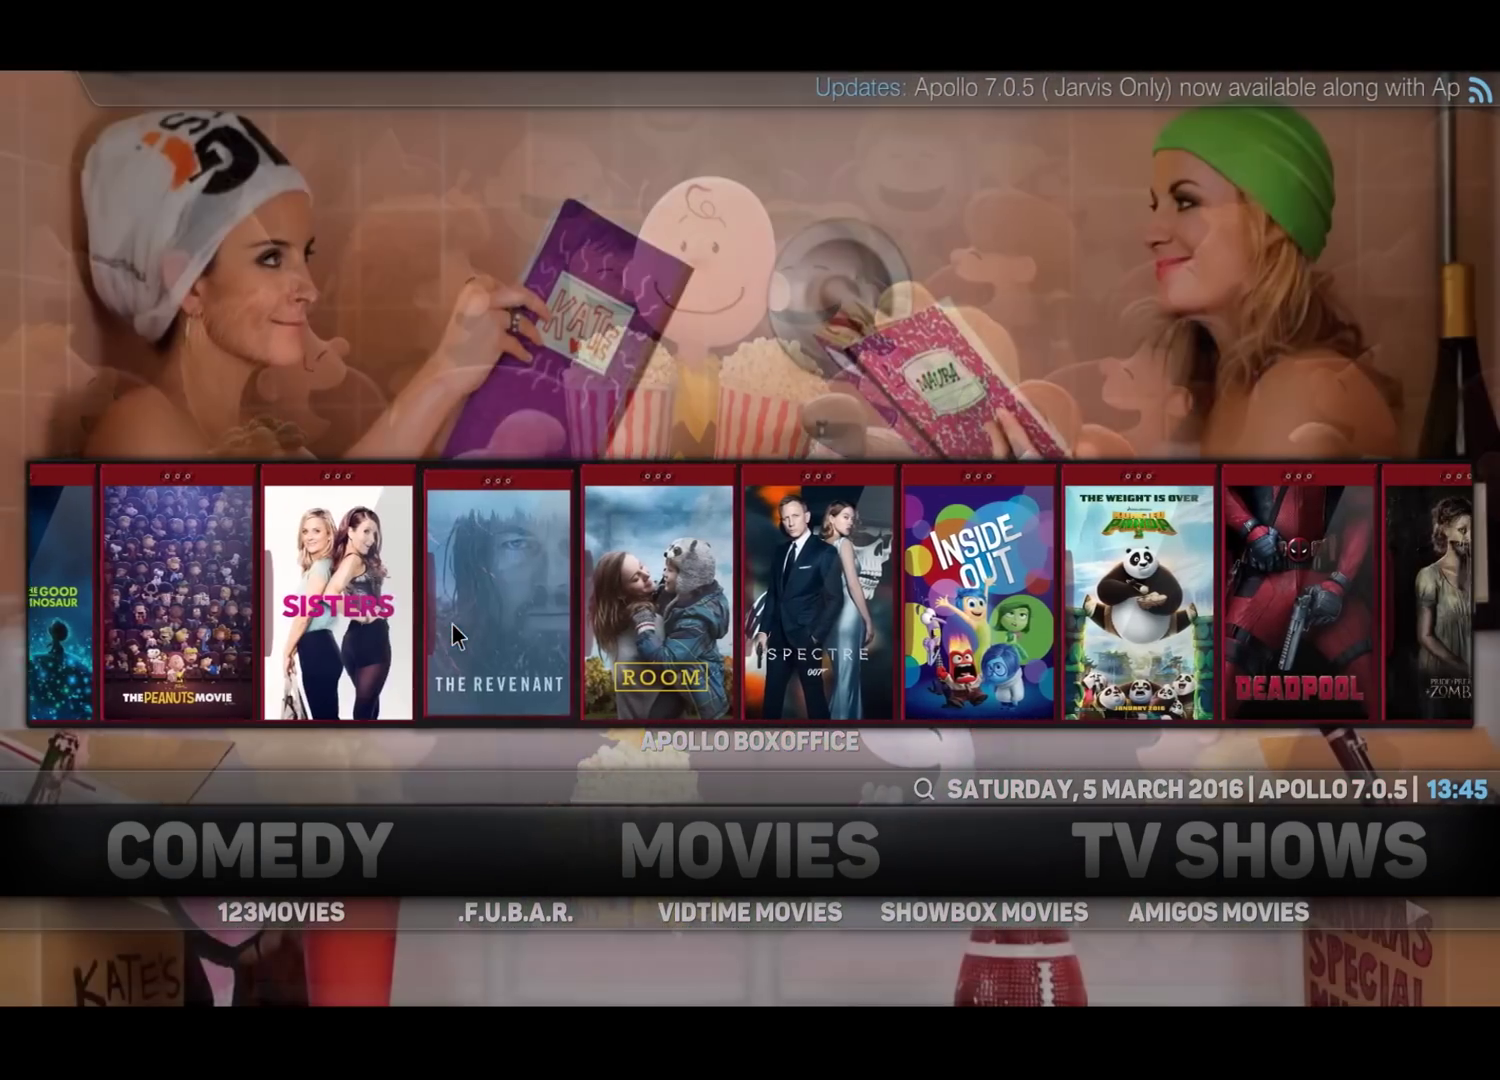
scroll(452, 624, down, 6)
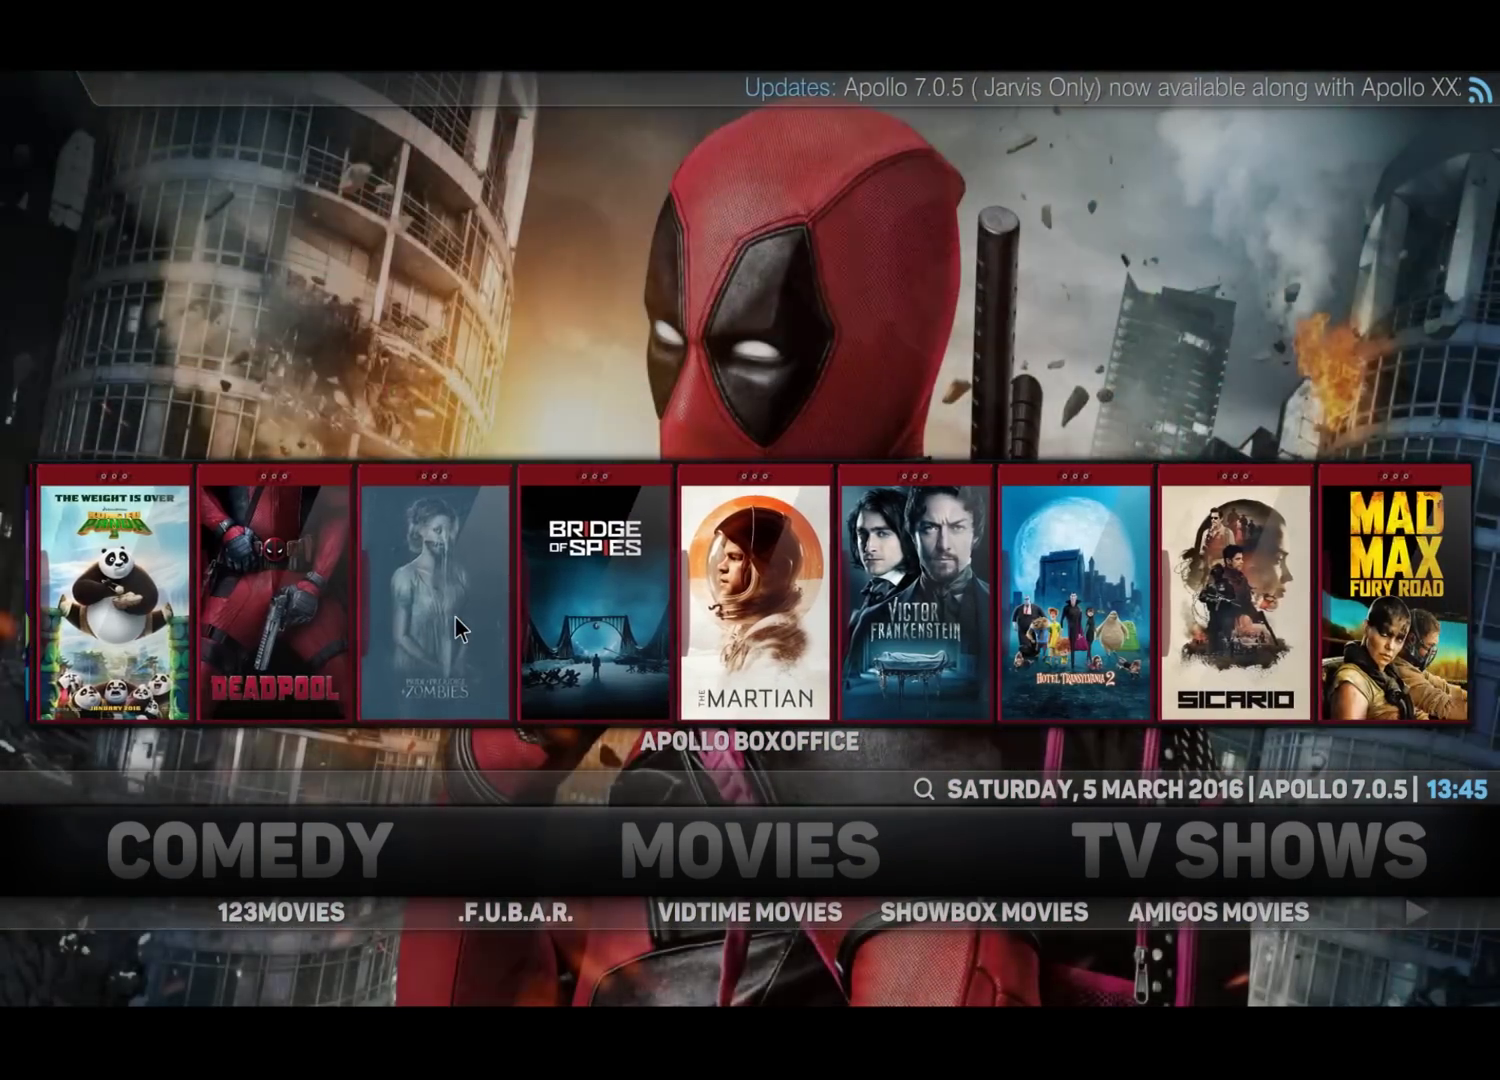
scroll(454, 615, down, 10)
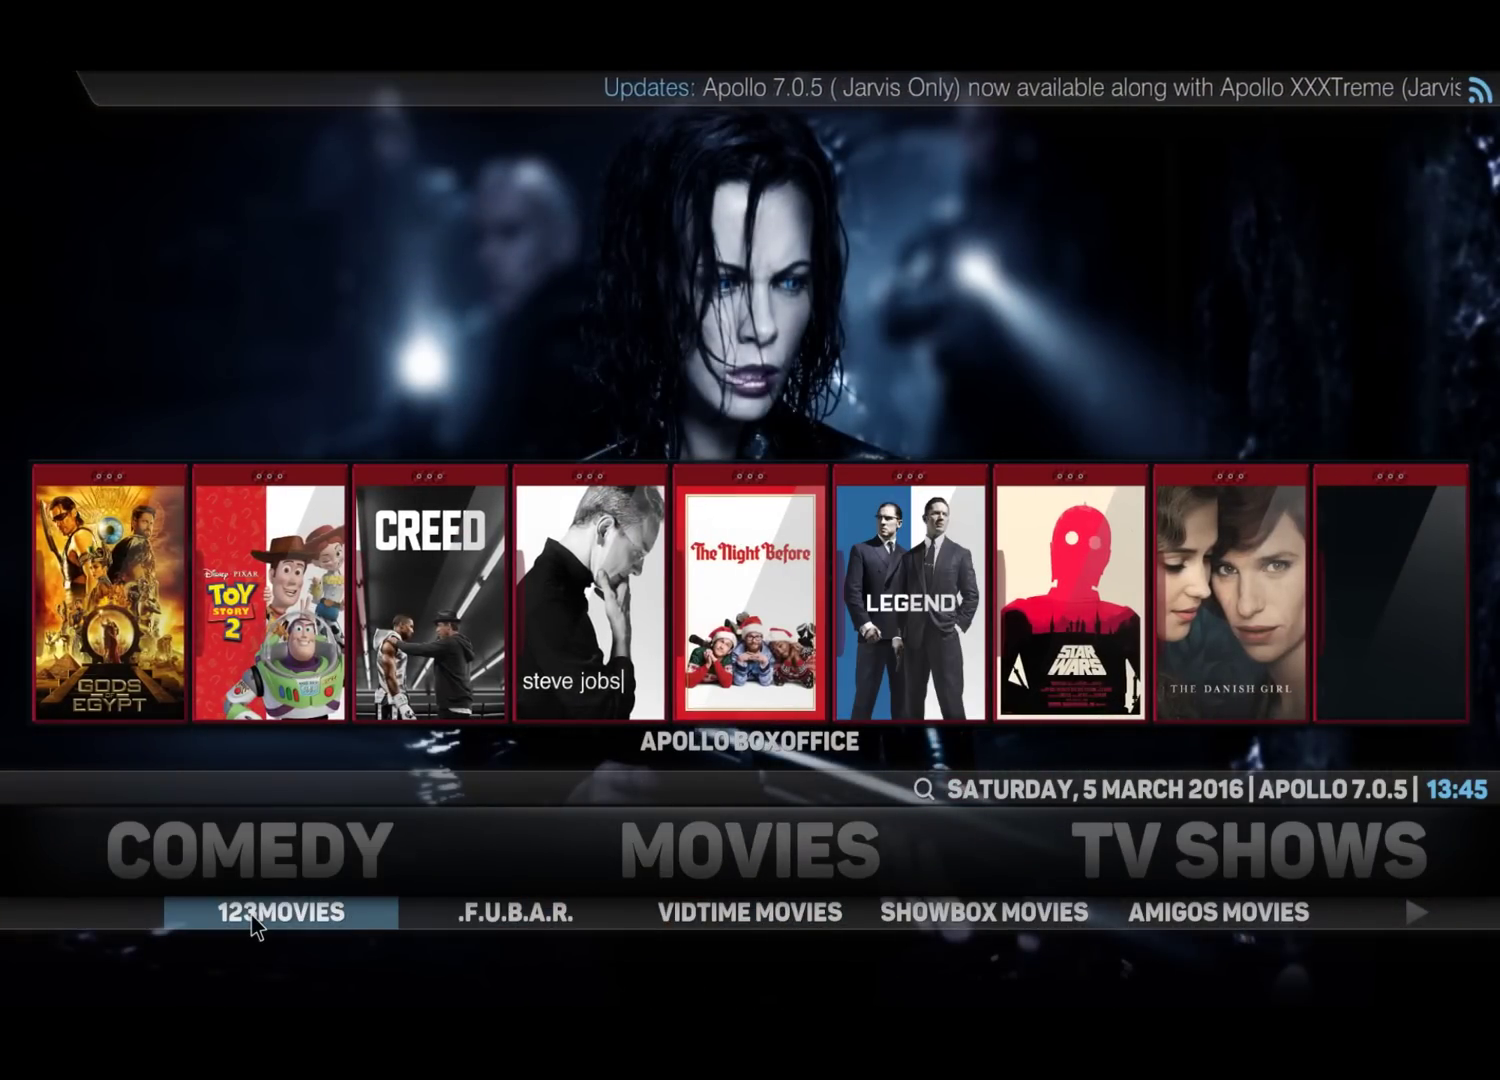
scroll(545, 920, down, 4)
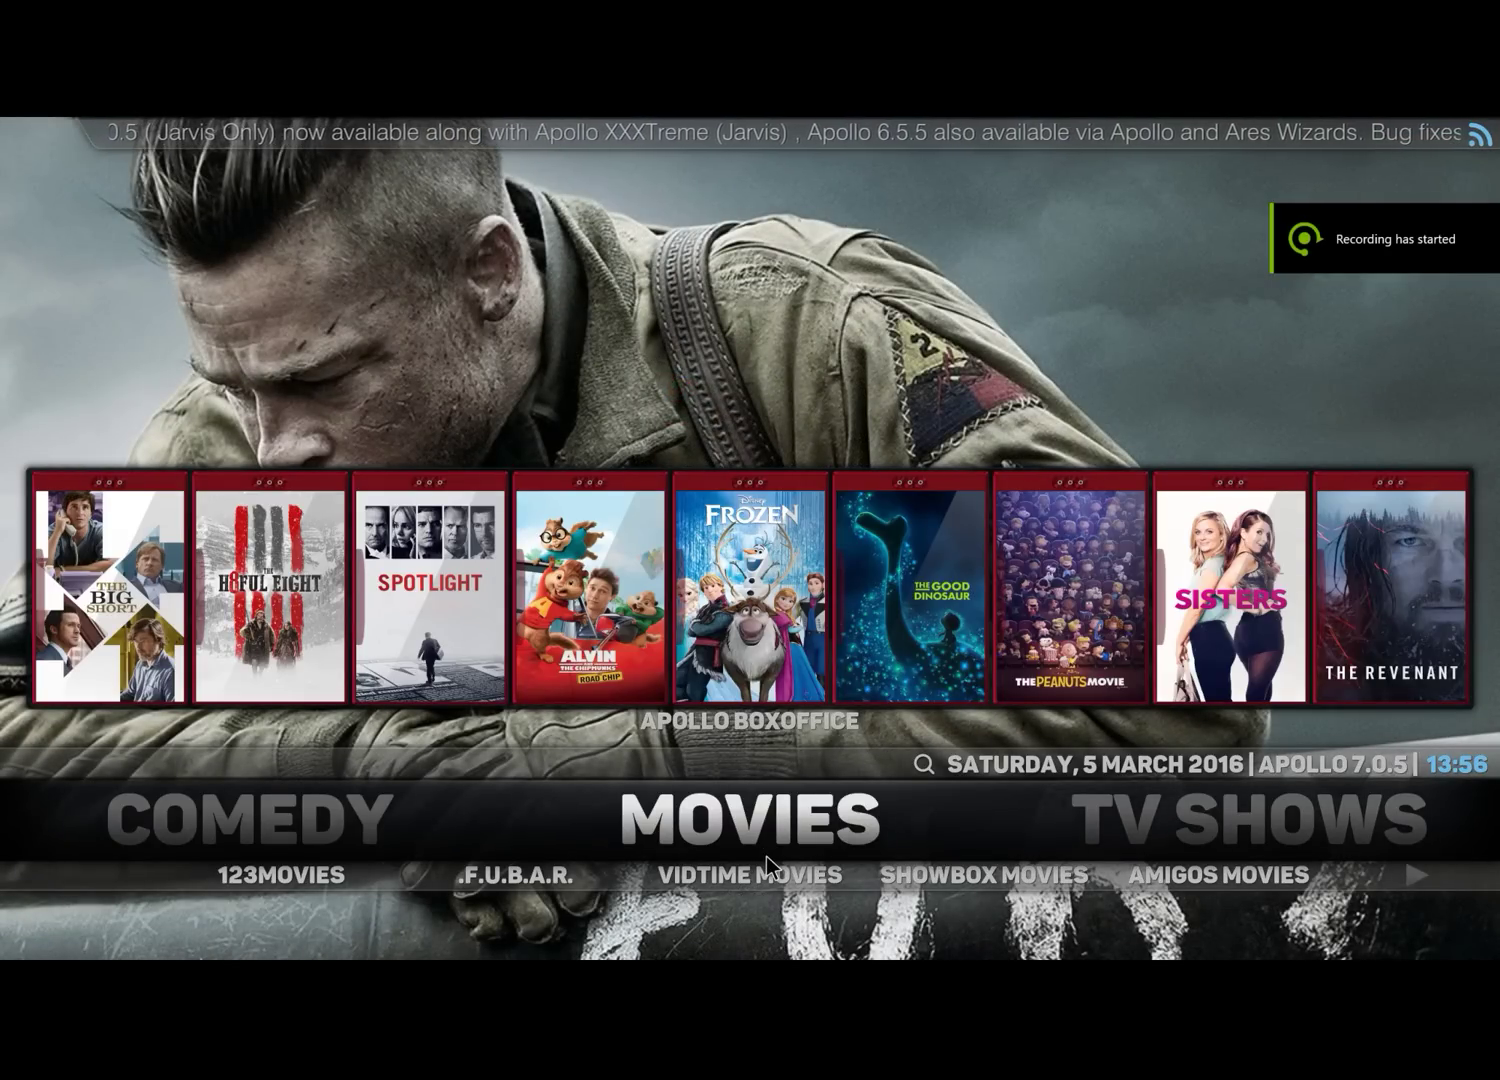
scroll(775, 883, up, 2)
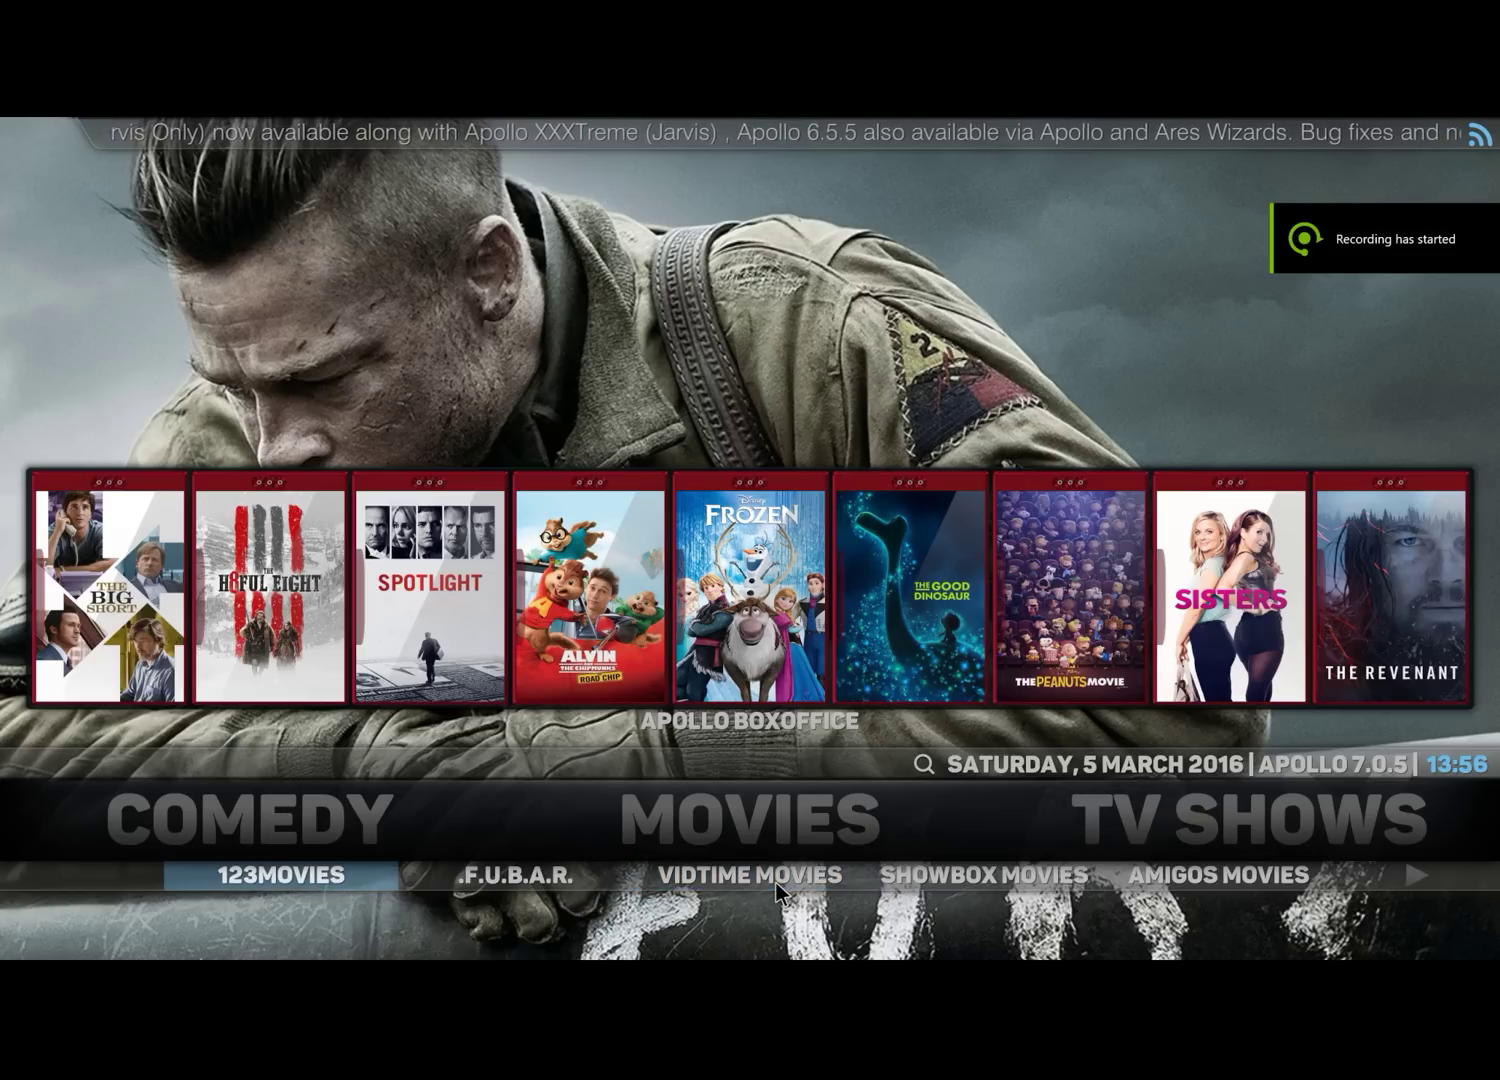
scroll(776, 882, down, 4)
scroll(774, 883, down, 4)
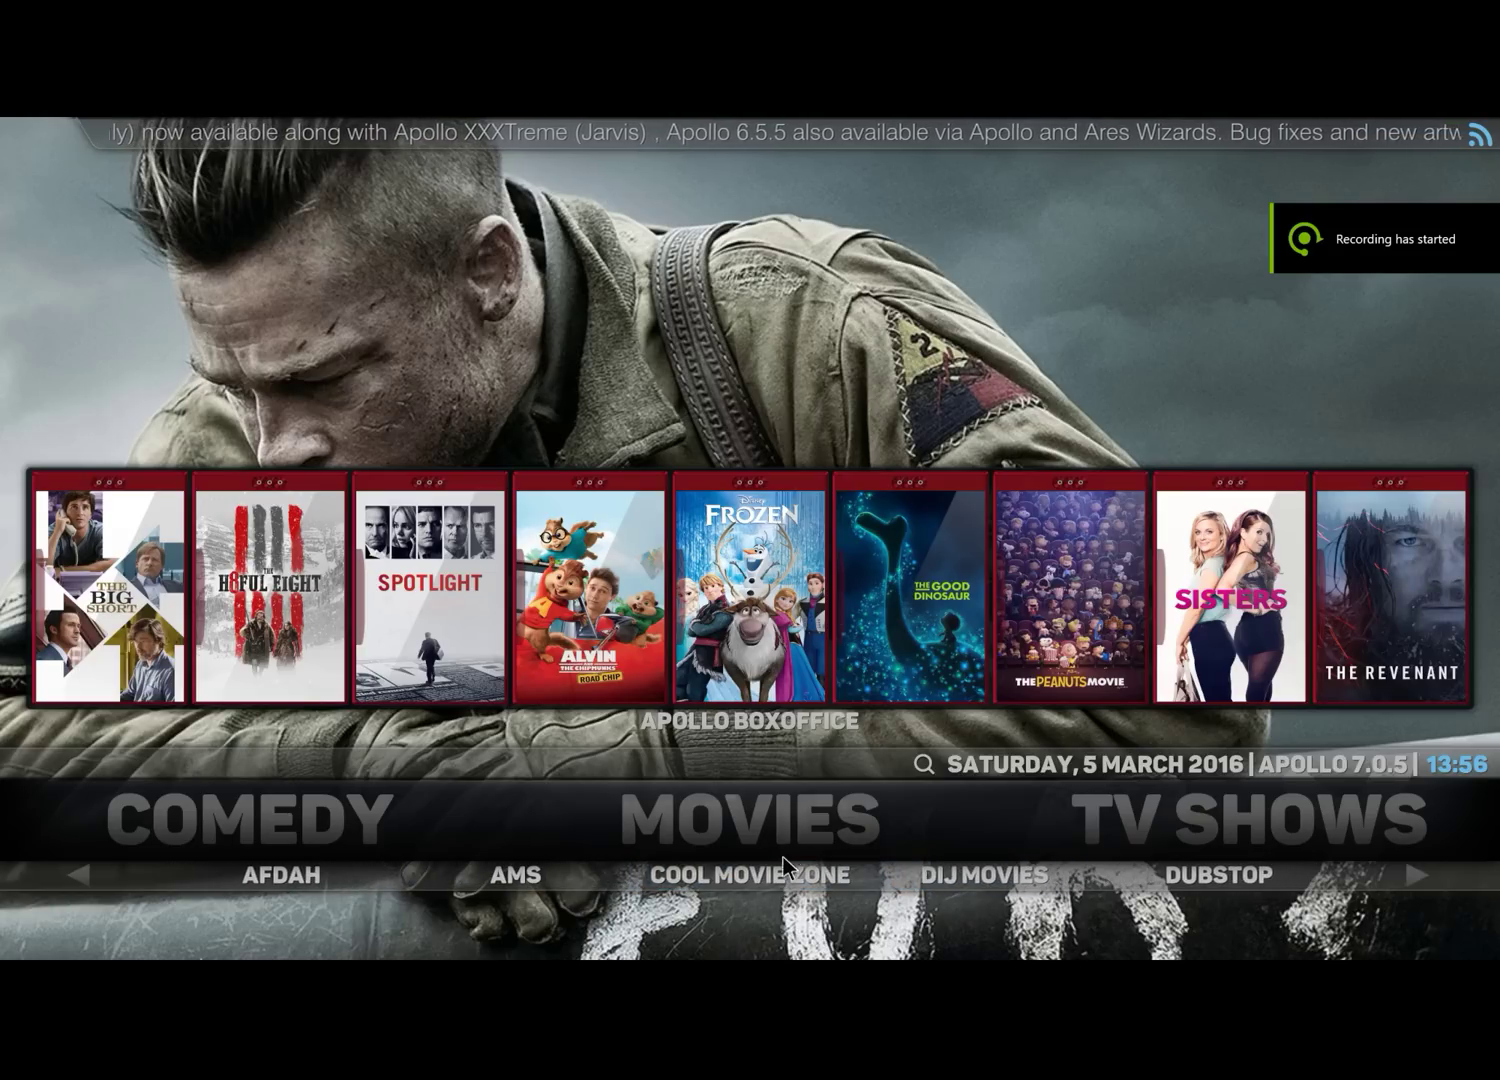
Open the Aeon Nox main menu setup from the skin's settings under System appearance
scroll(778, 841, up, 1)
scroll(779, 841, up, 4)
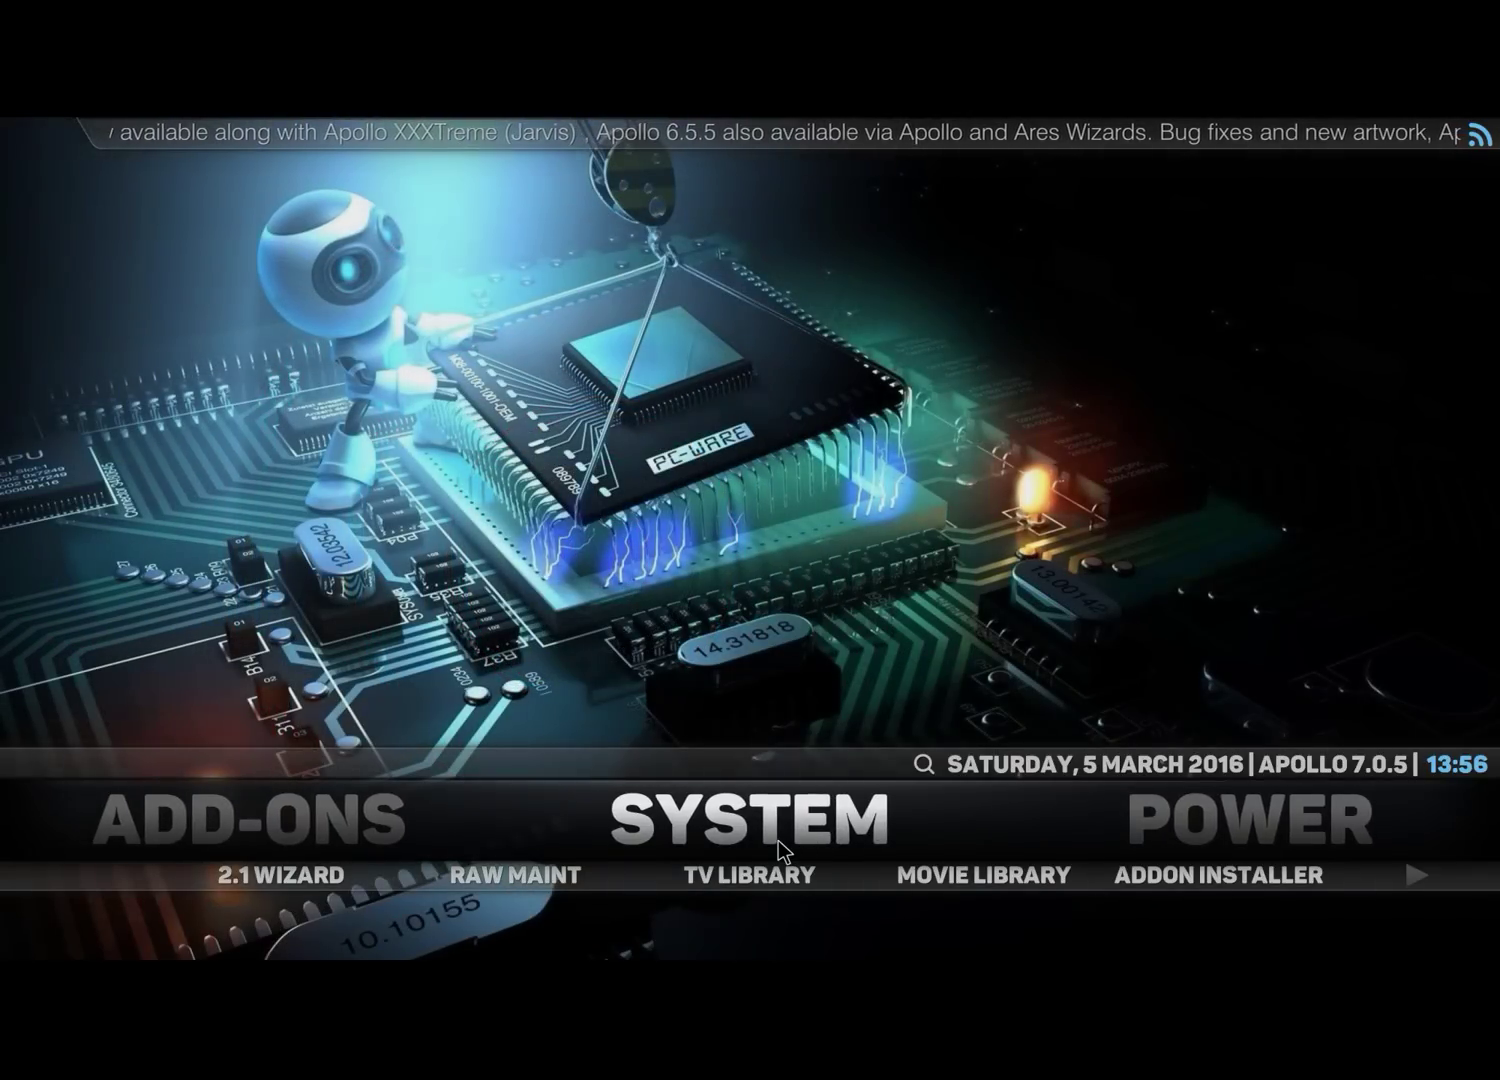
click(742, 828)
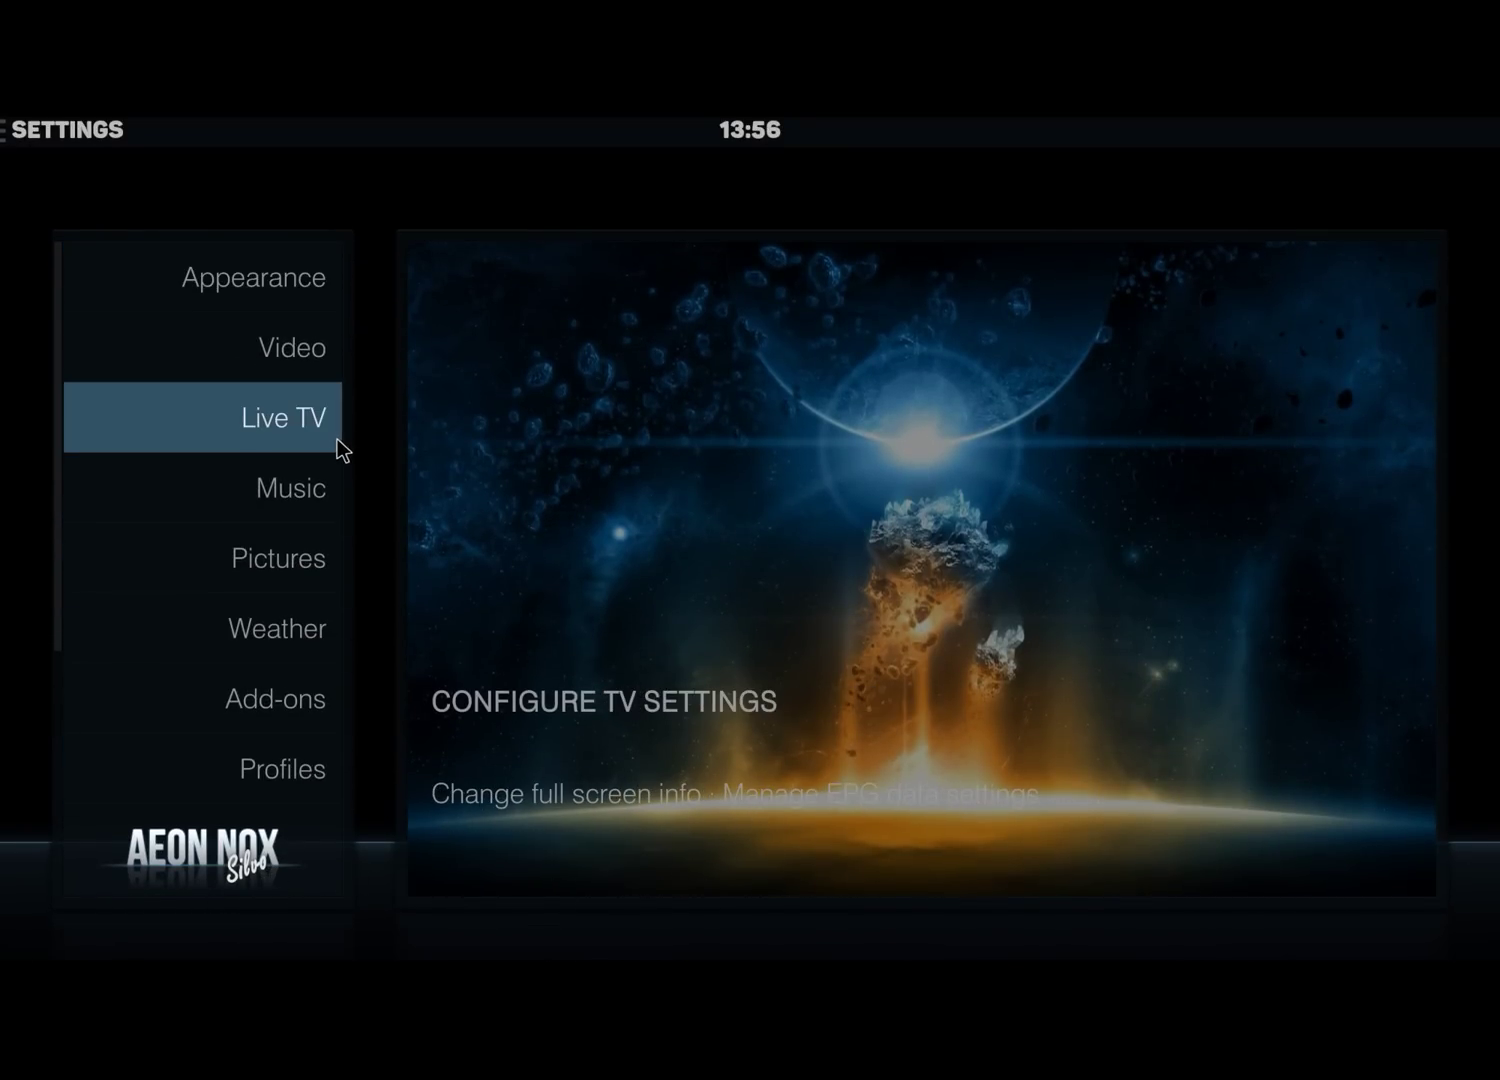
click(252, 291)
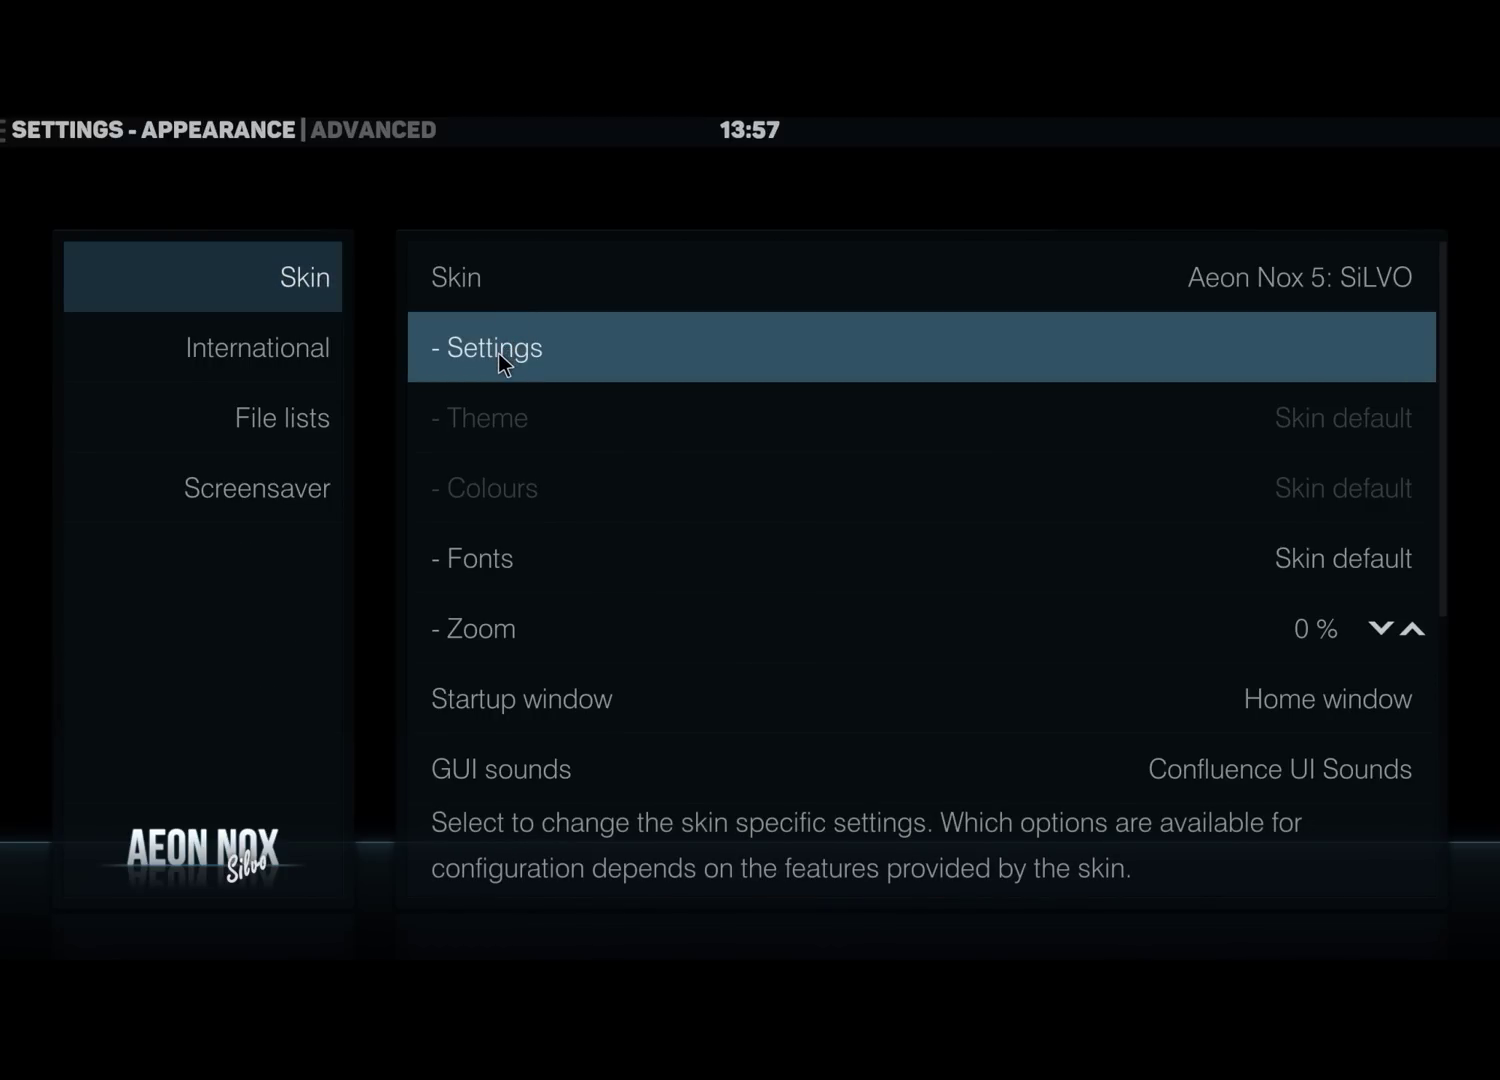
click(498, 351)
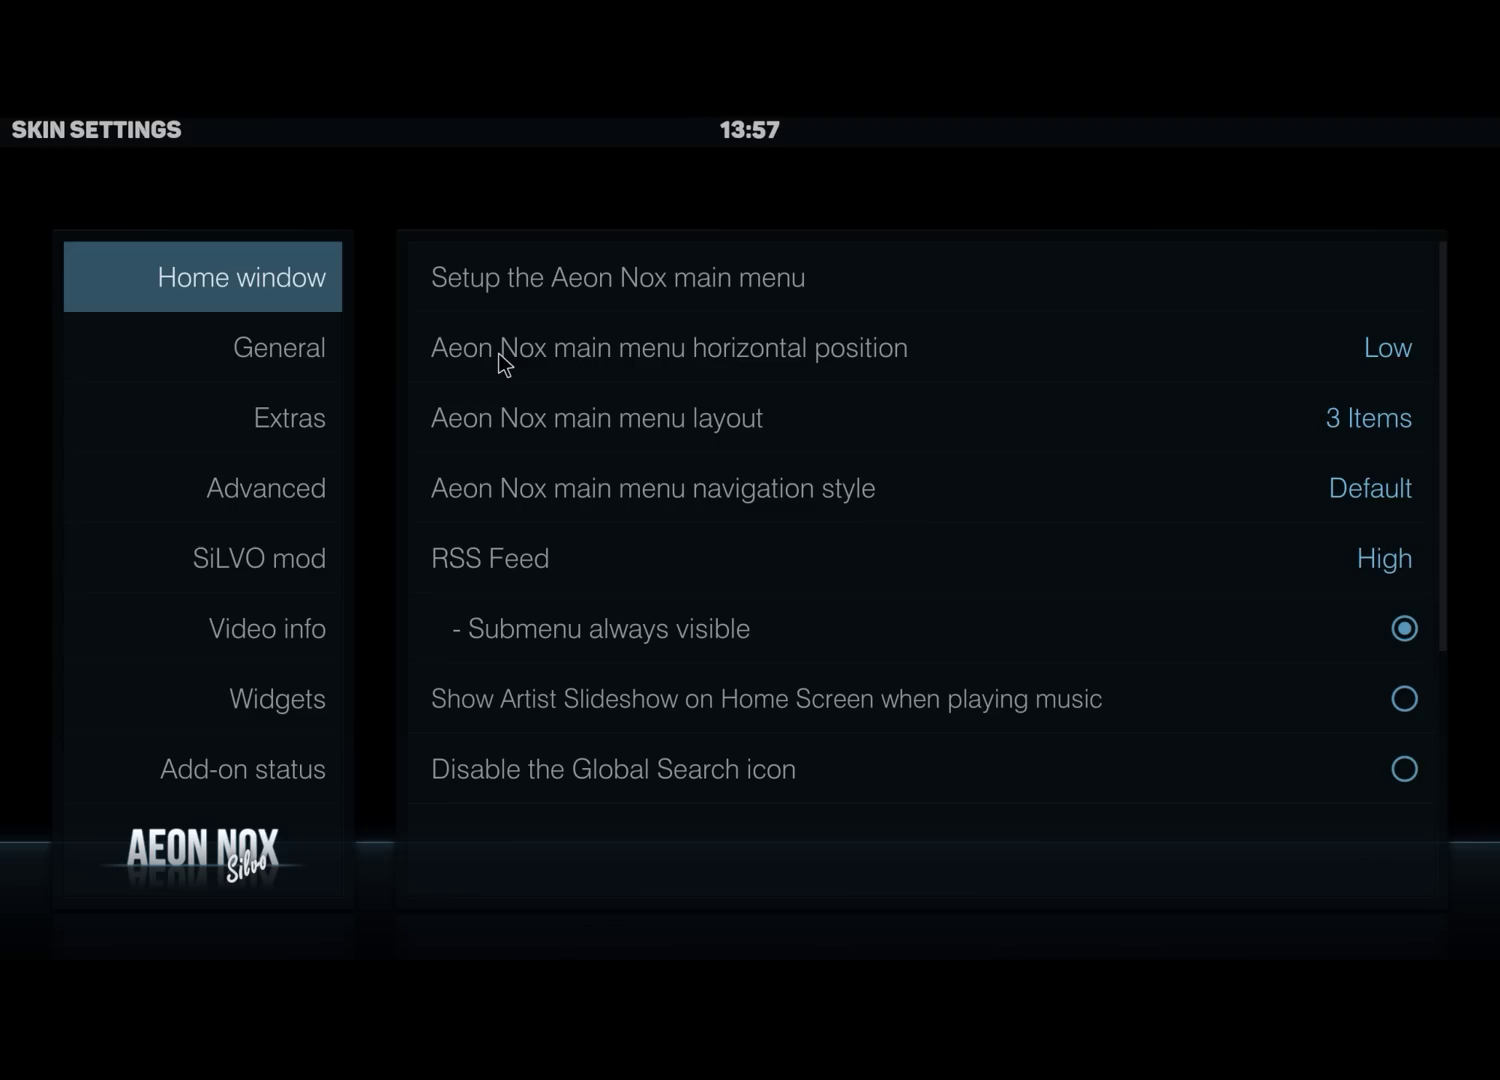
click(508, 286)
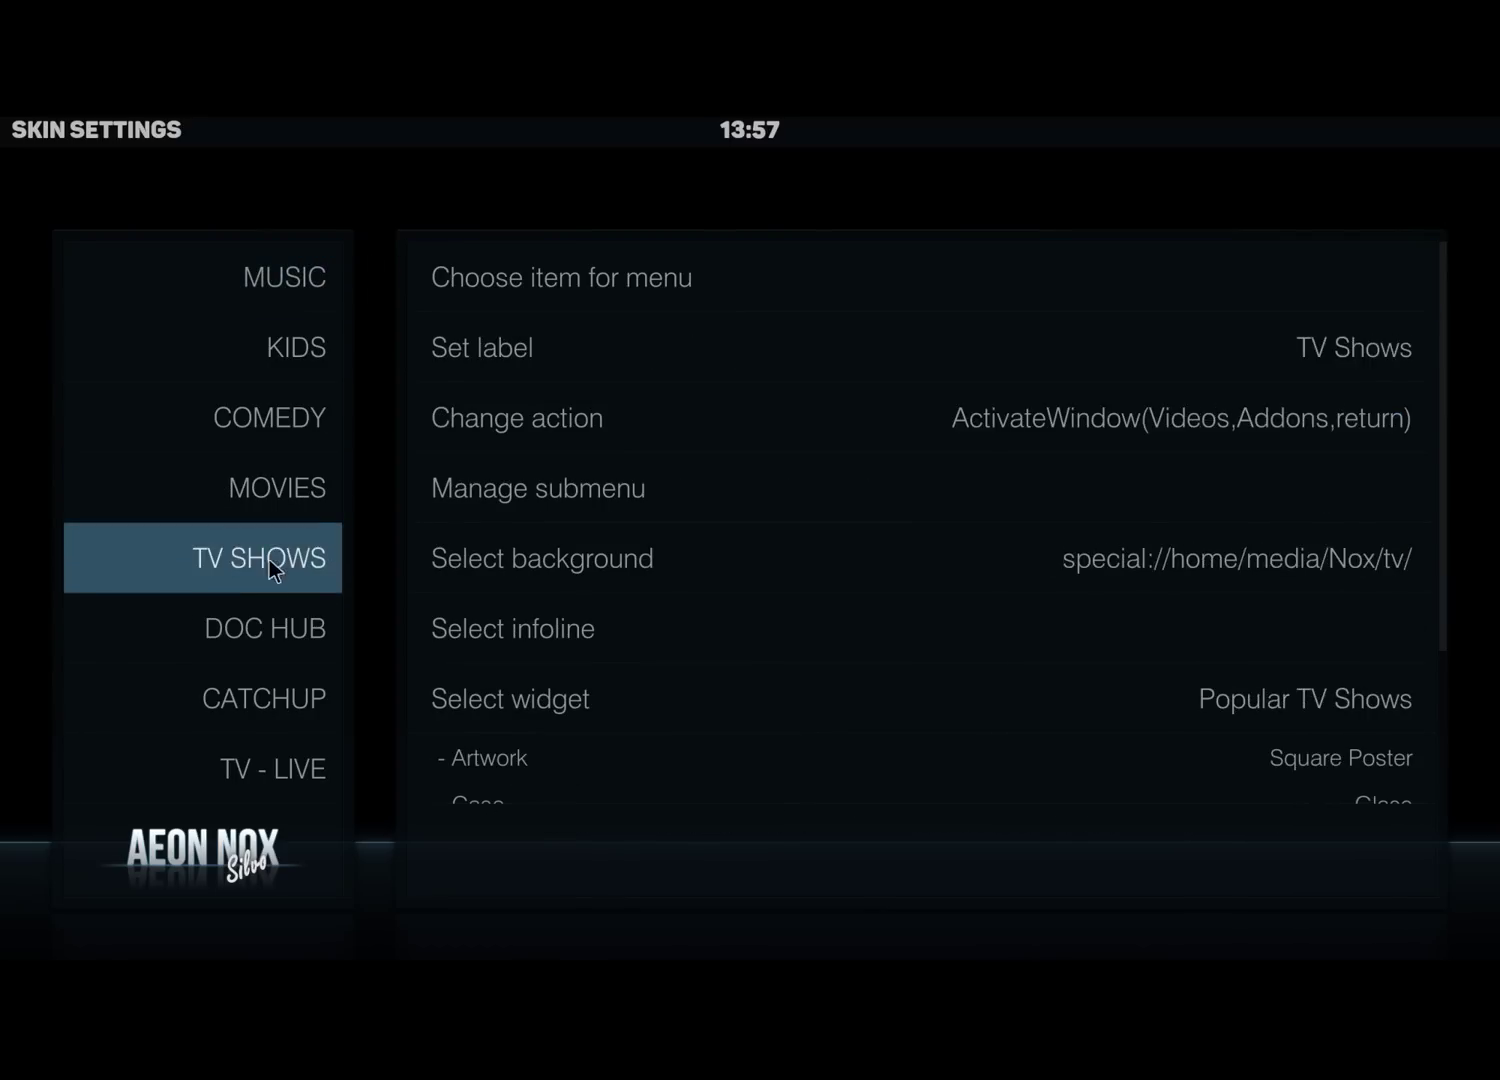
Review the main menu entries and open the submenu management for Movies
scroll(249, 640, down, 10)
scroll(269, 706, up, 3)
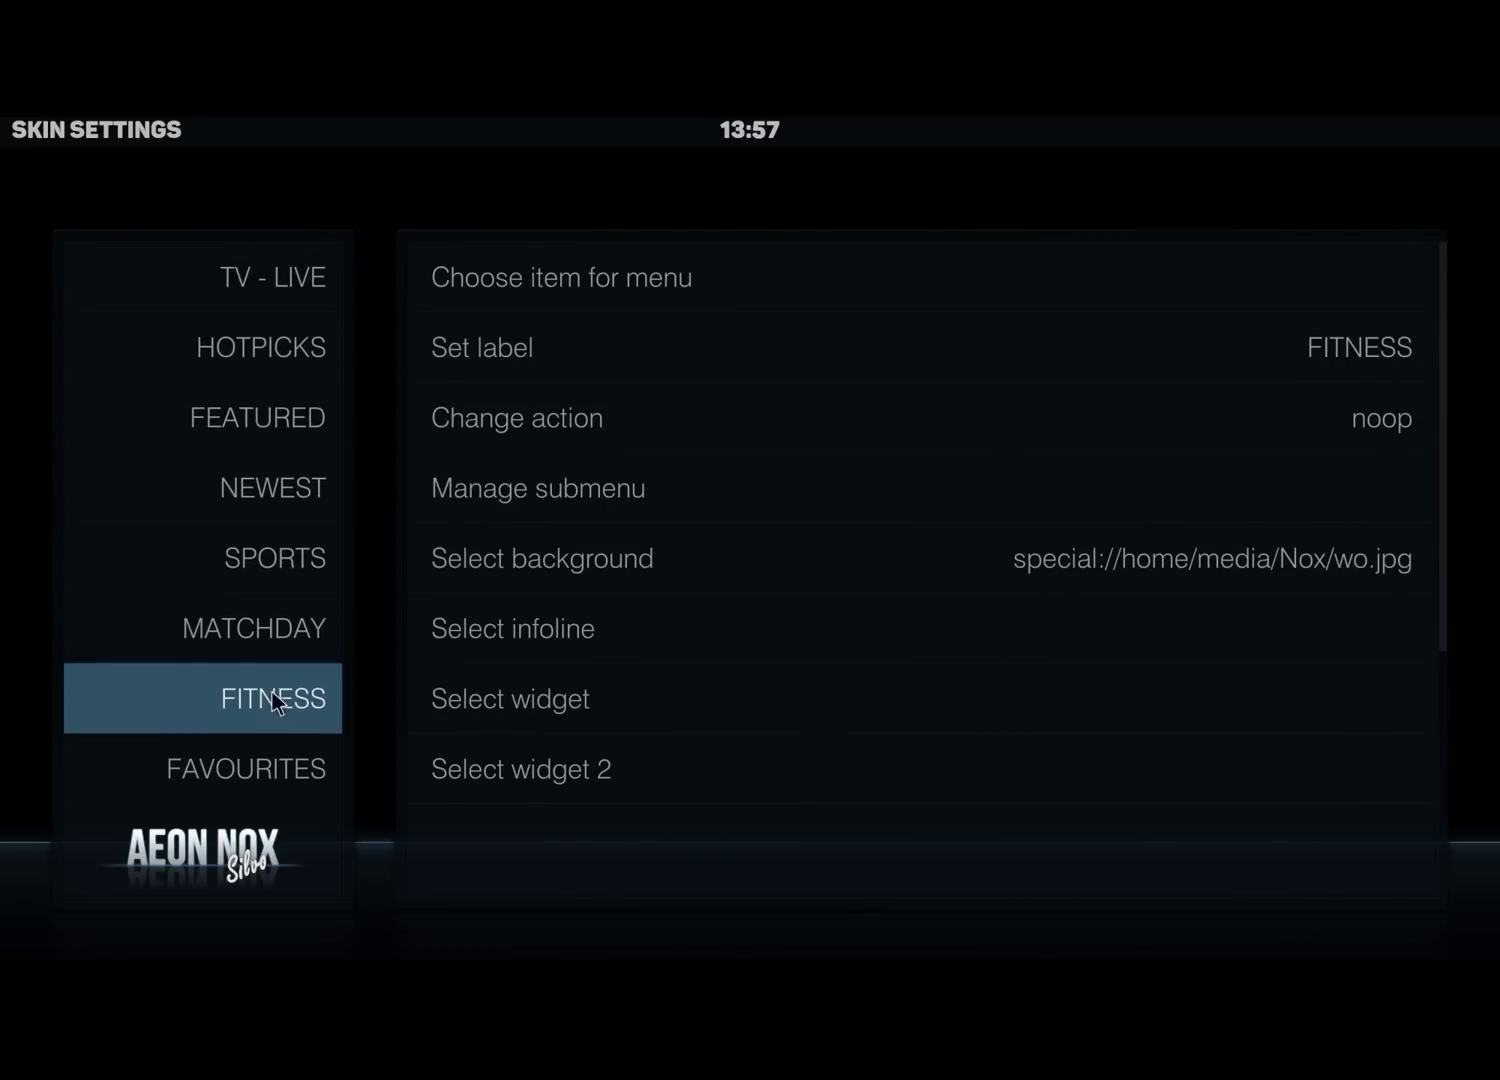
scroll(280, 719, down, 3)
scroll(279, 600, up, 12)
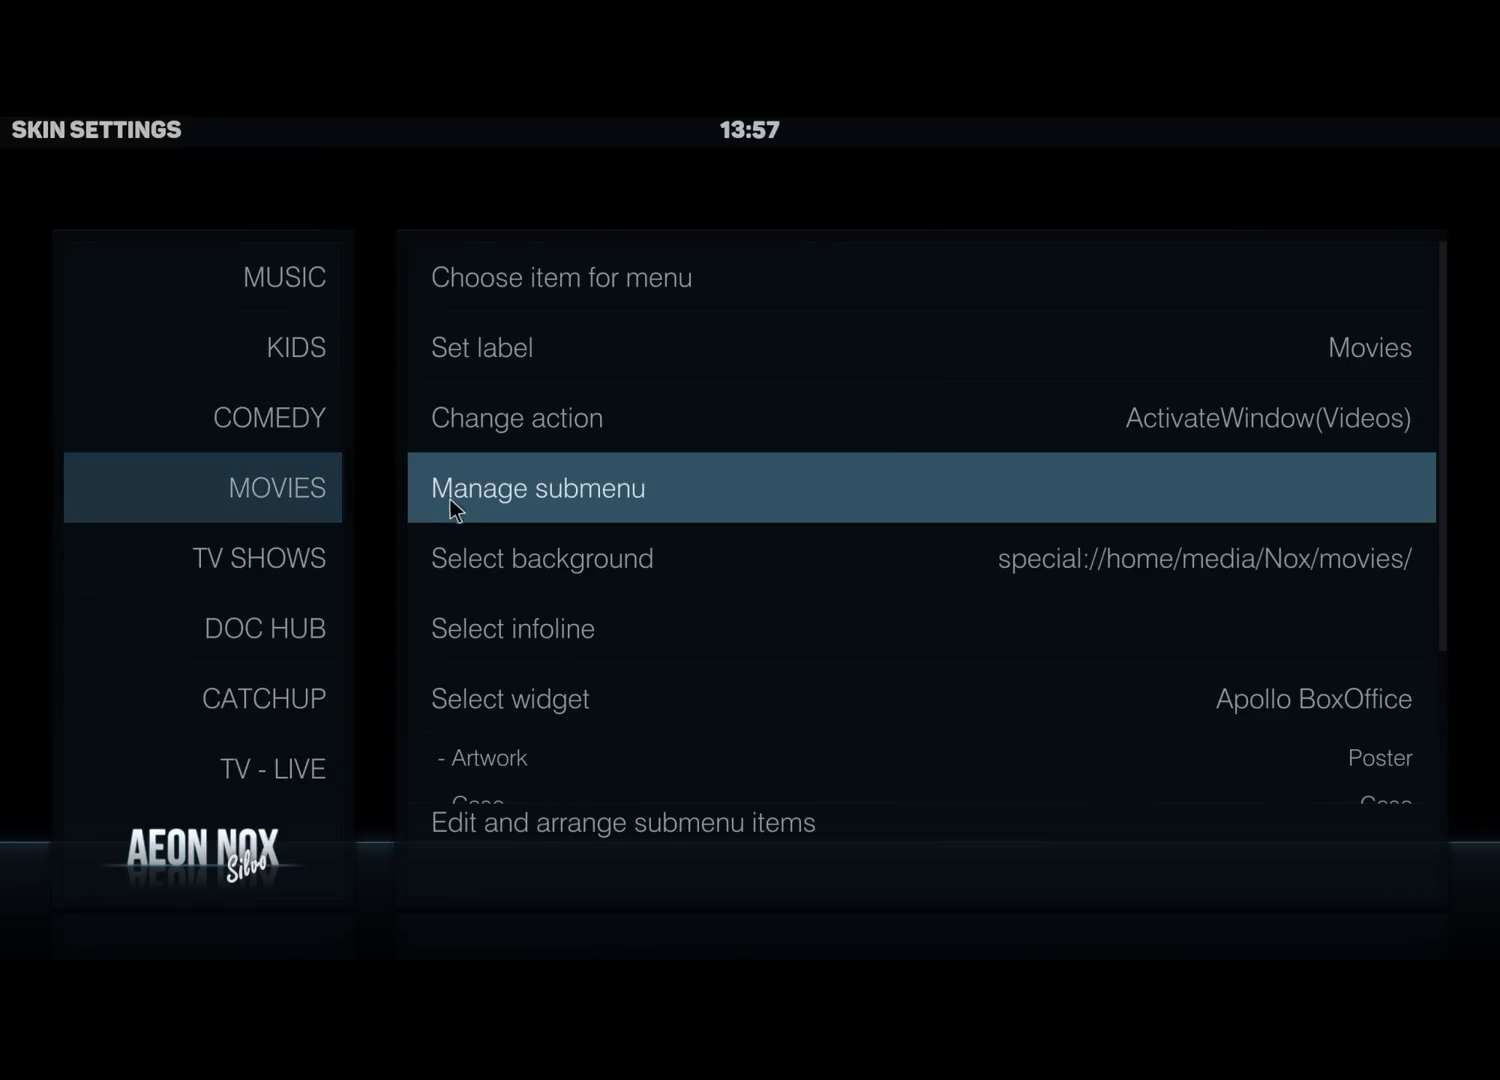
click(580, 494)
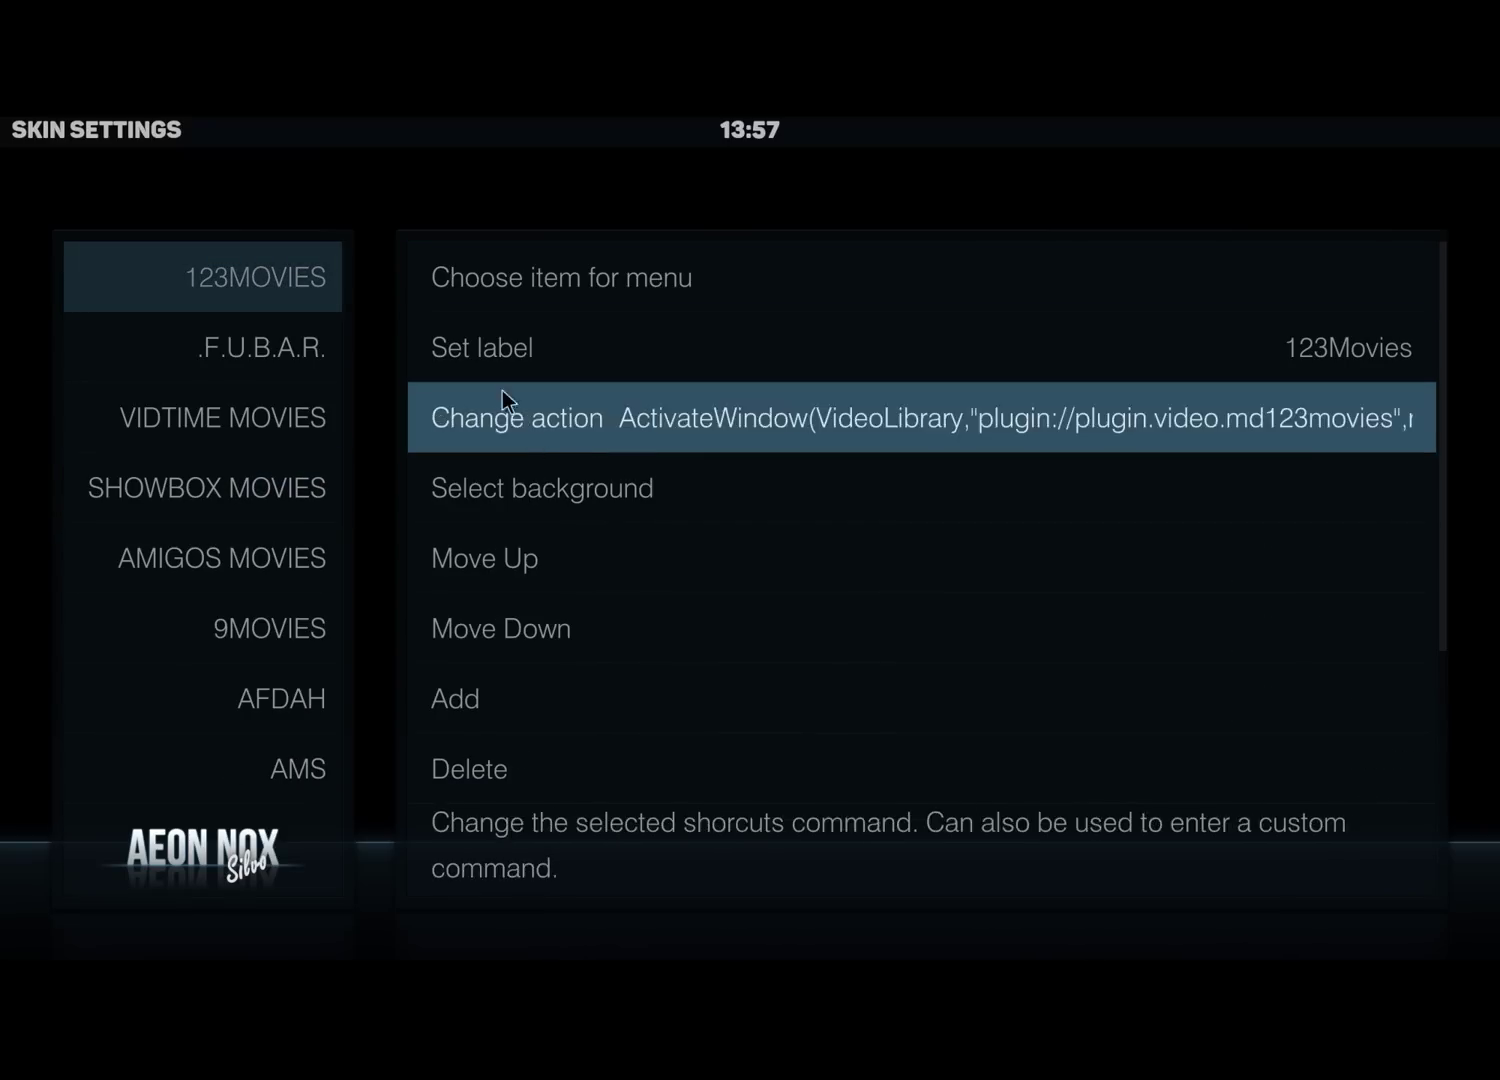
Add a new blank item after Niter at the end of the Movies submenu
scroll(238, 450, down, 20)
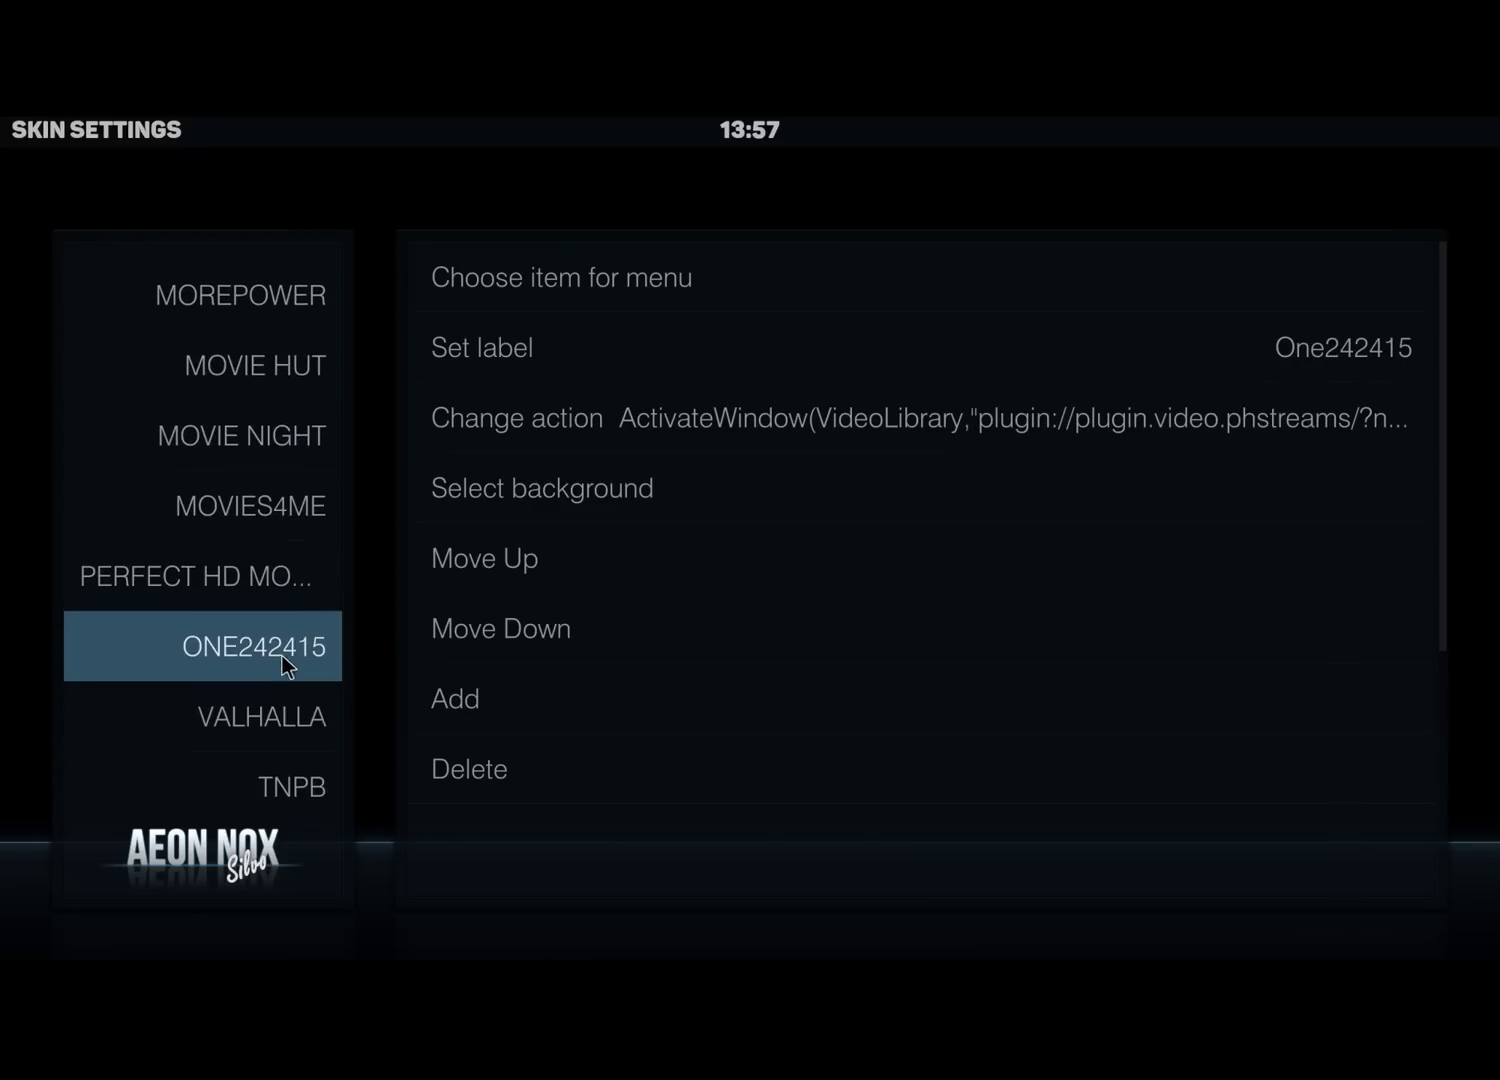
scroll(300, 690, down, 10)
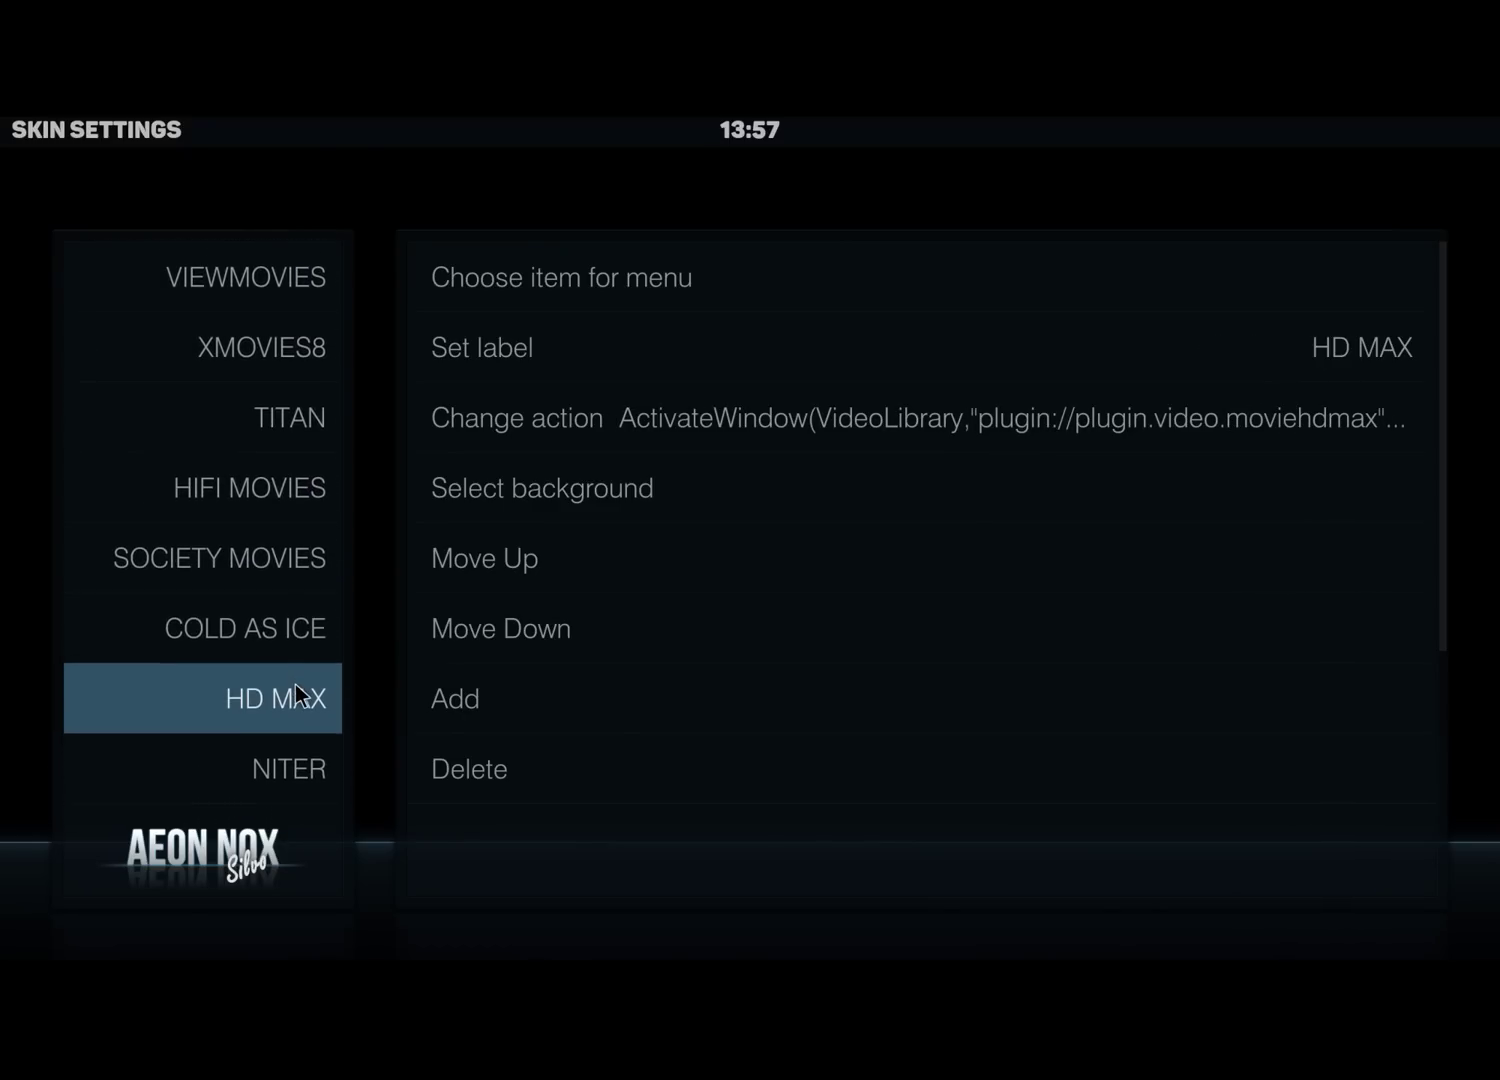
click(475, 711)
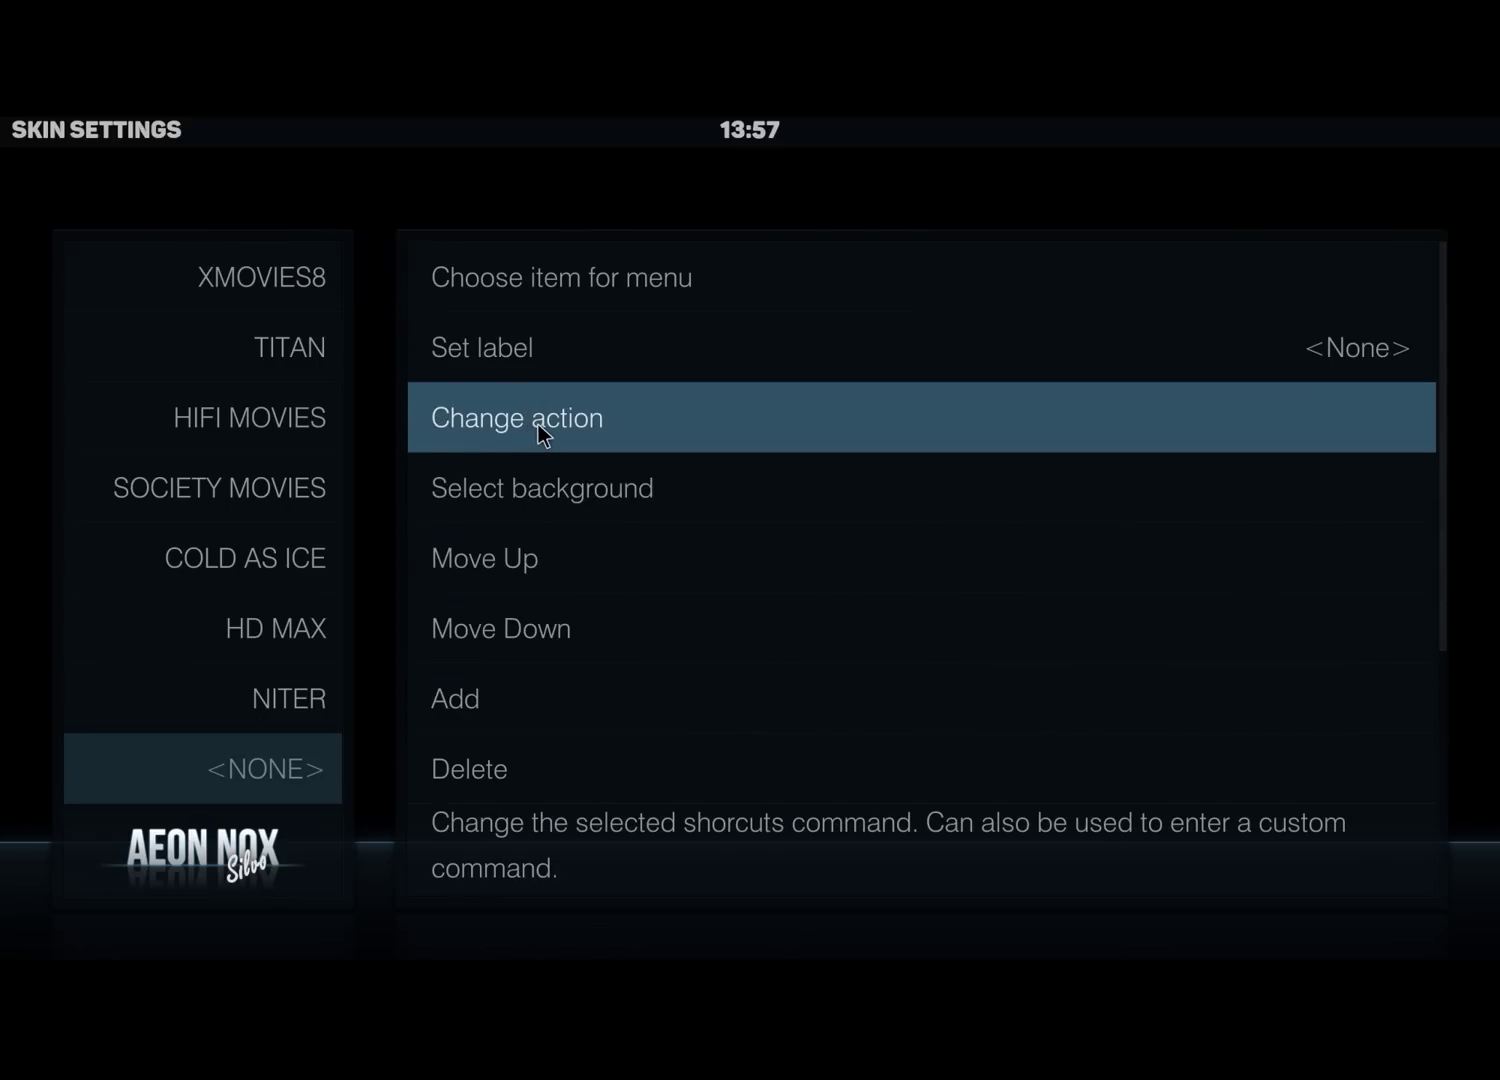
Set the new submenu item's action to the main level of the BBC iPlayer video add-on
click(567, 418)
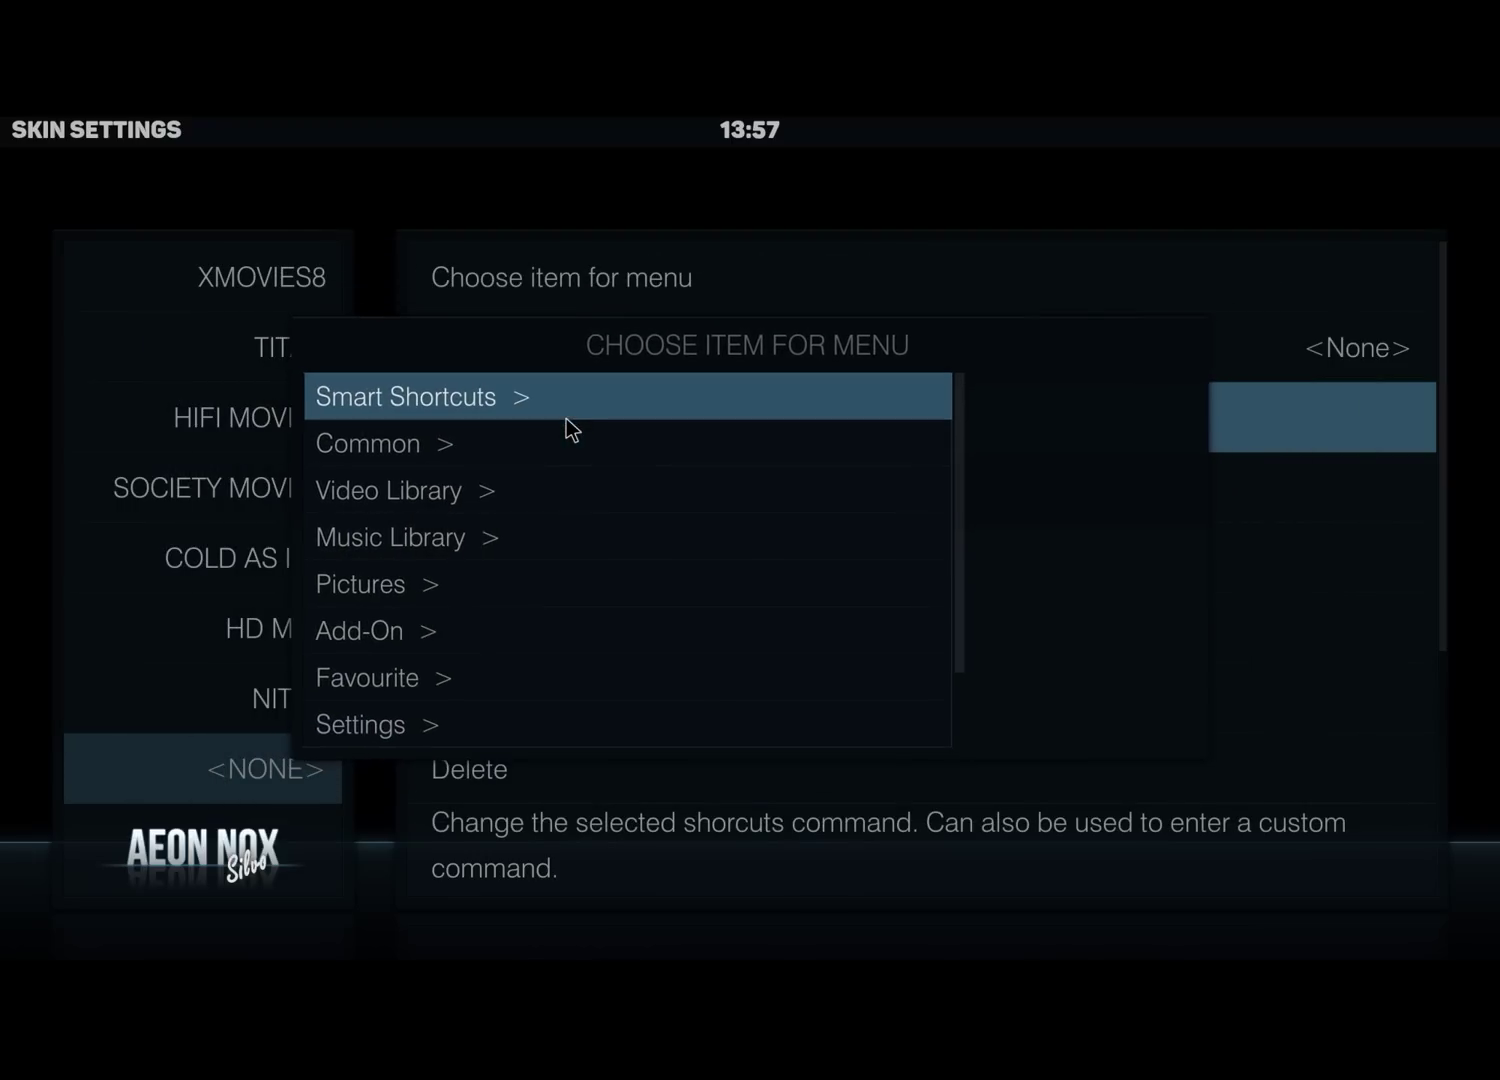
click(439, 499)
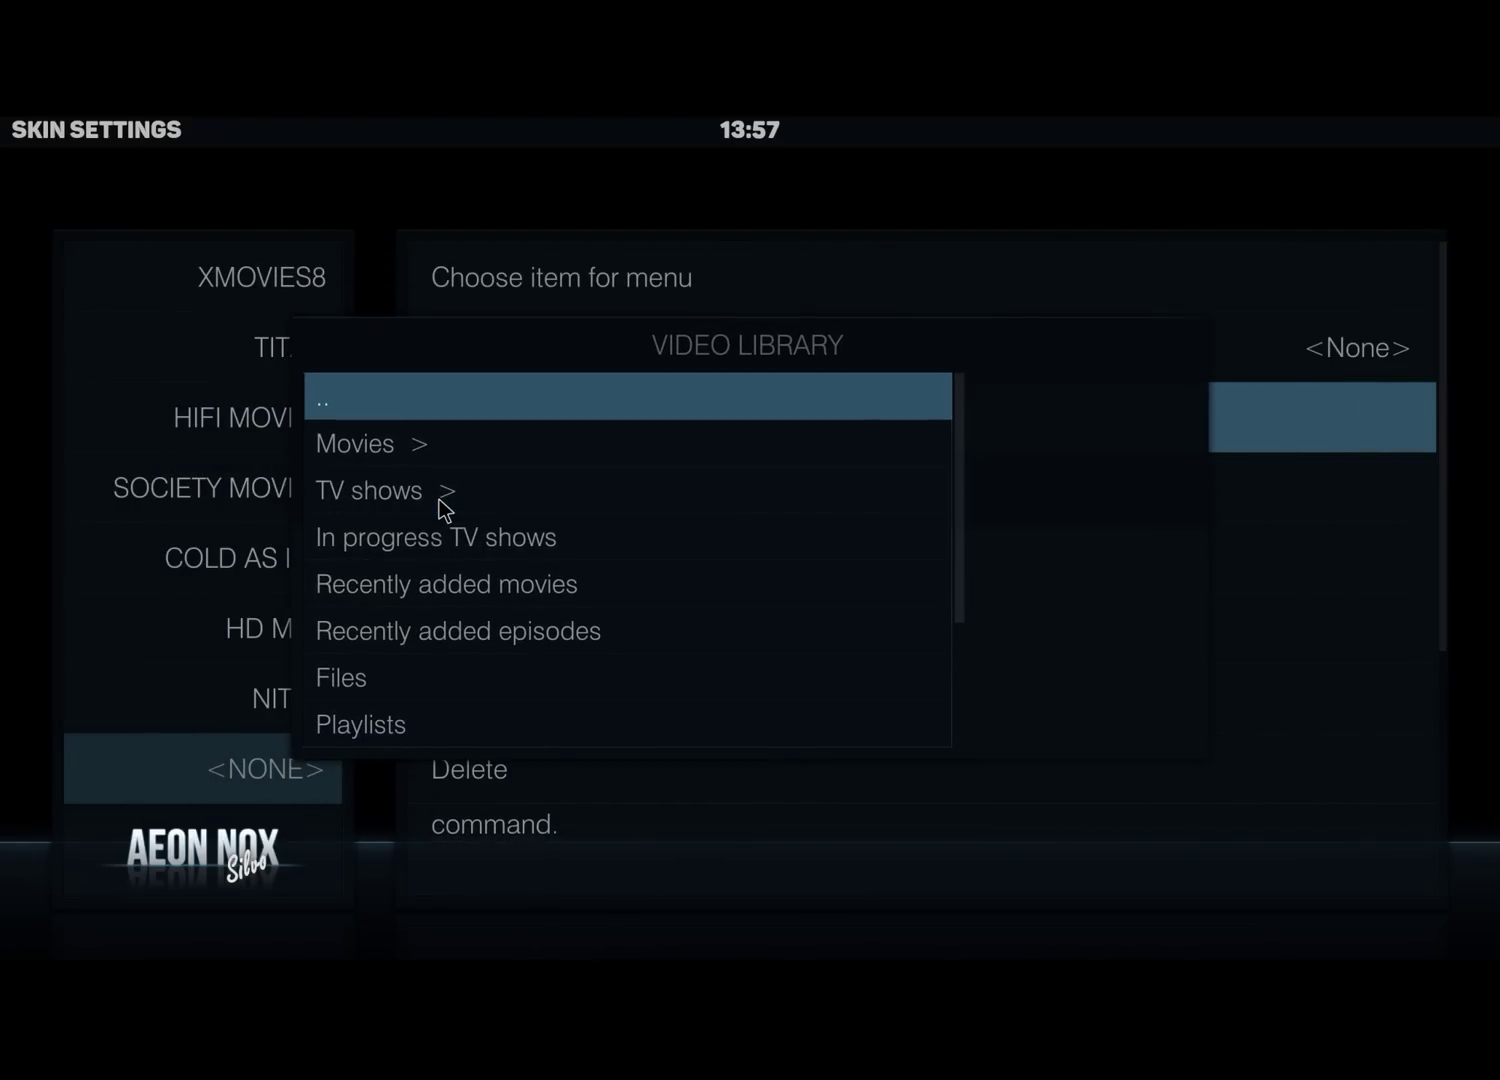
click(399, 406)
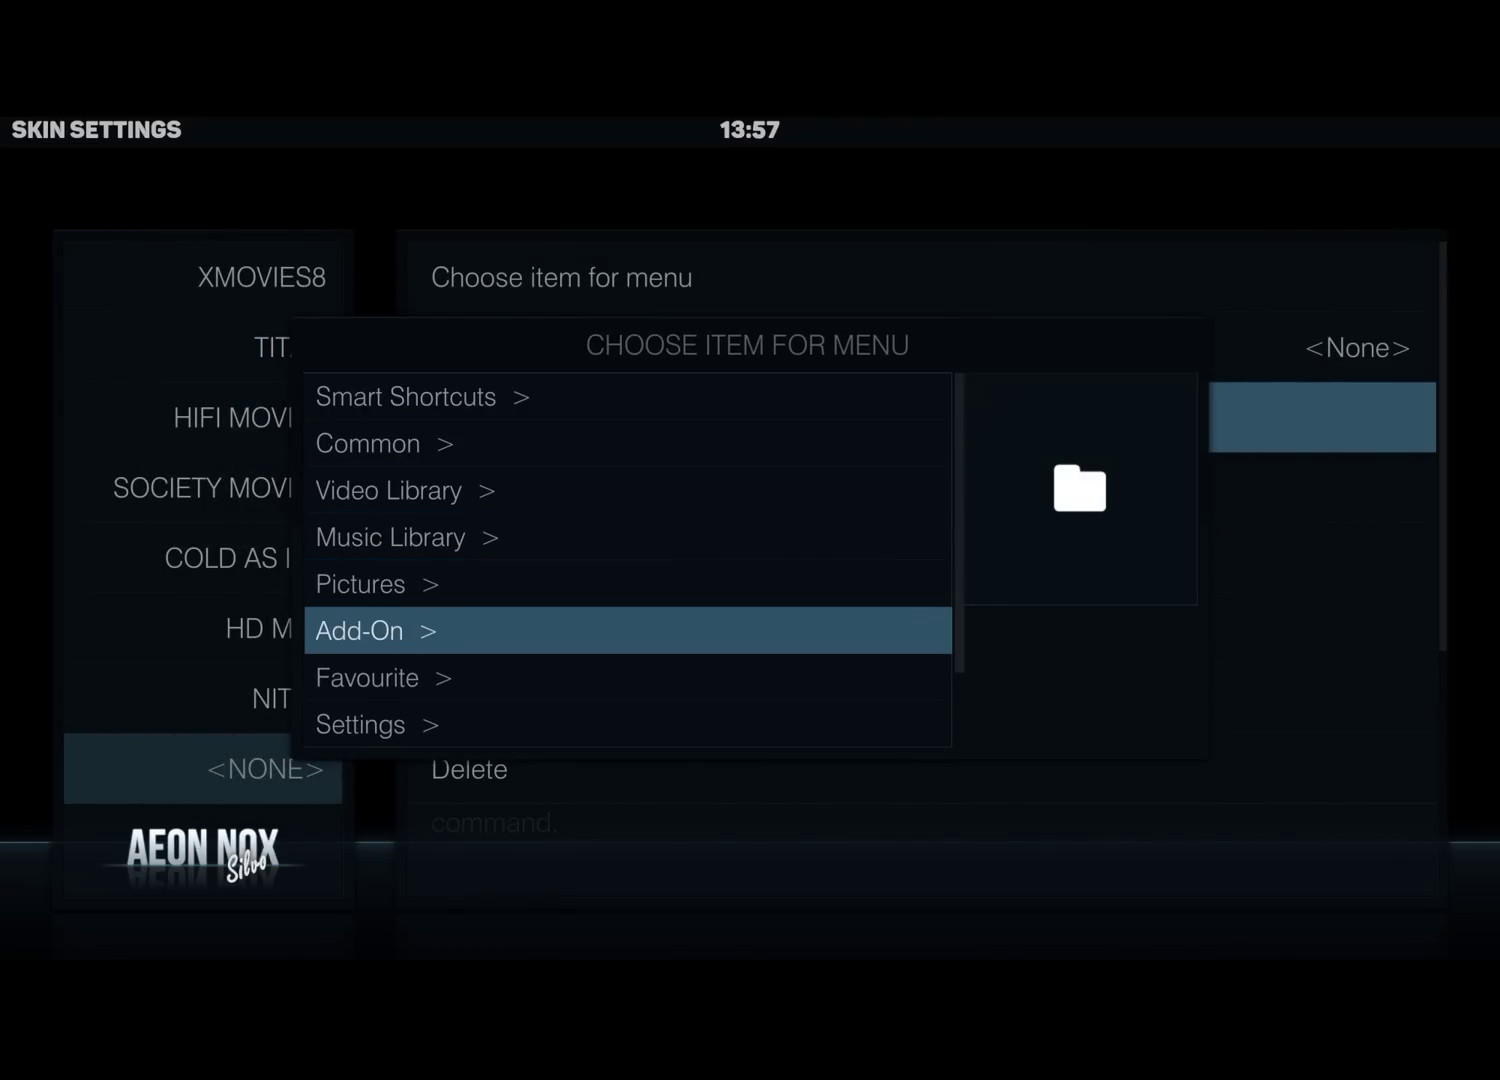
click(426, 630)
click(455, 488)
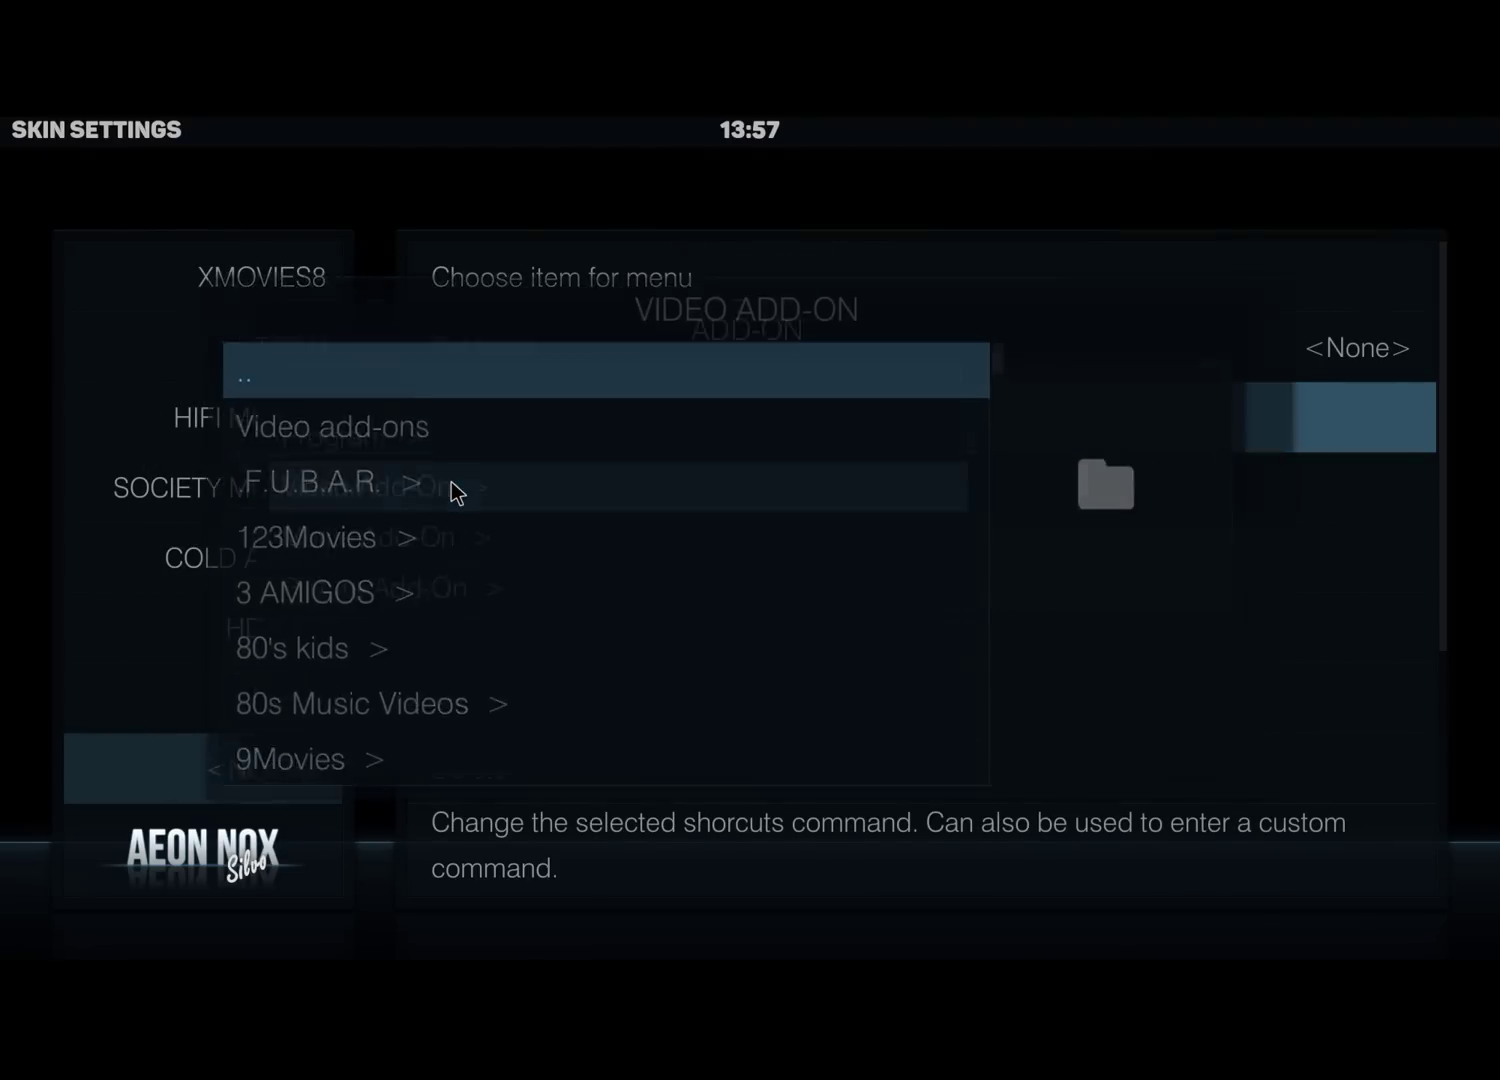
scroll(480, 528, down, 7)
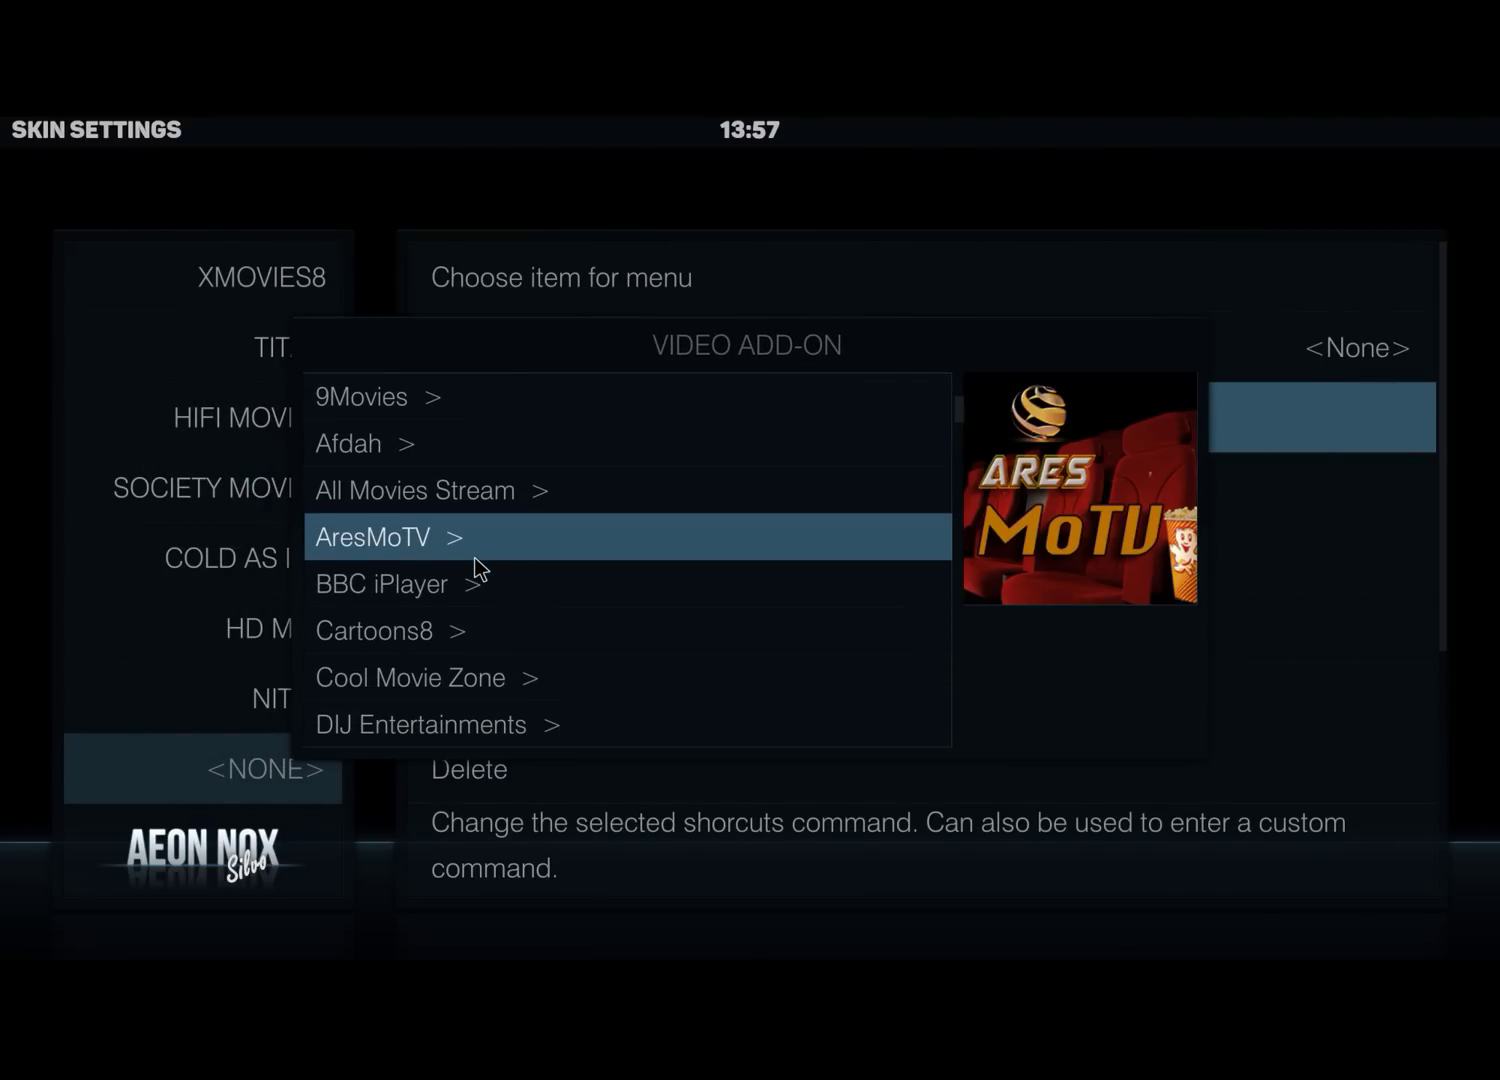
scroll(474, 572, down, 3)
scroll(432, 556, up, 2)
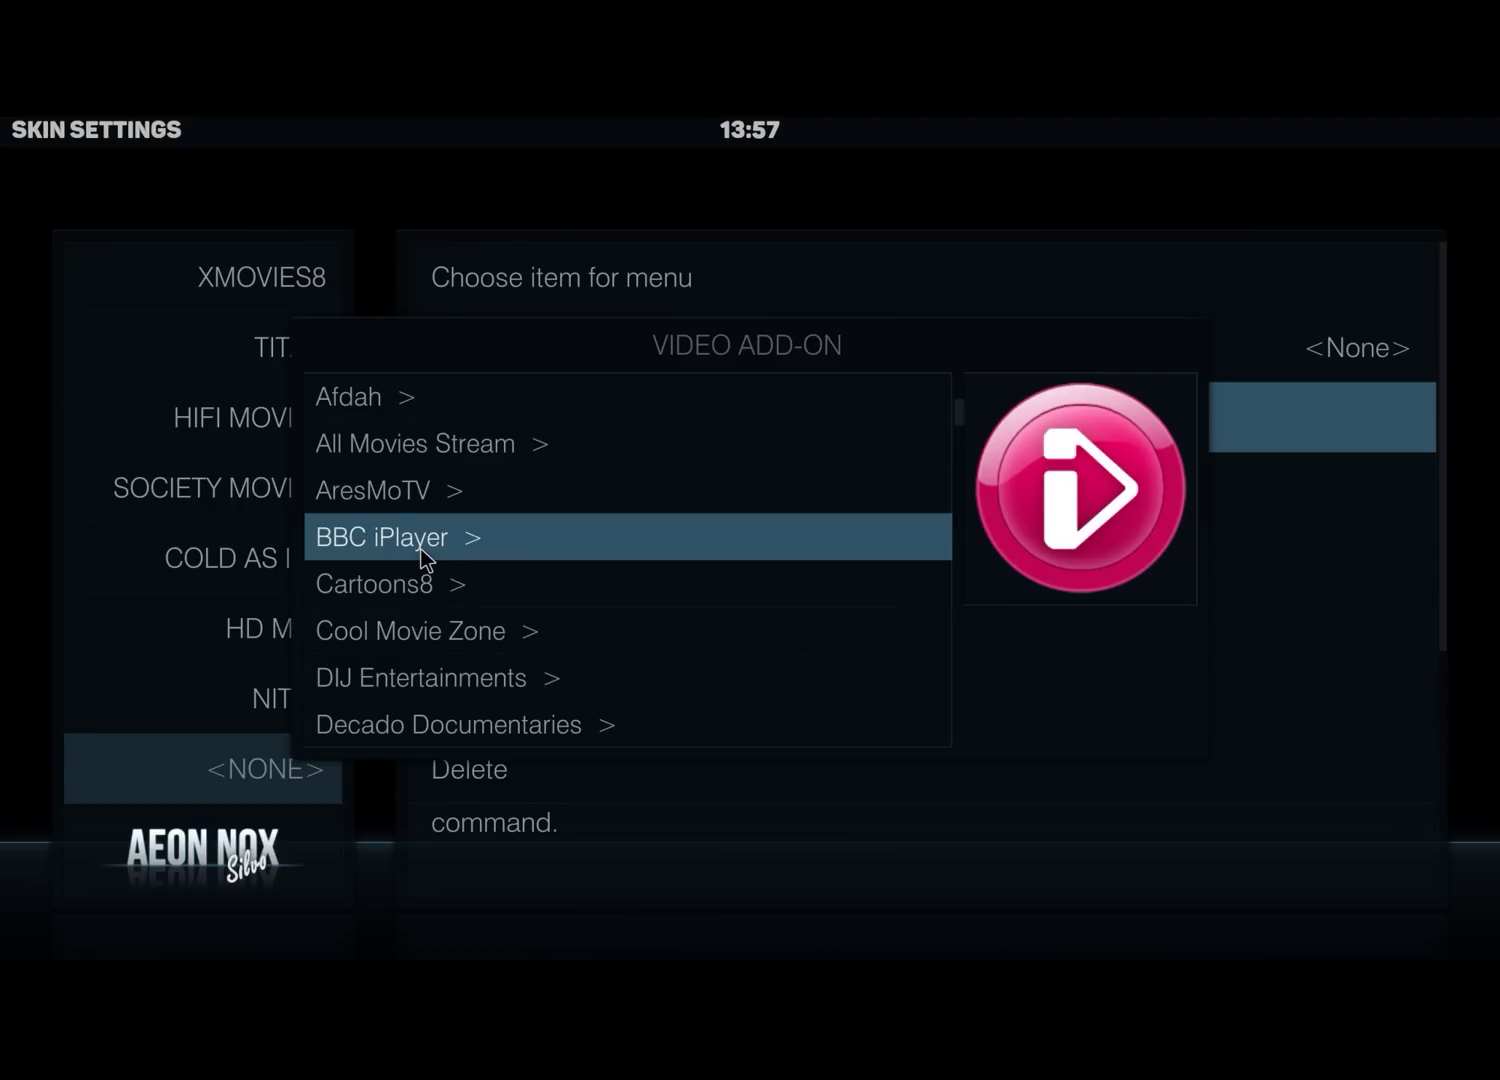
click(420, 548)
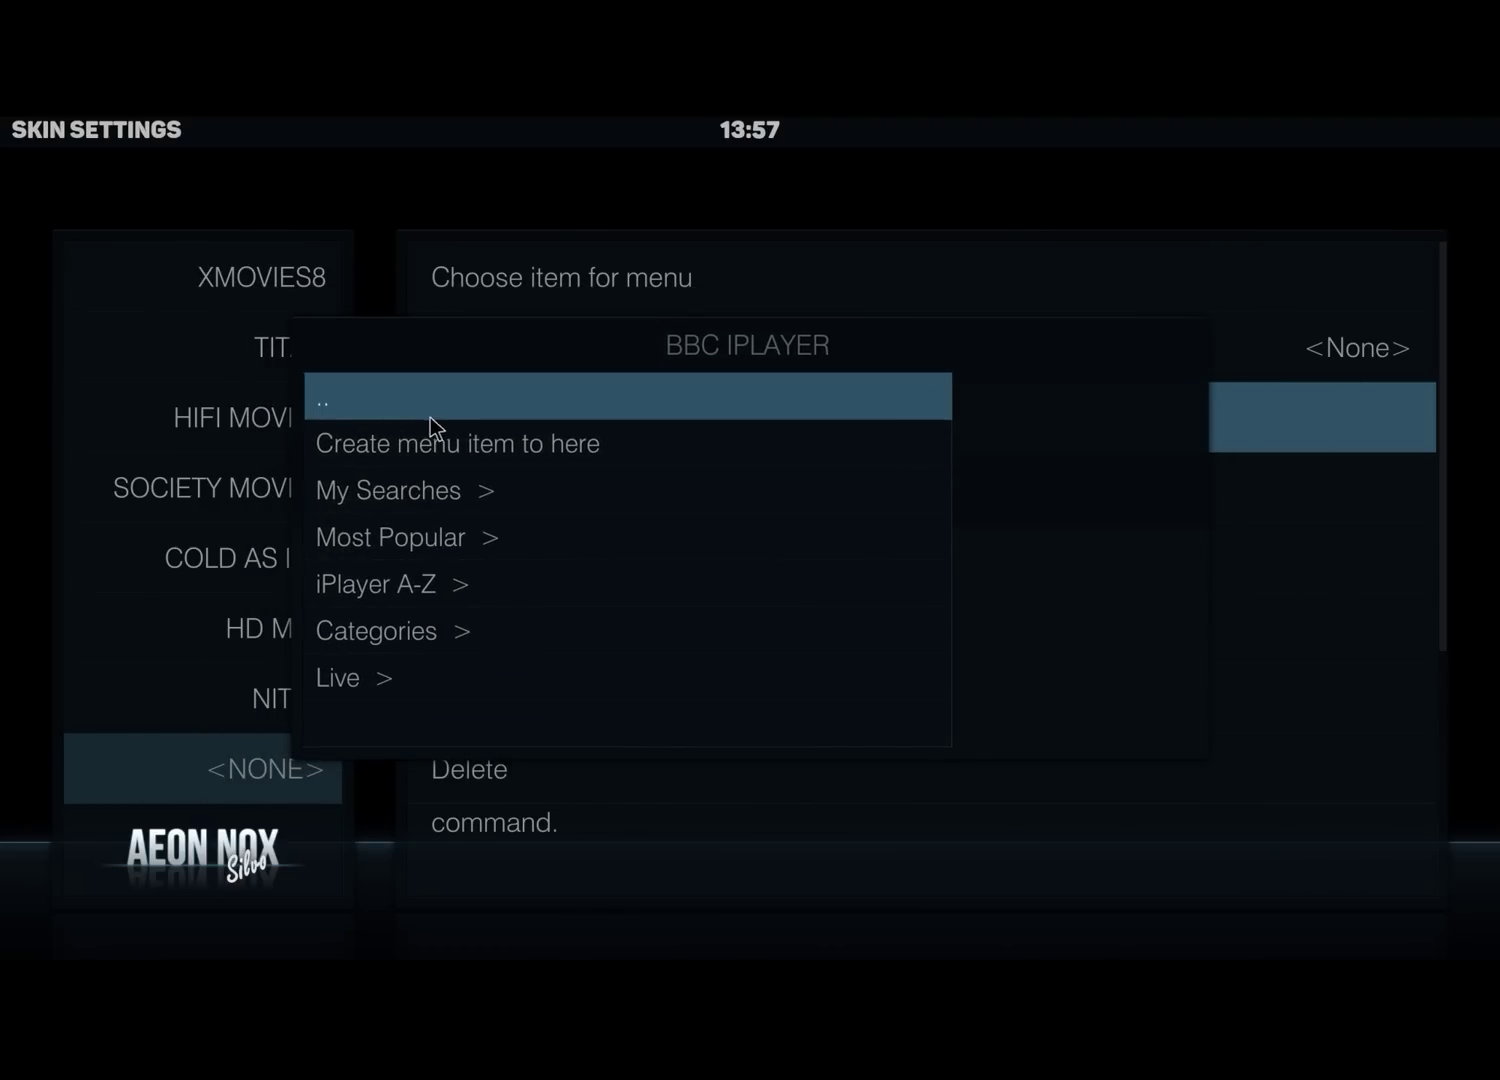
click(463, 444)
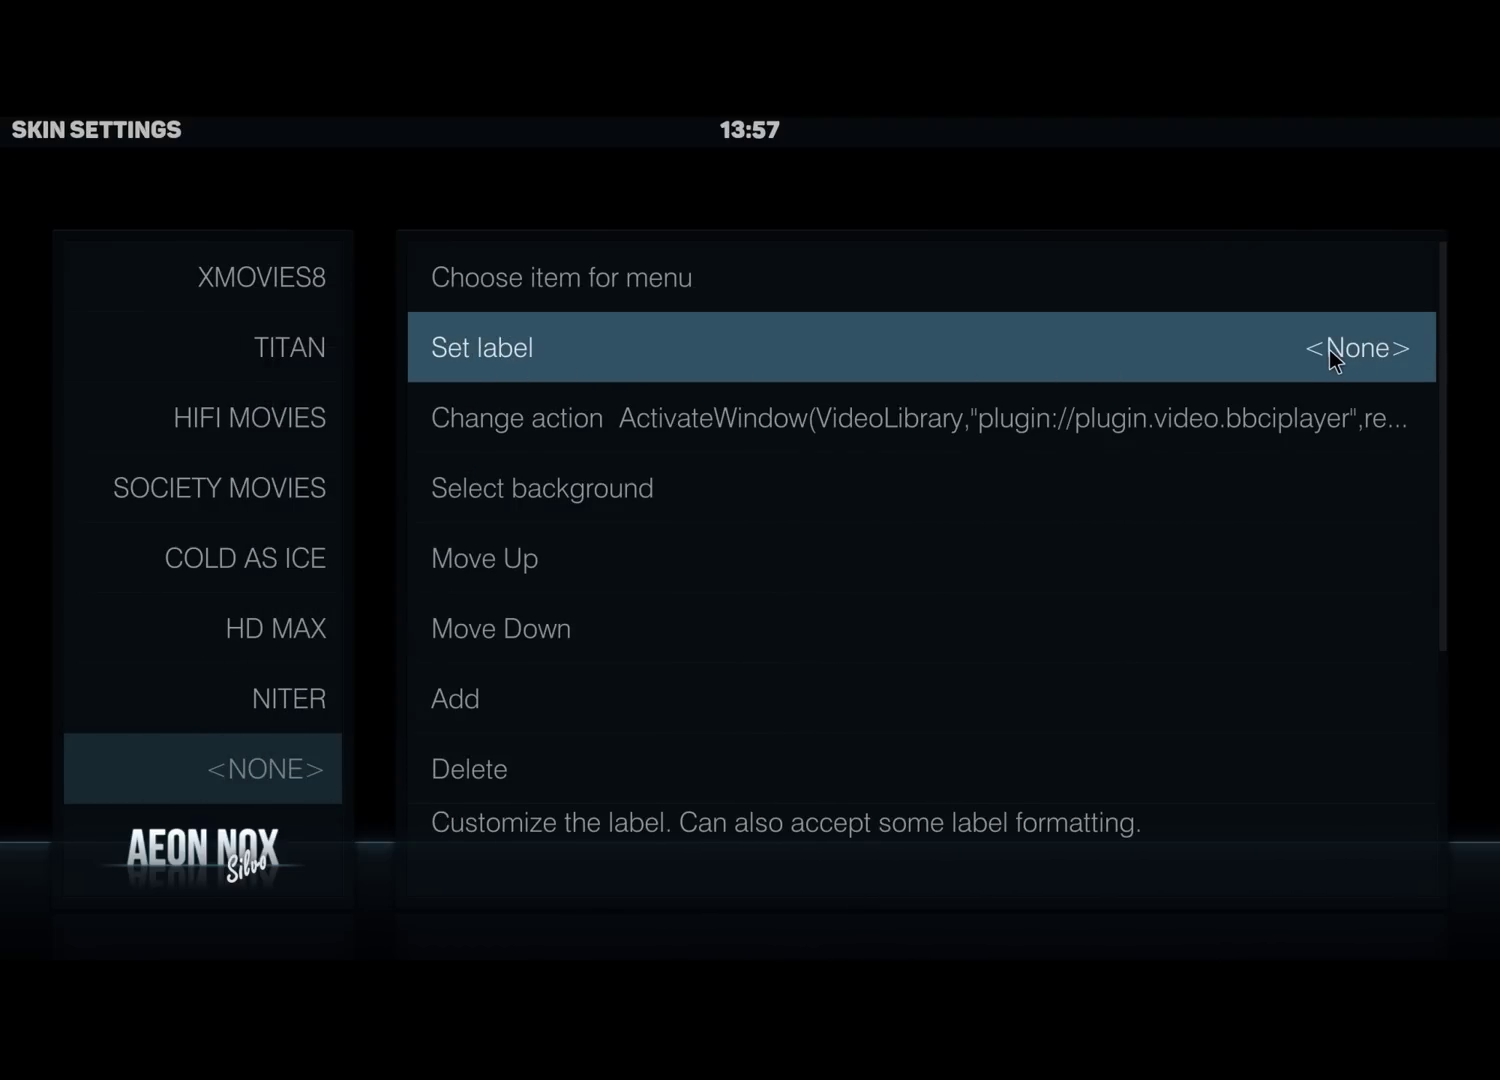
Label the new submenu item BBC and leave the settings for the home screen
click(1329, 350)
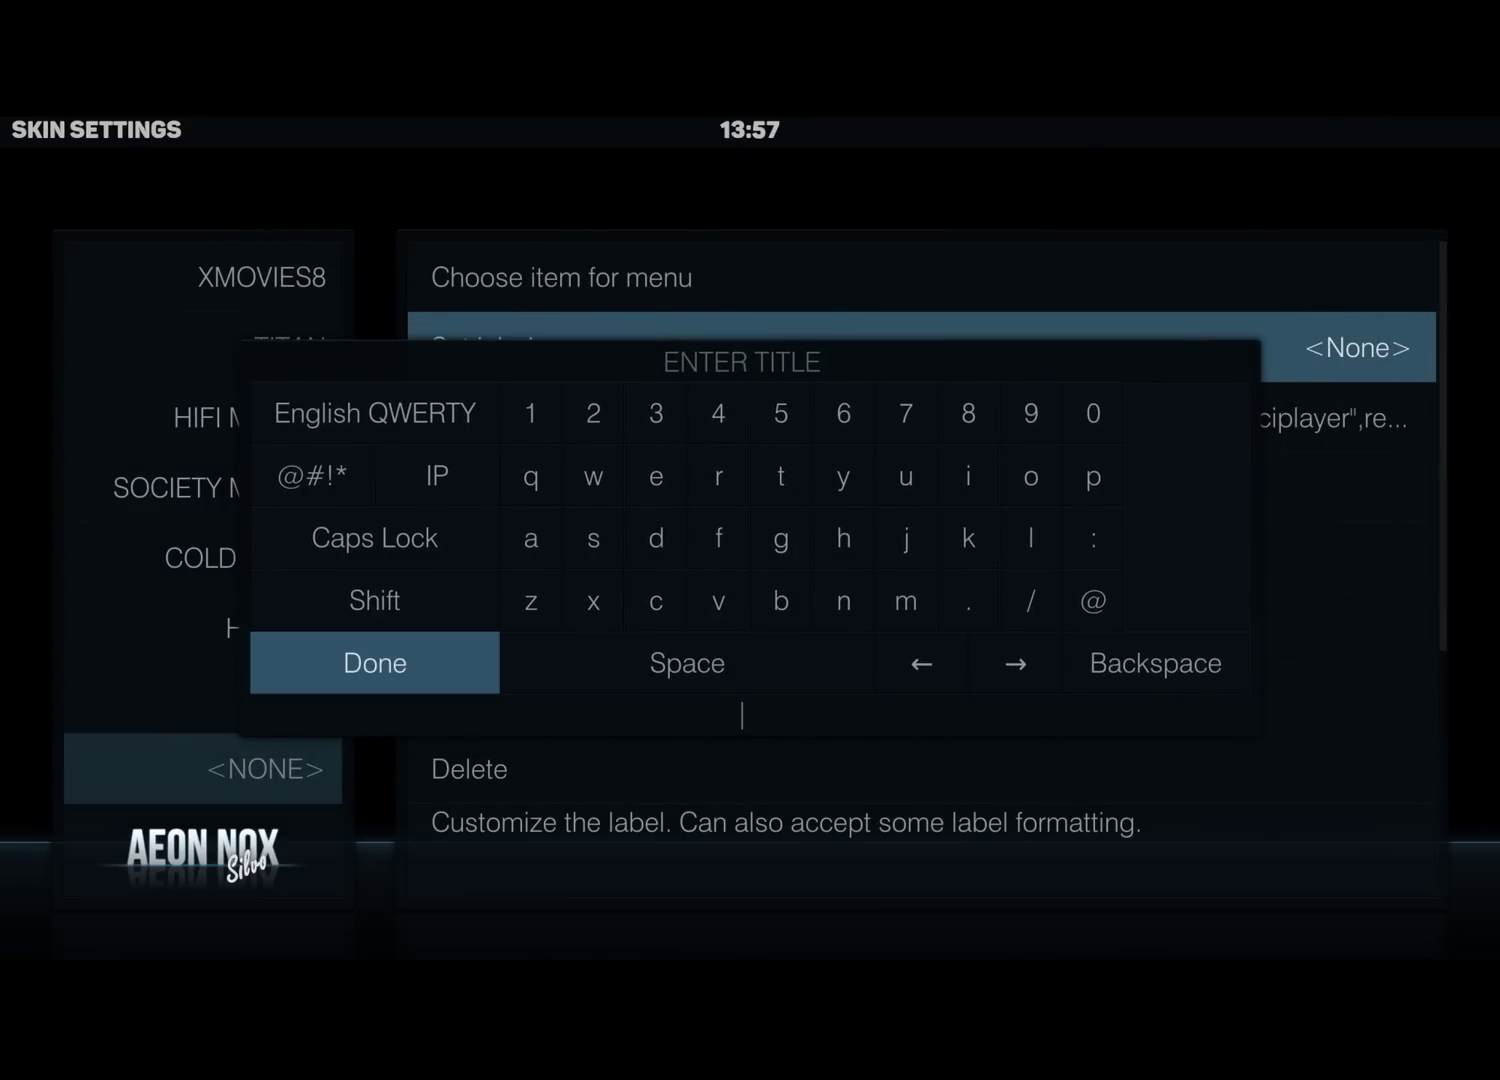
text(BBC)
click(414, 672)
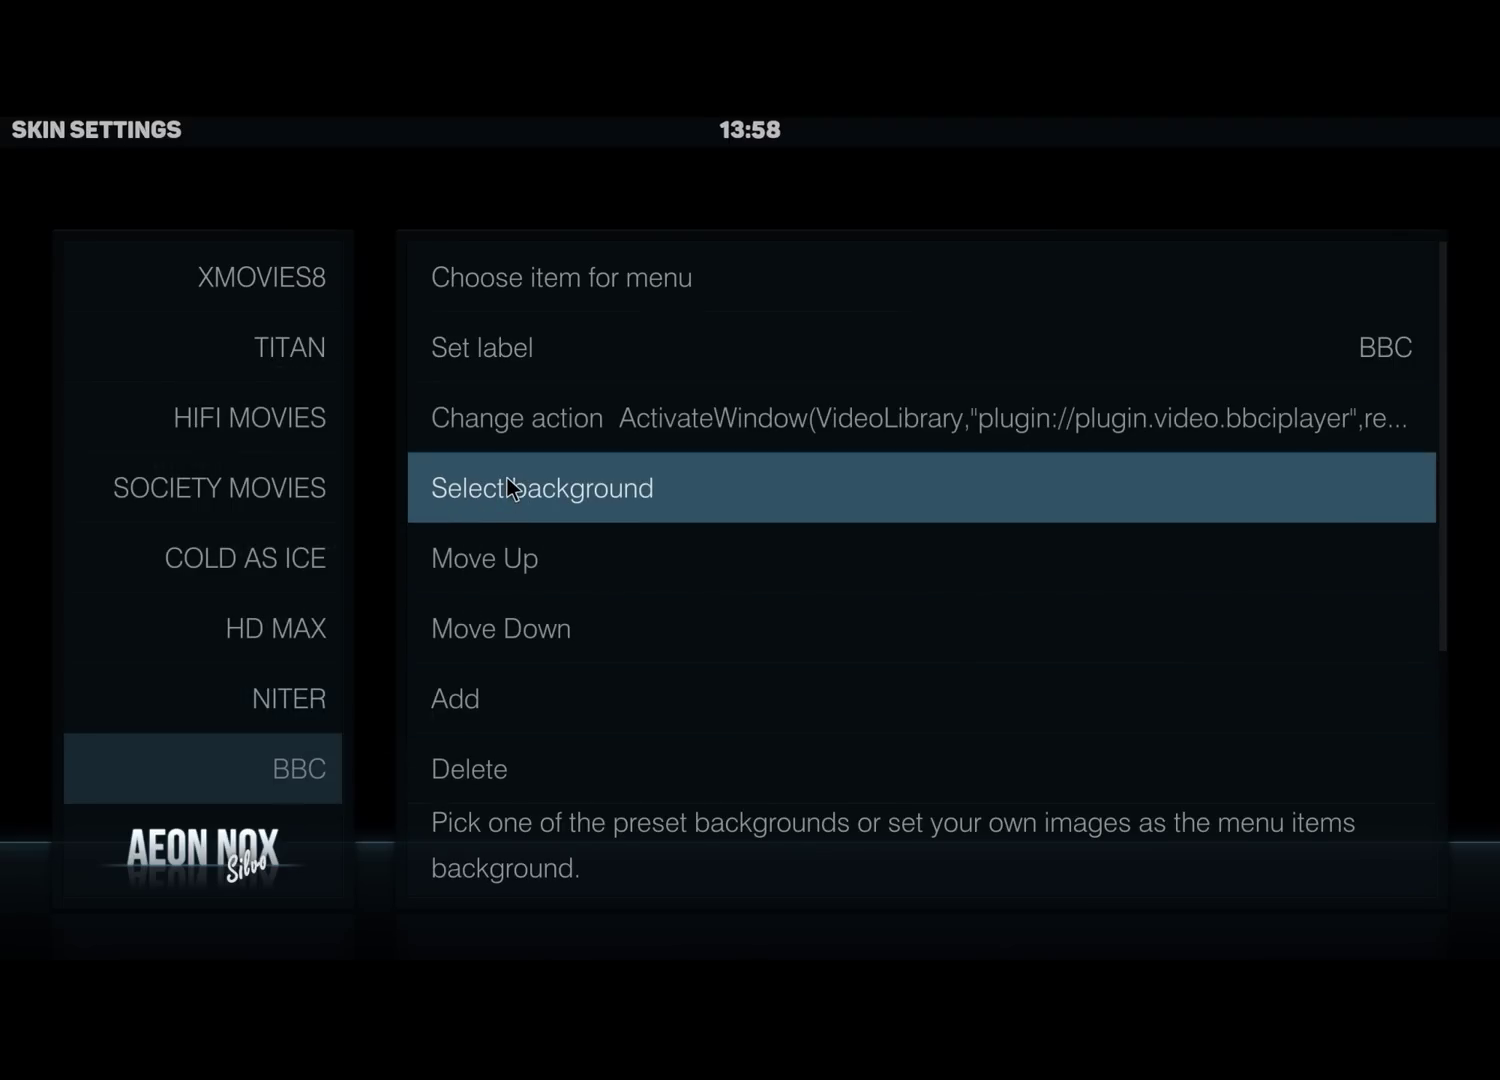
key(Escape)
key(Escape)
key(Escape)
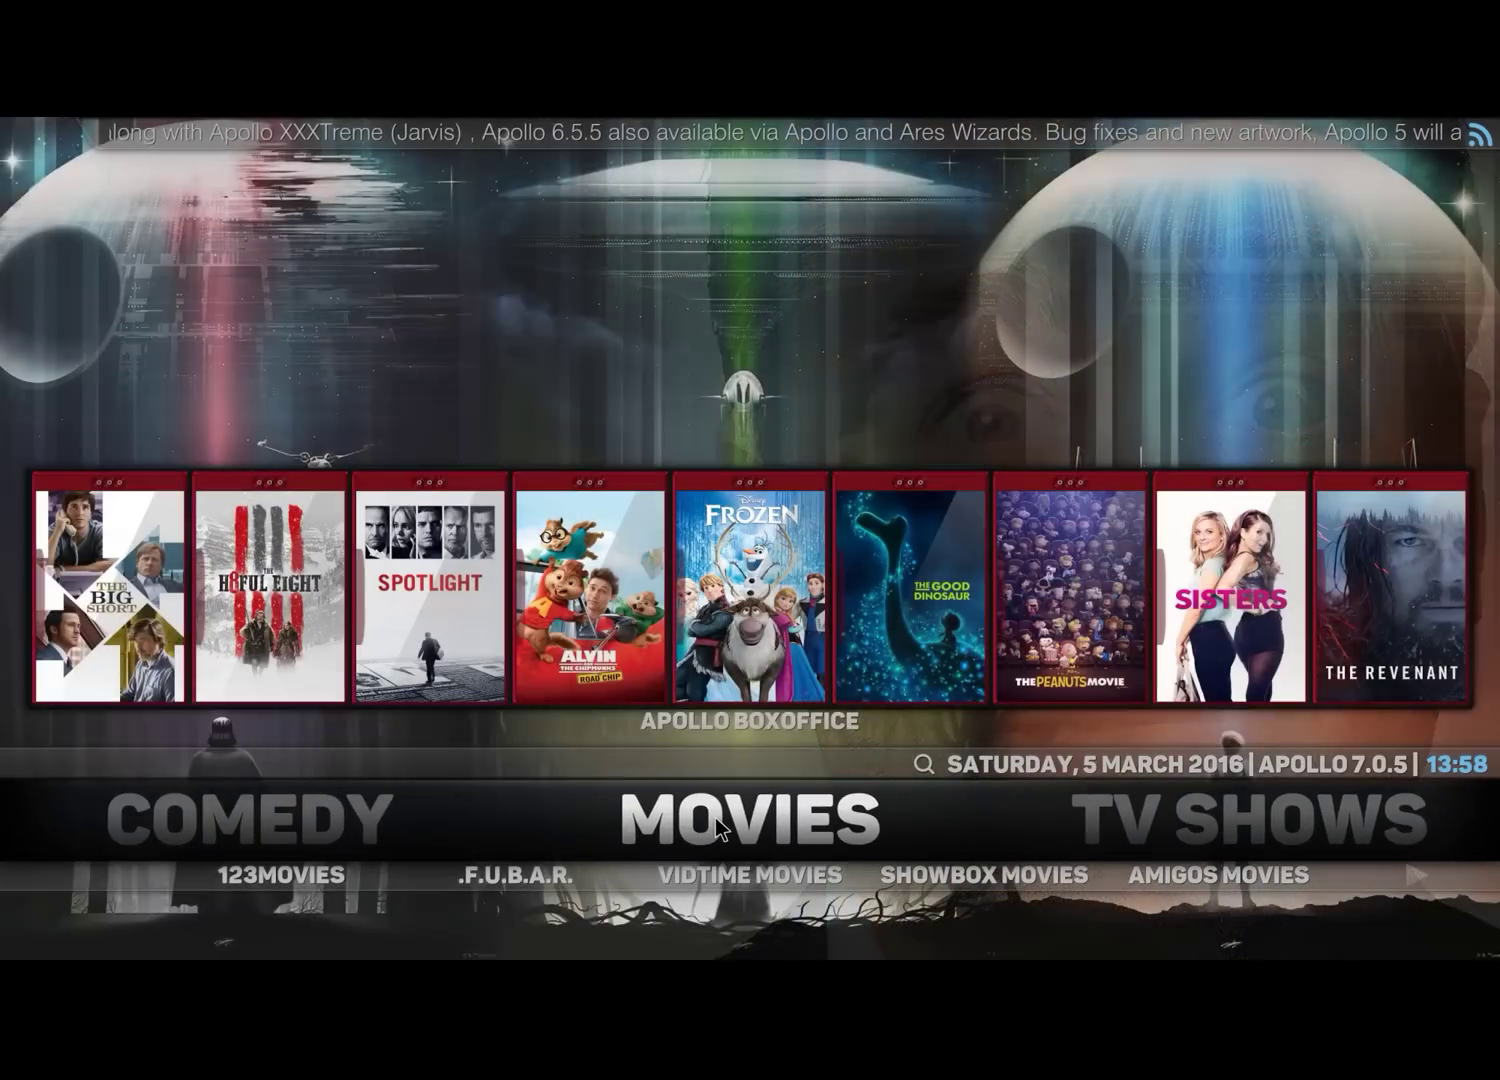
Find the BBC shortcut at the end of the Movies submenu and open it
scroll(657, 890, down, 12)
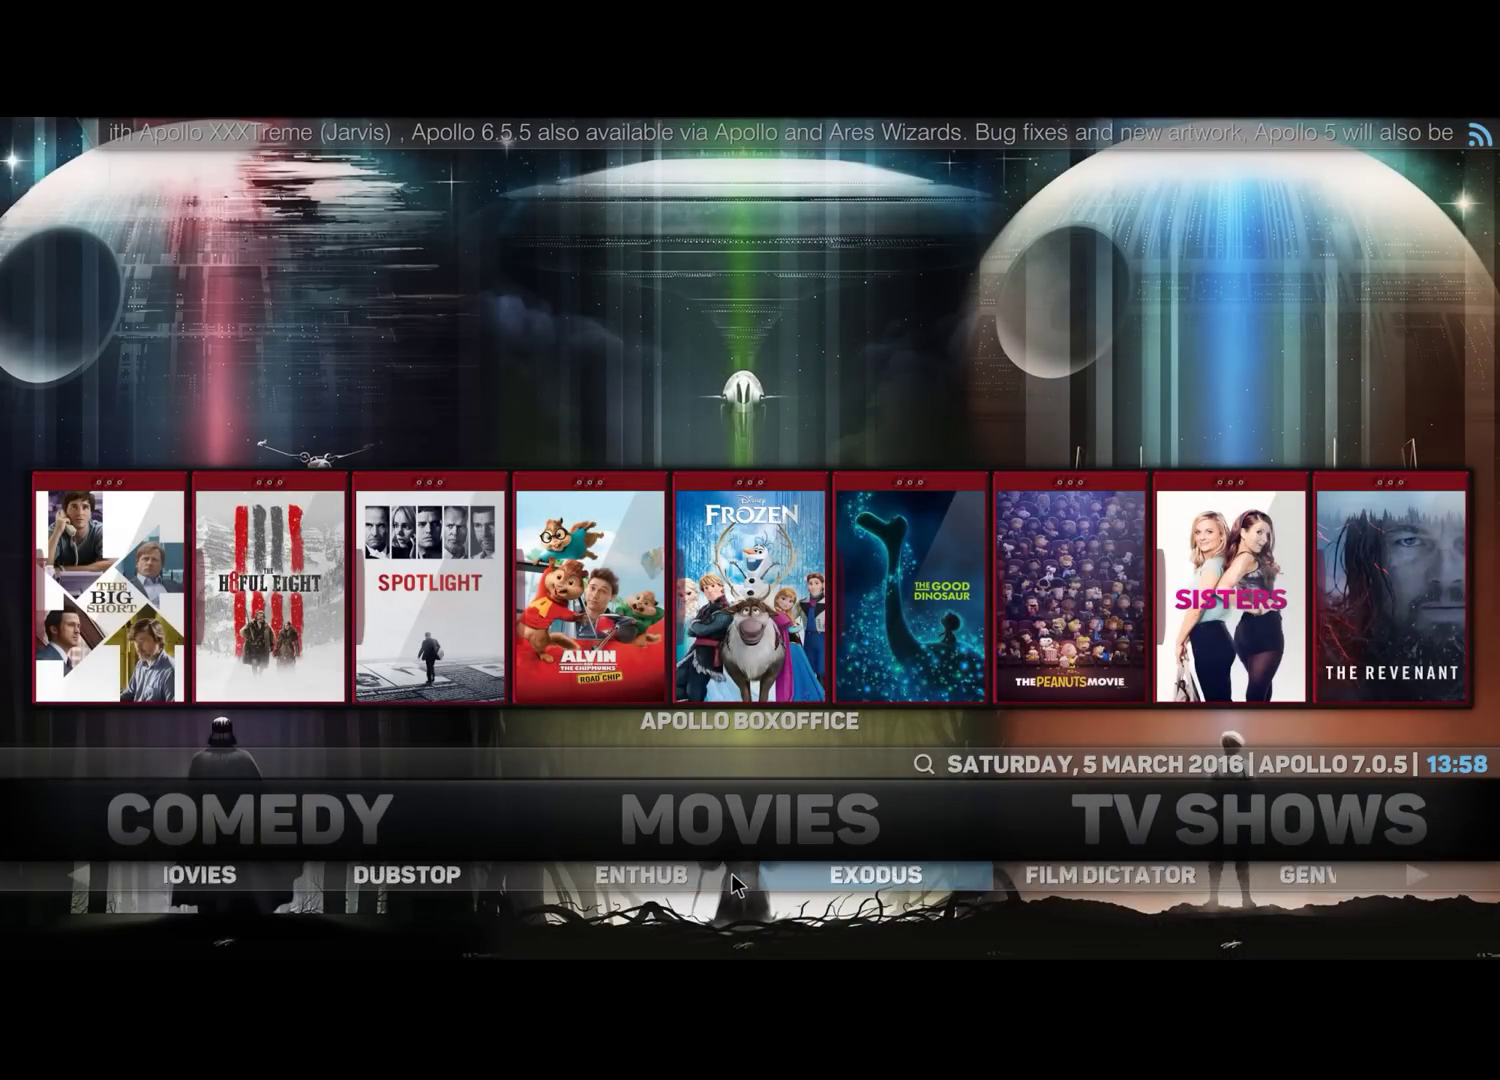
scroll(735, 870, down, 10)
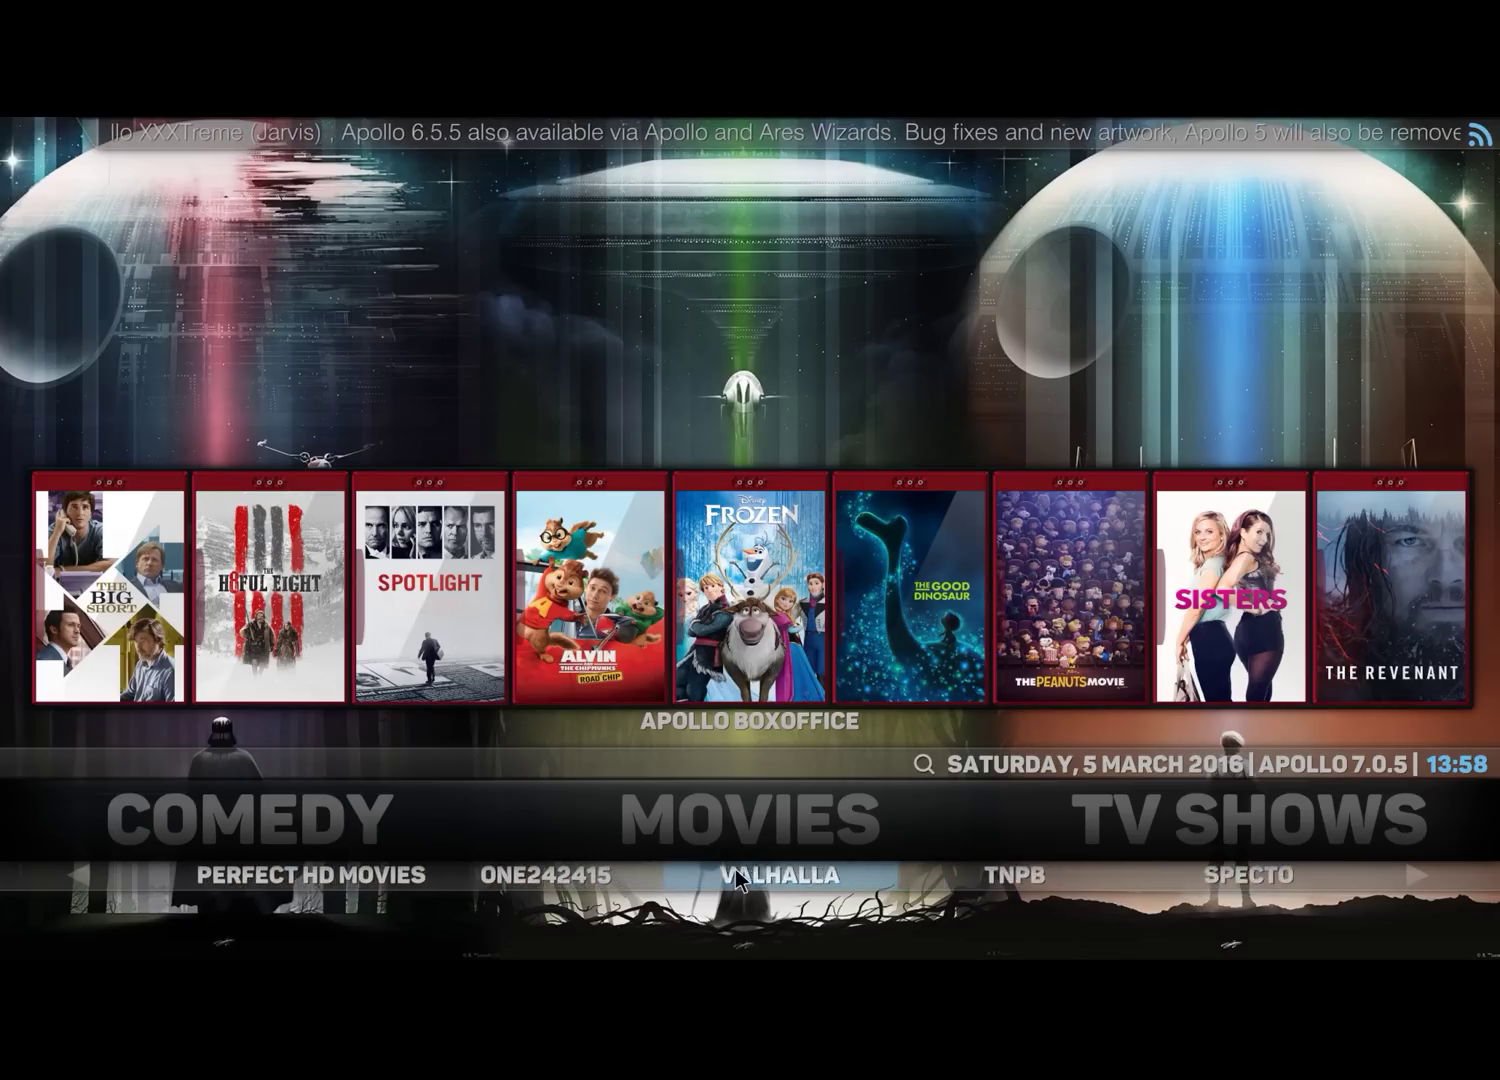
scroll(735, 870, down, 10)
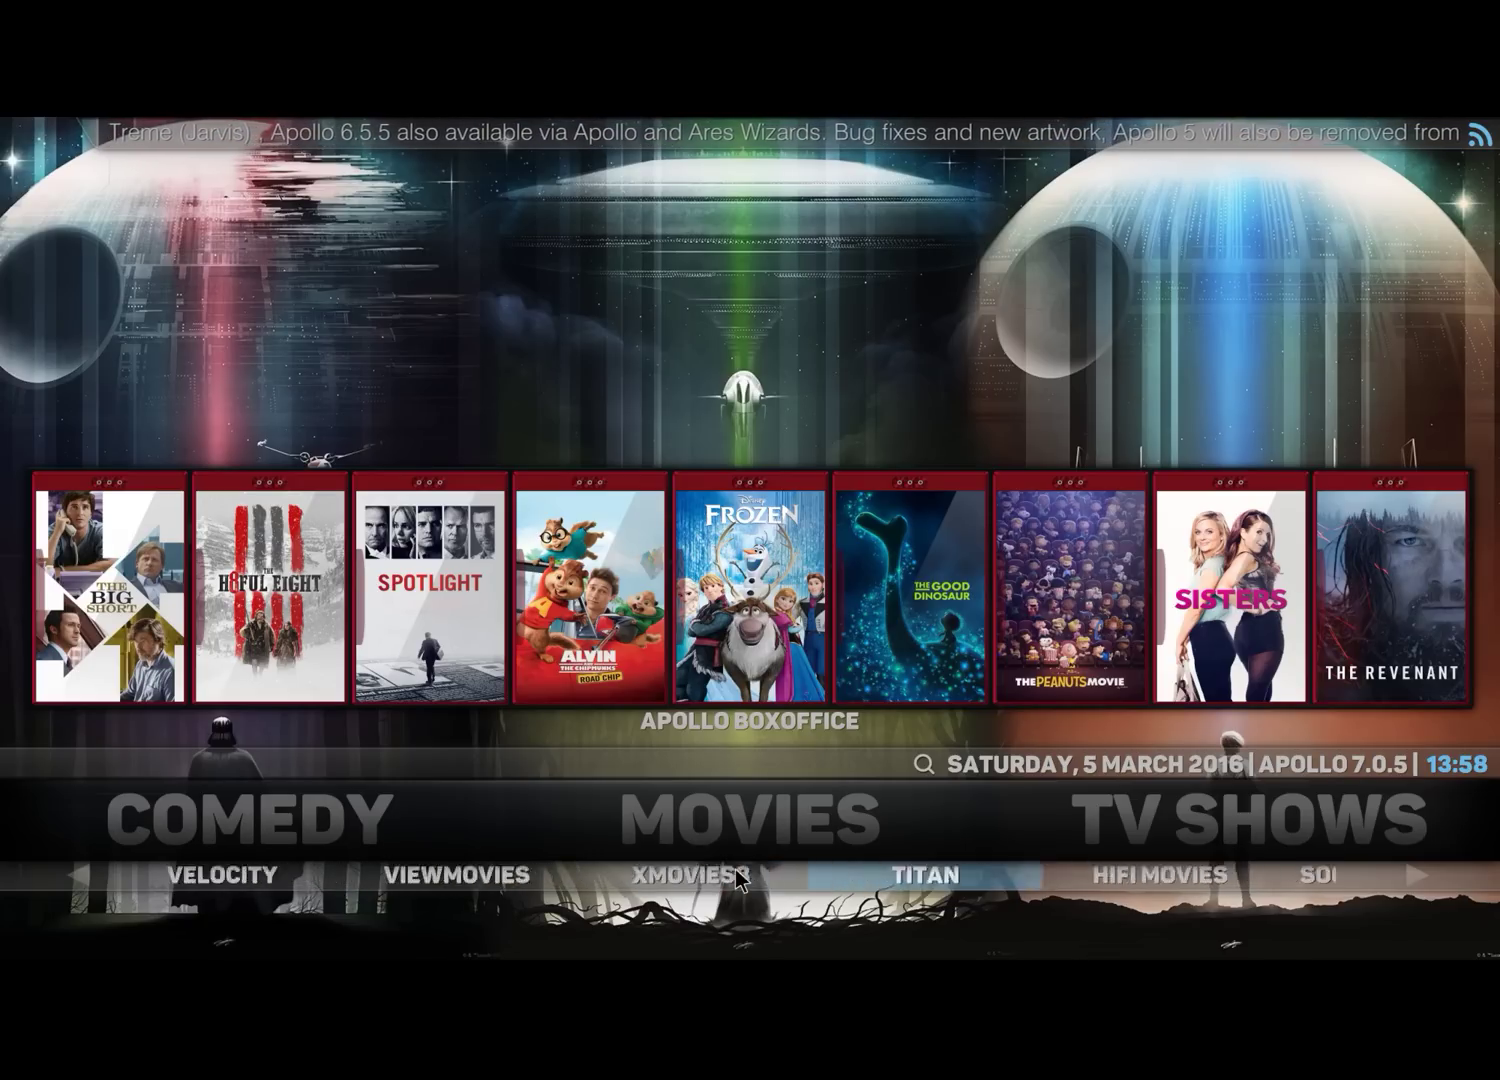
scroll(735, 869, down, 4)
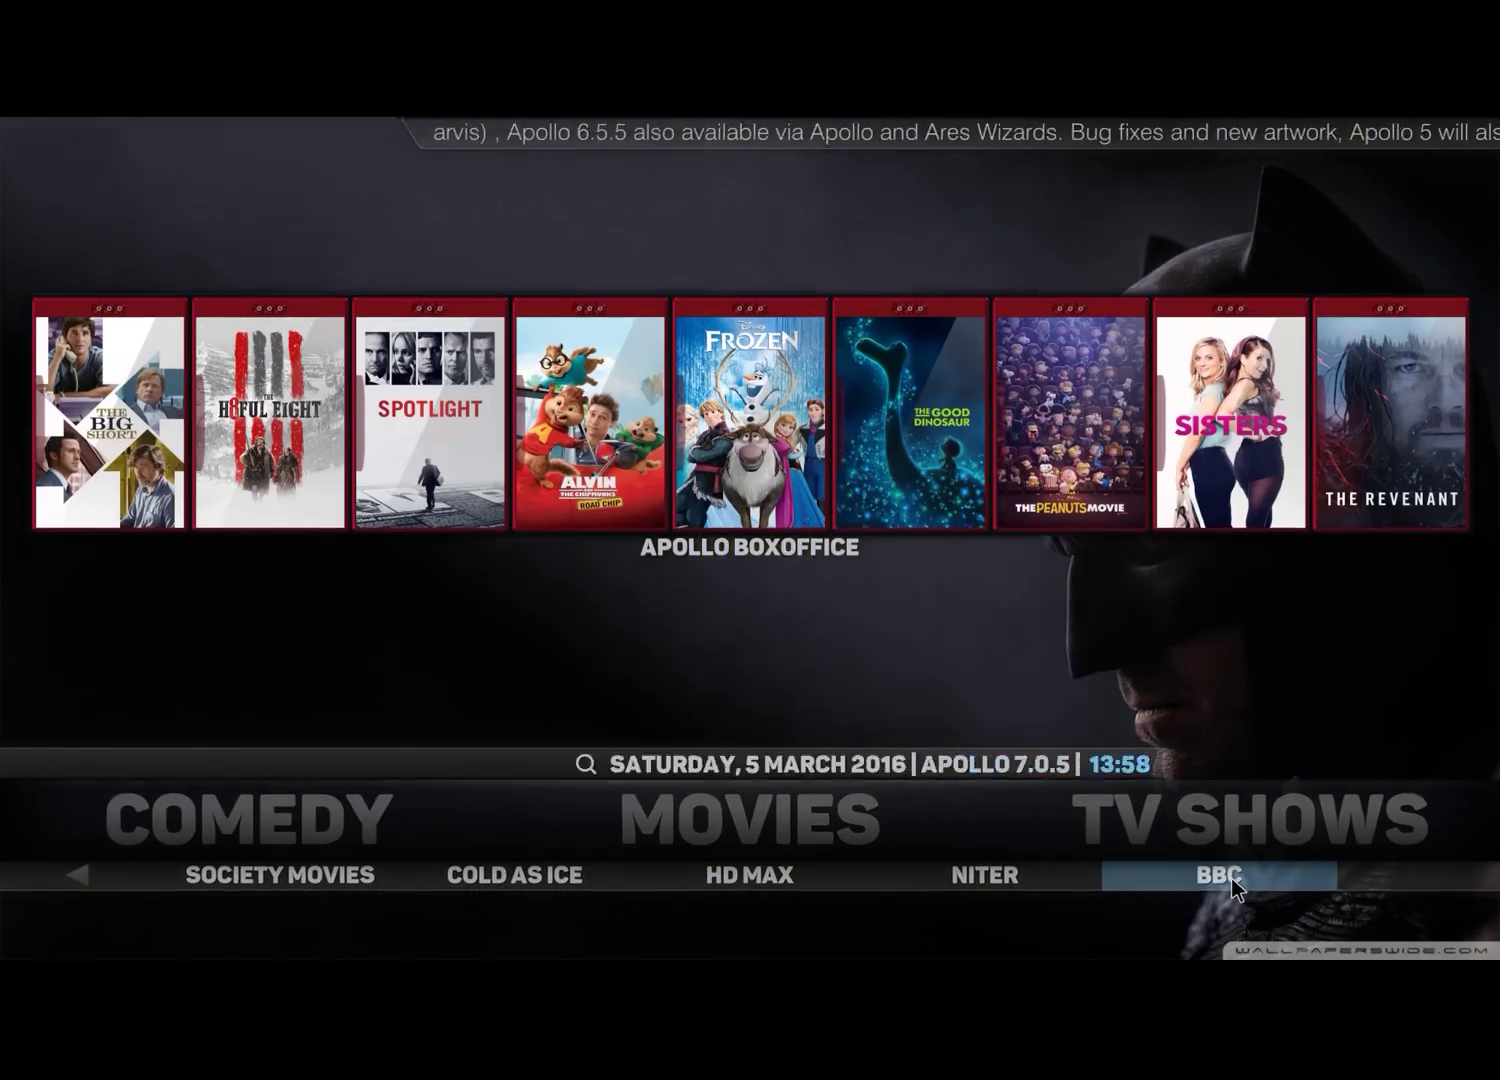
click(1230, 876)
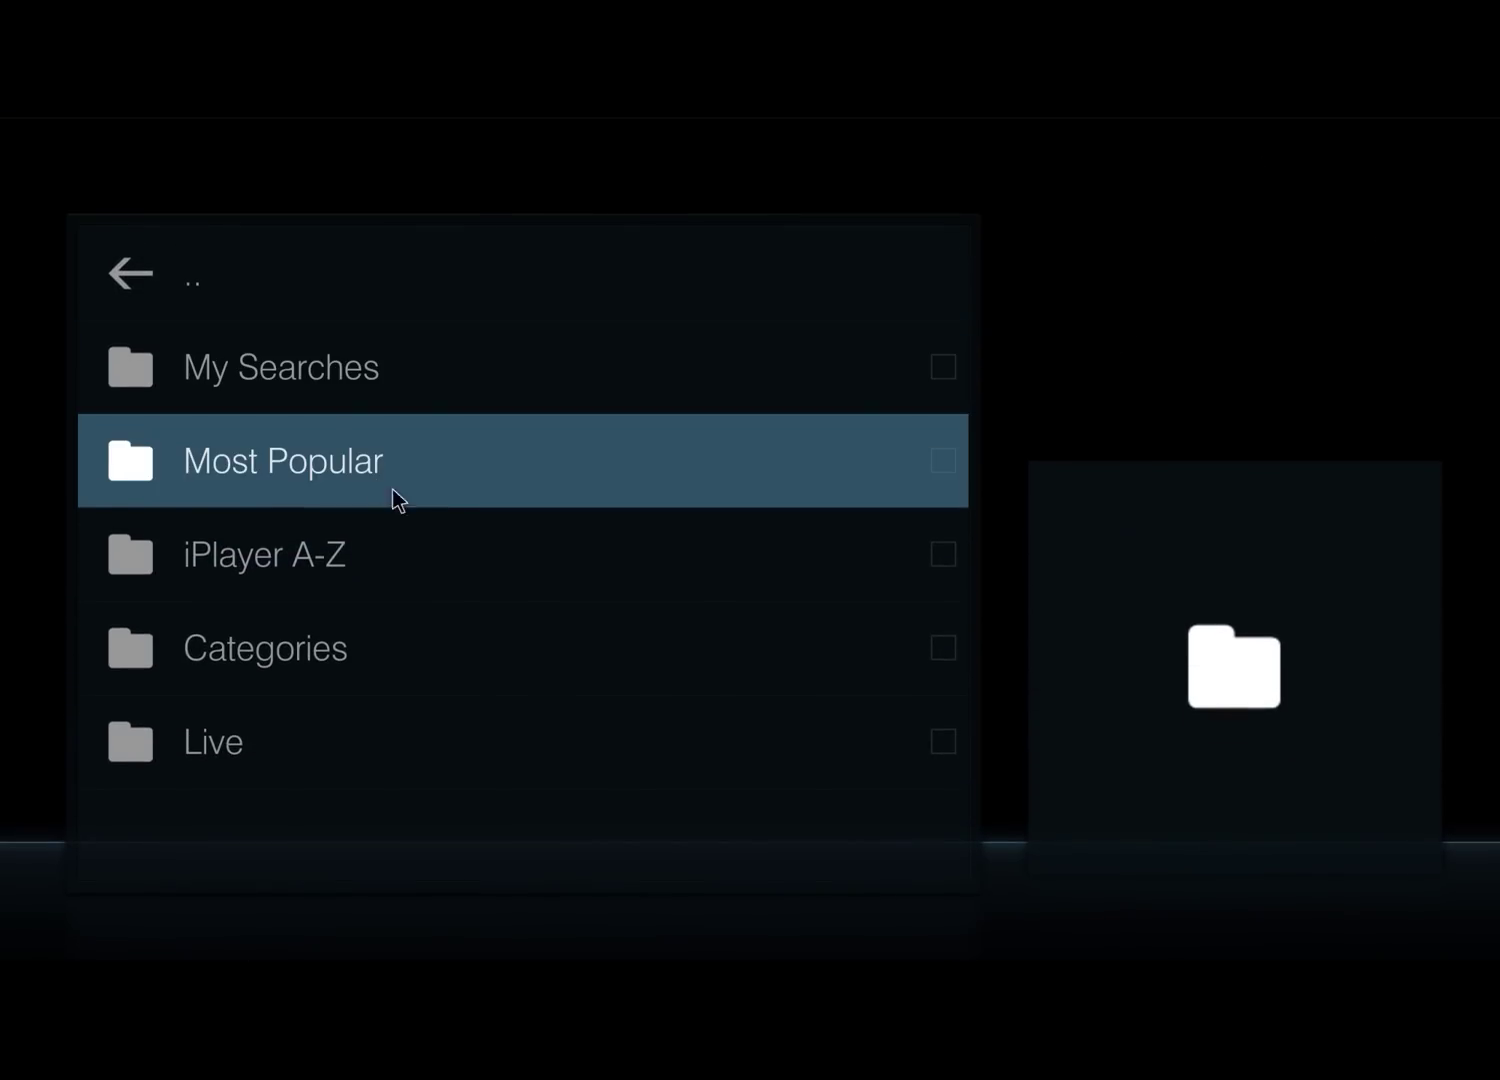